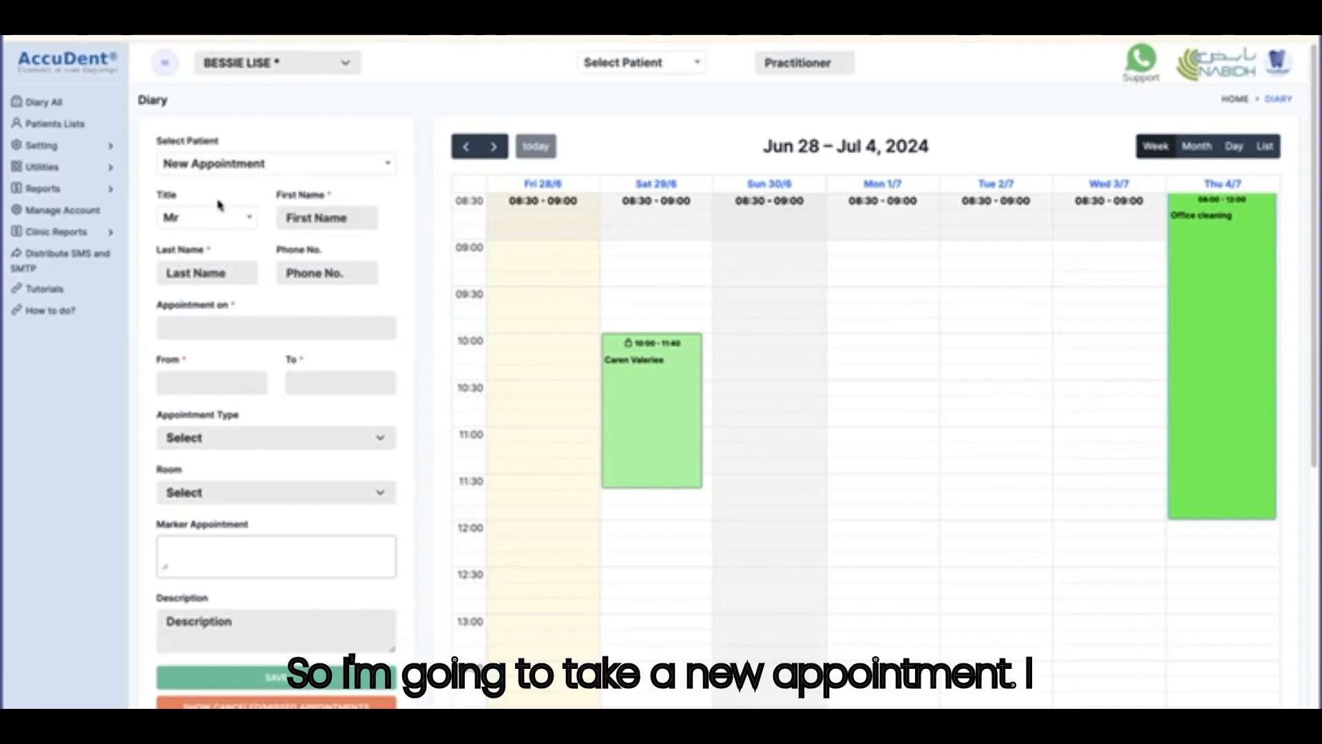
Enter title Mr, the patient's first and last name, and the patient's phone number in the new appointment.
click(186, 219)
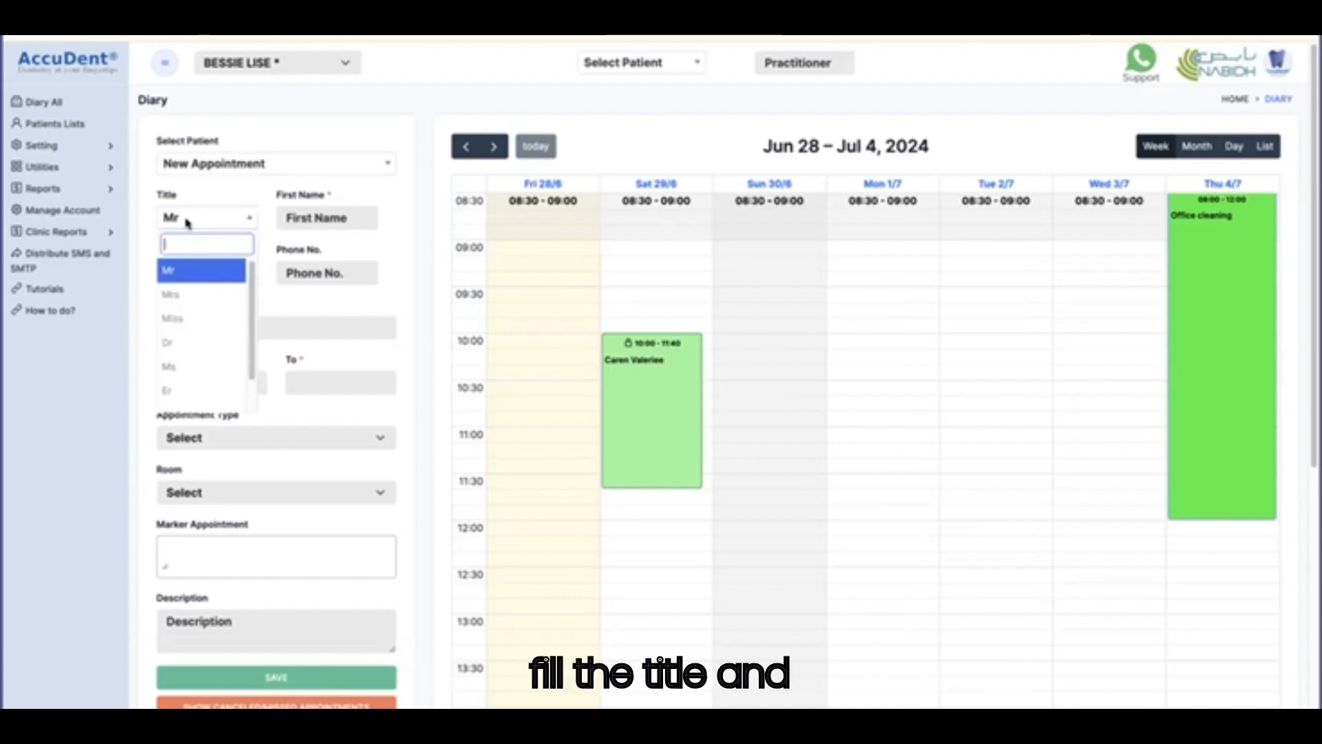
click(301, 219)
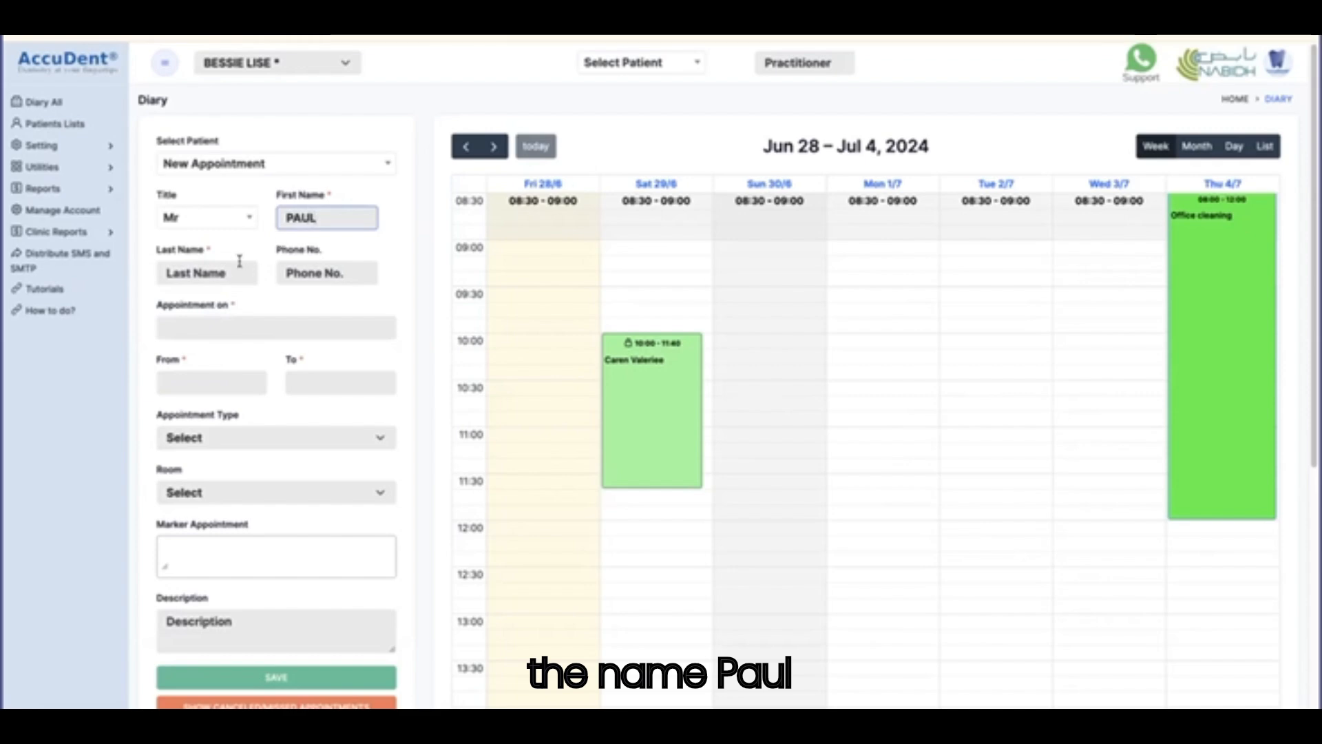
click(227, 270)
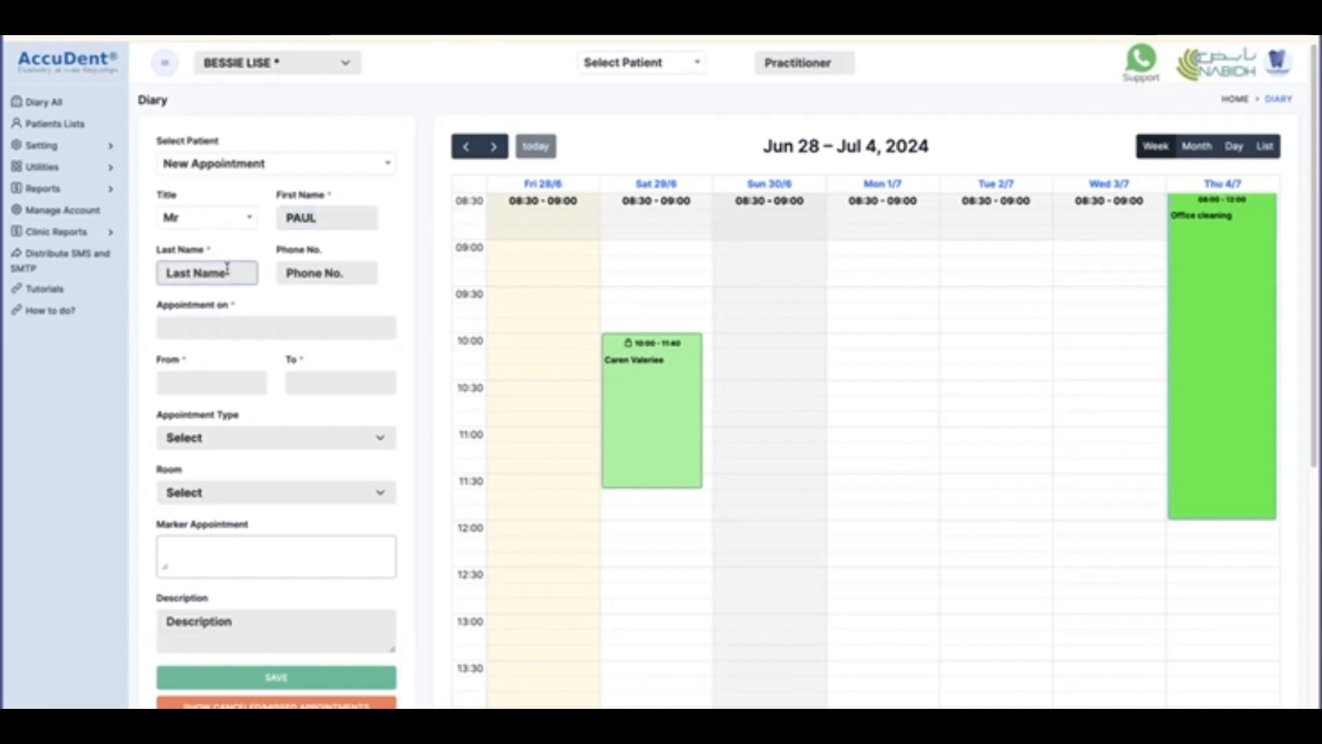
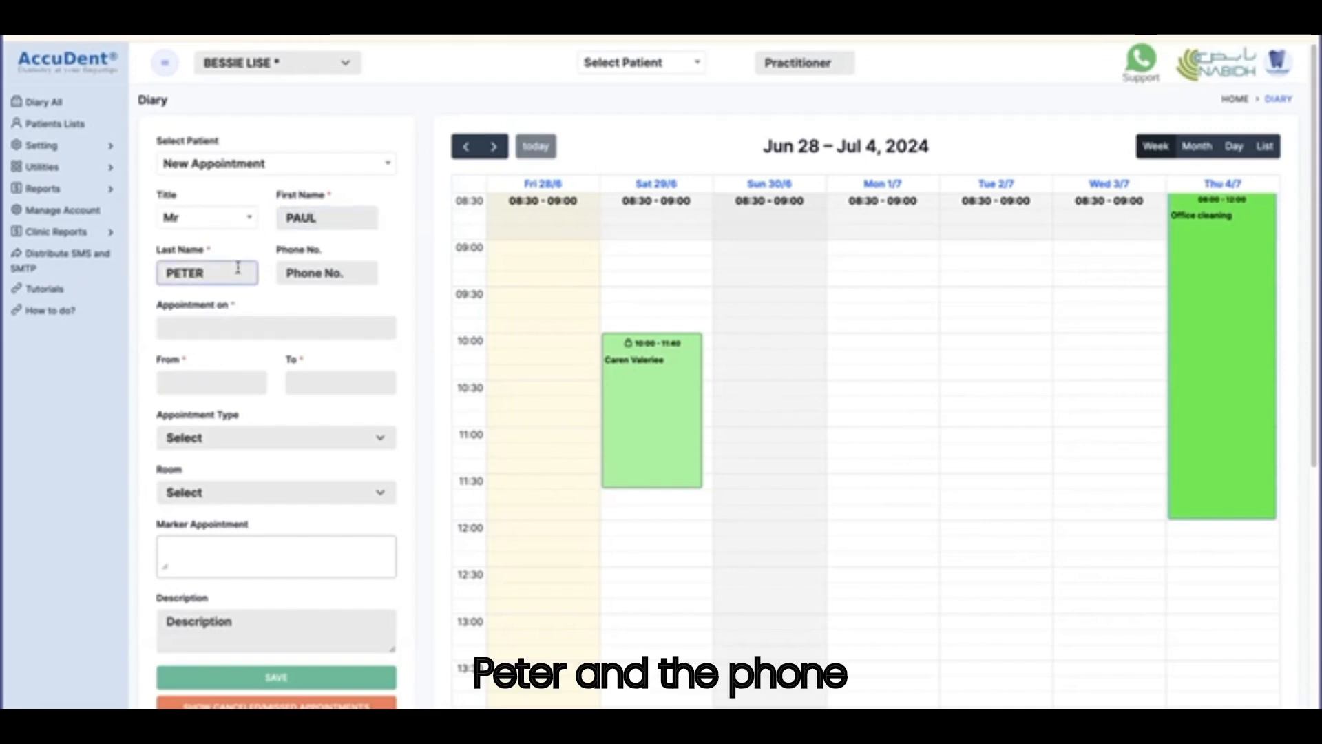
click(306, 281)
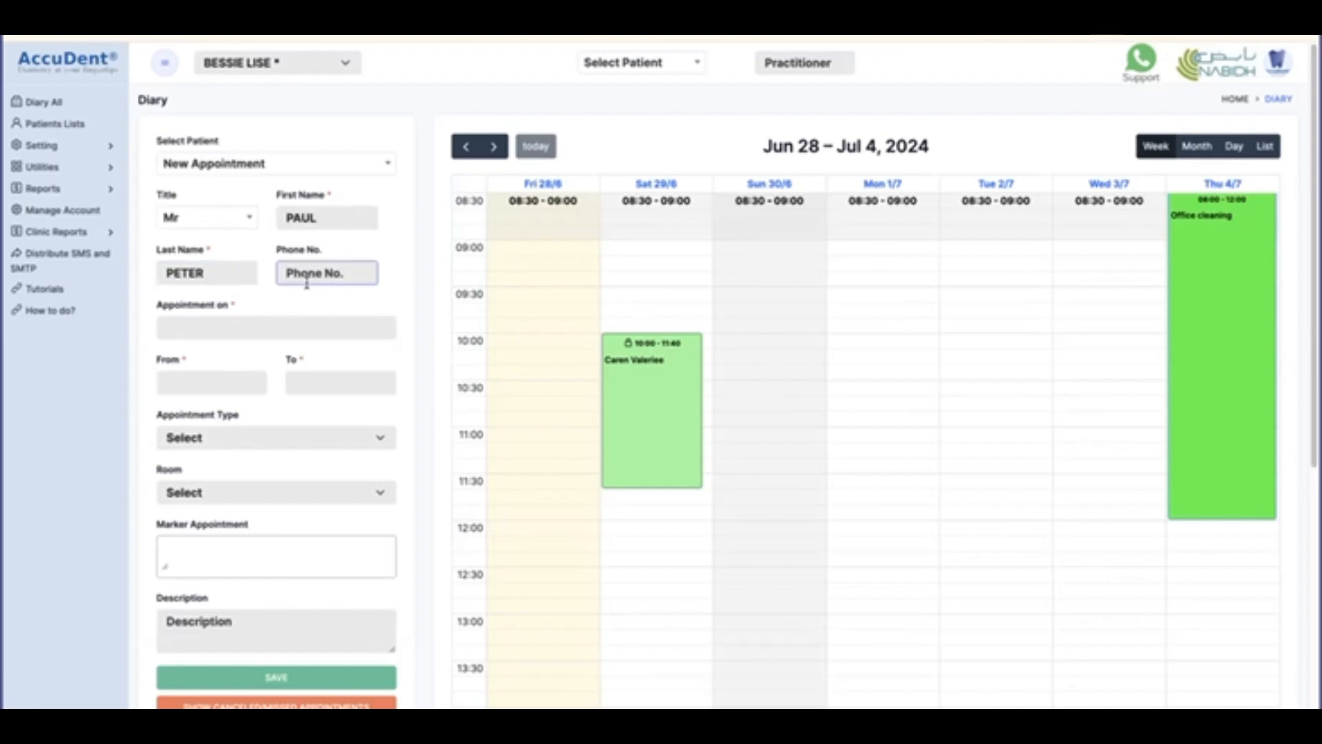
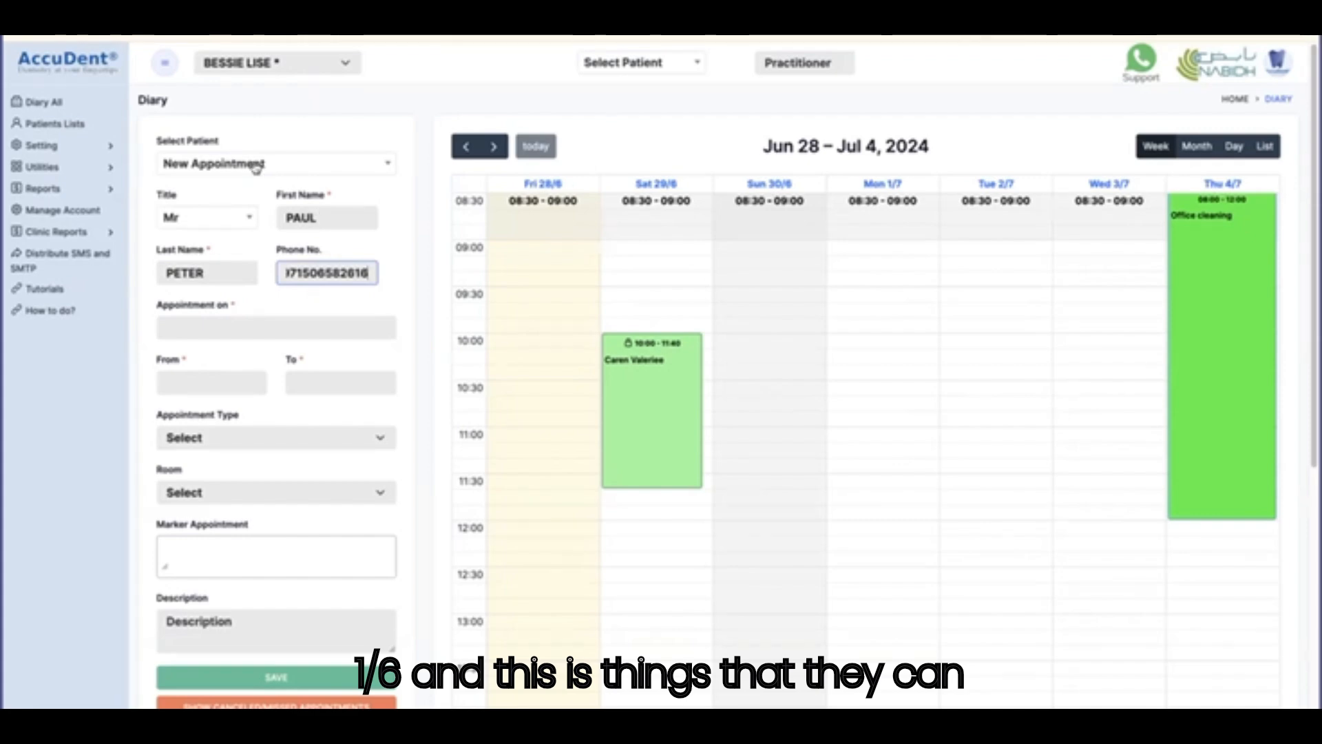
Book the appointment for Saturday 29/6/2024, 12:00–13:00, then open the patient's record from it.
drag(637, 532, 637, 578)
click(286, 683)
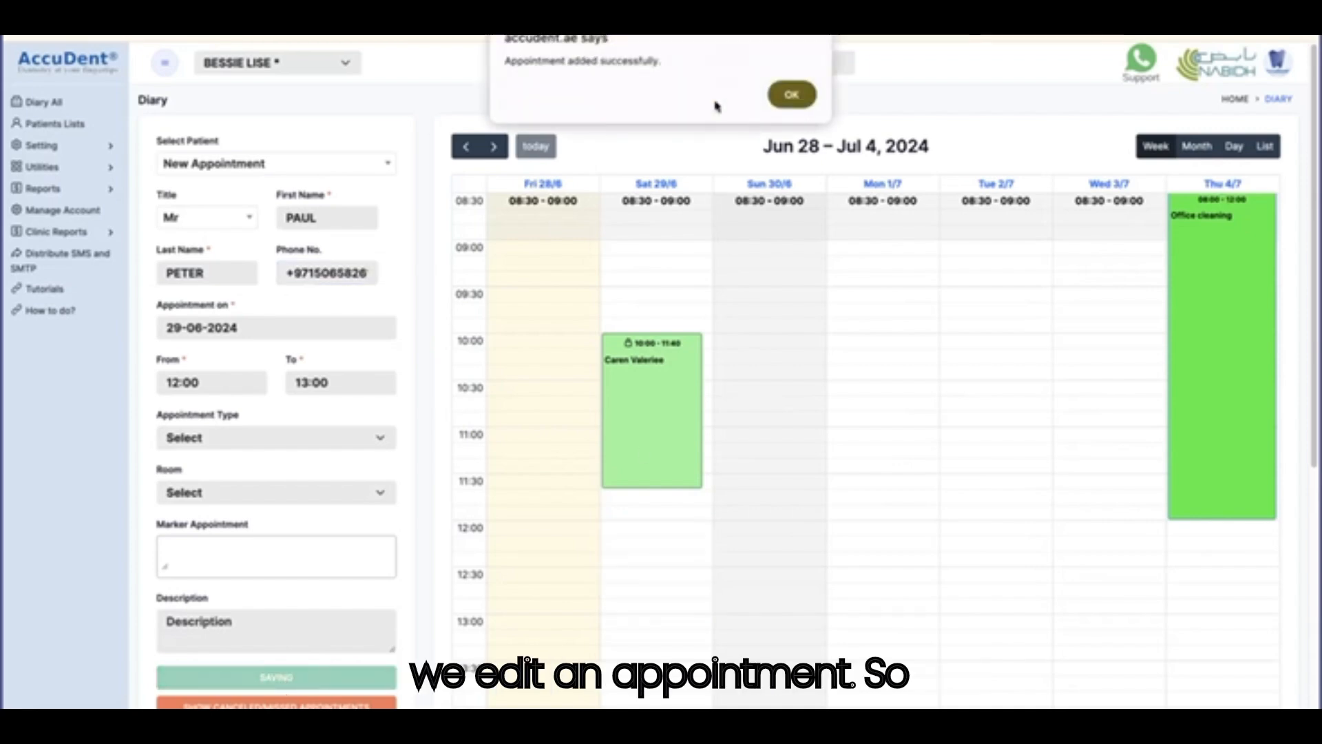
click(792, 96)
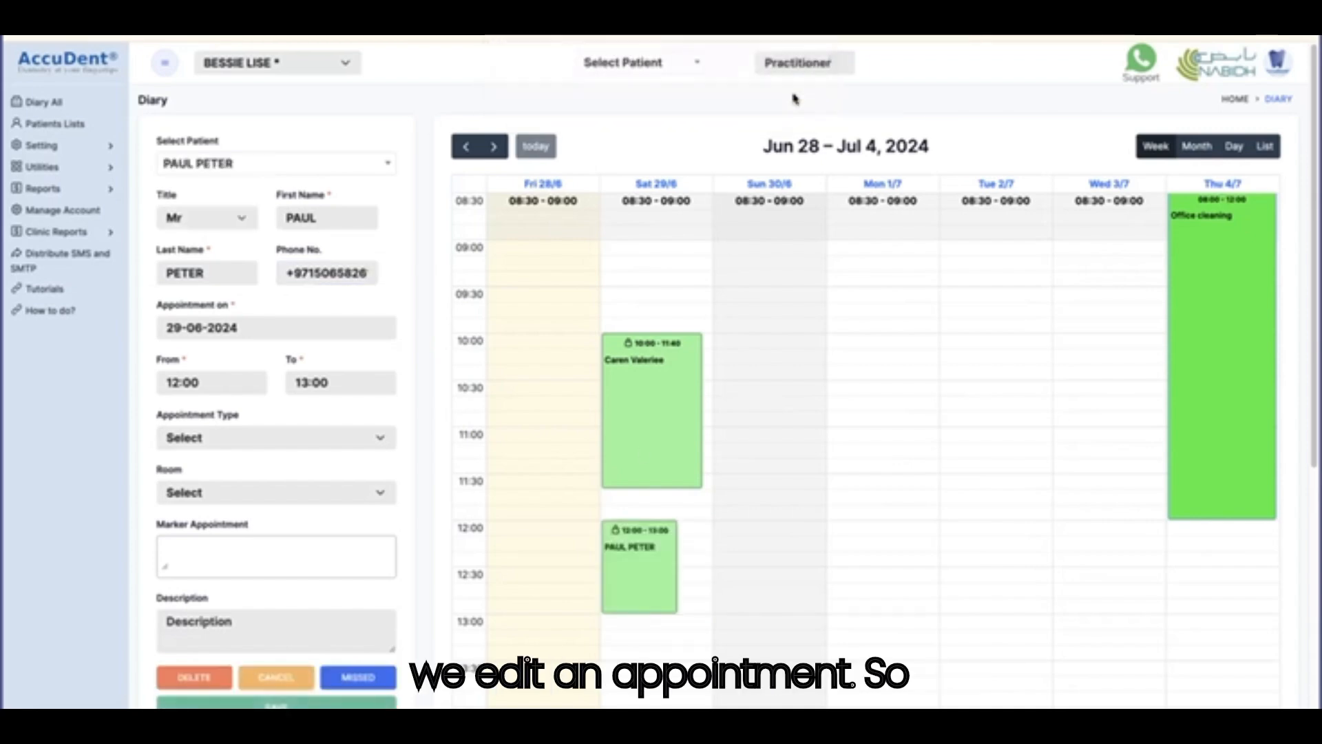
scroll(637, 568, down, 3)
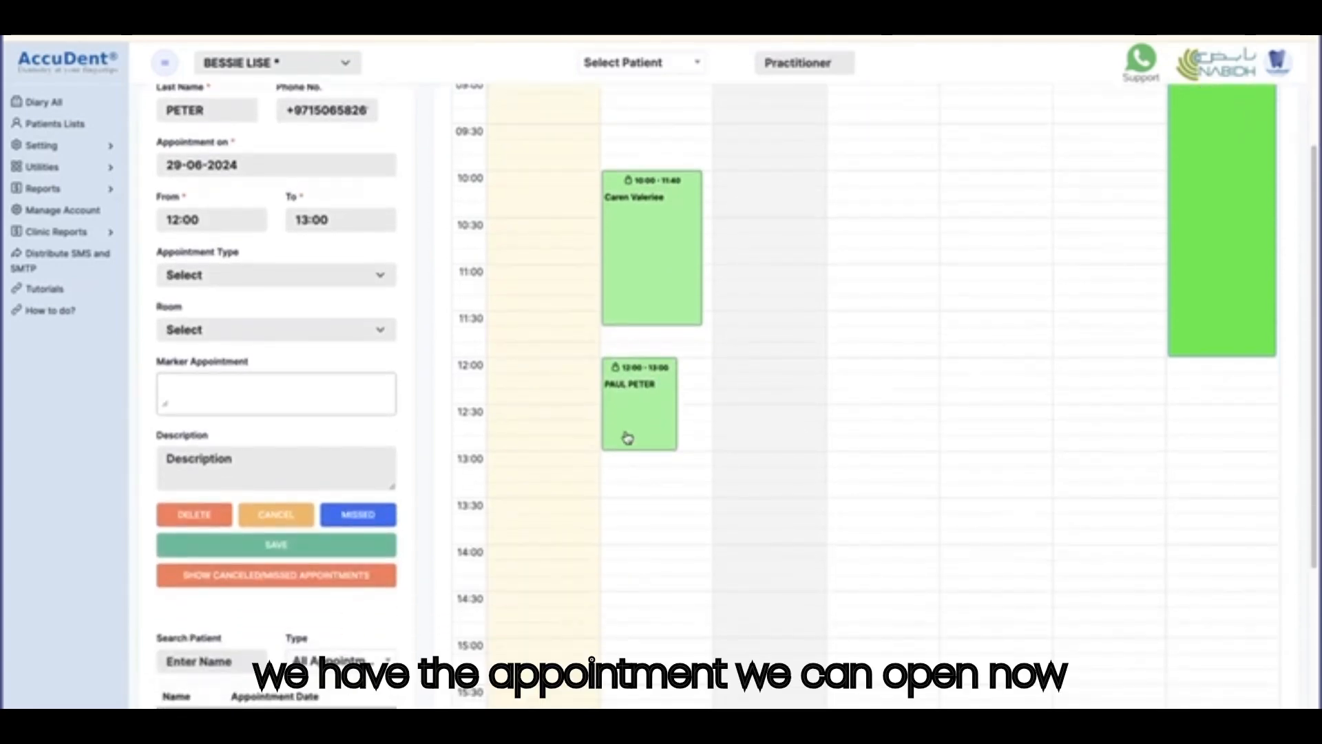
double_click(642, 403)
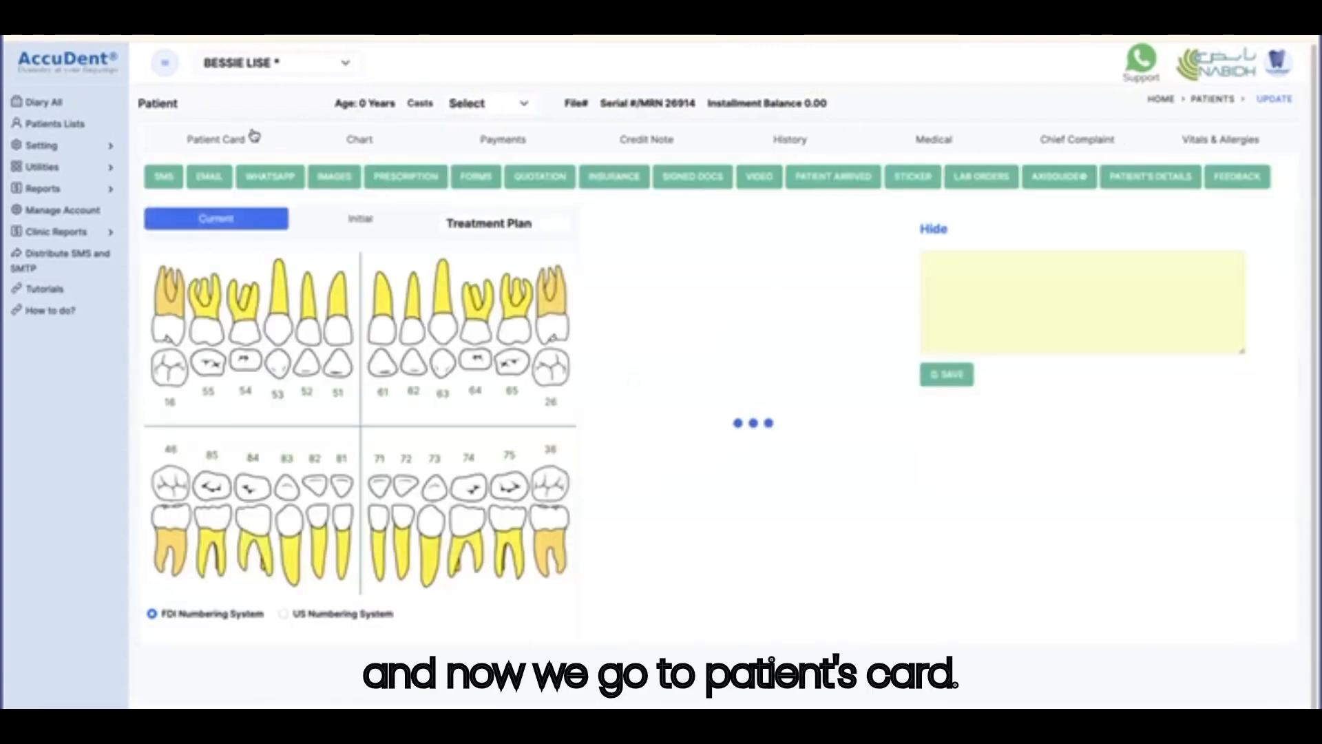
Show the Patient Card and browse its personal, referrer, insurance and communication sections.
click(240, 141)
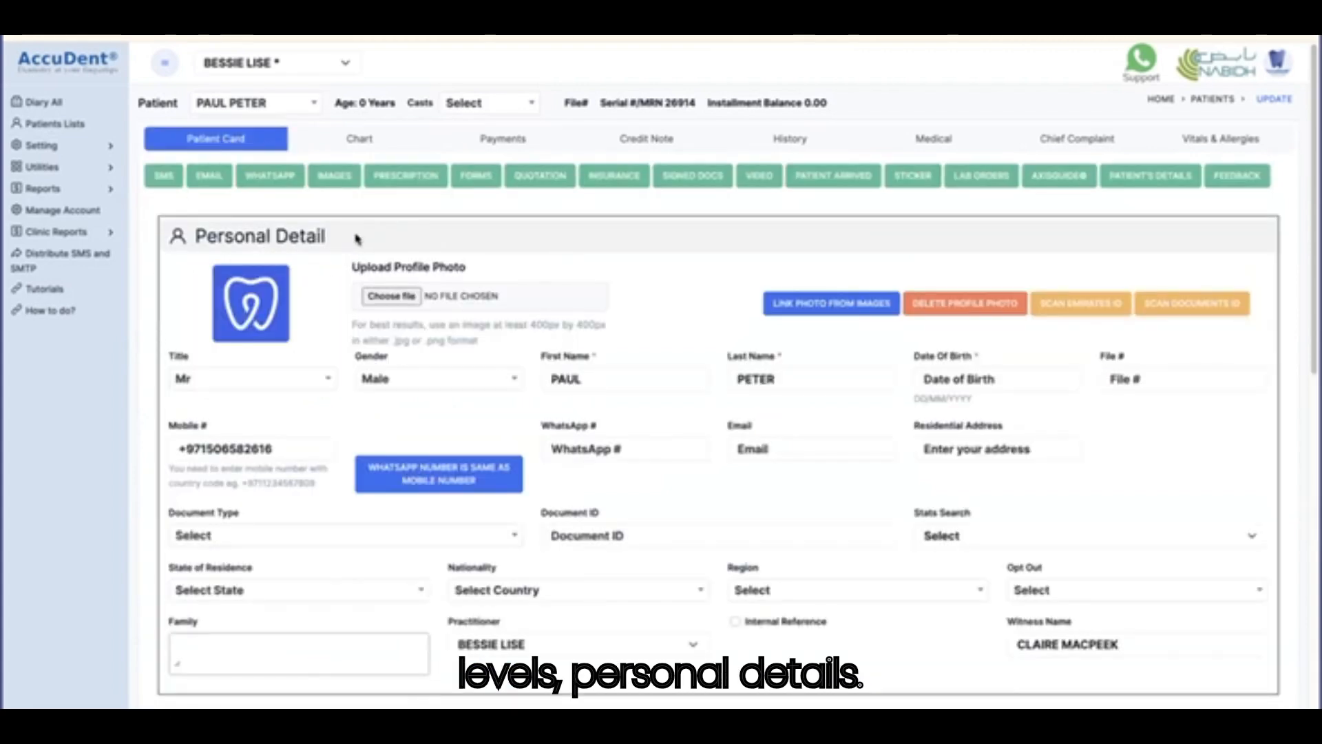
scroll(356, 238, down, 5)
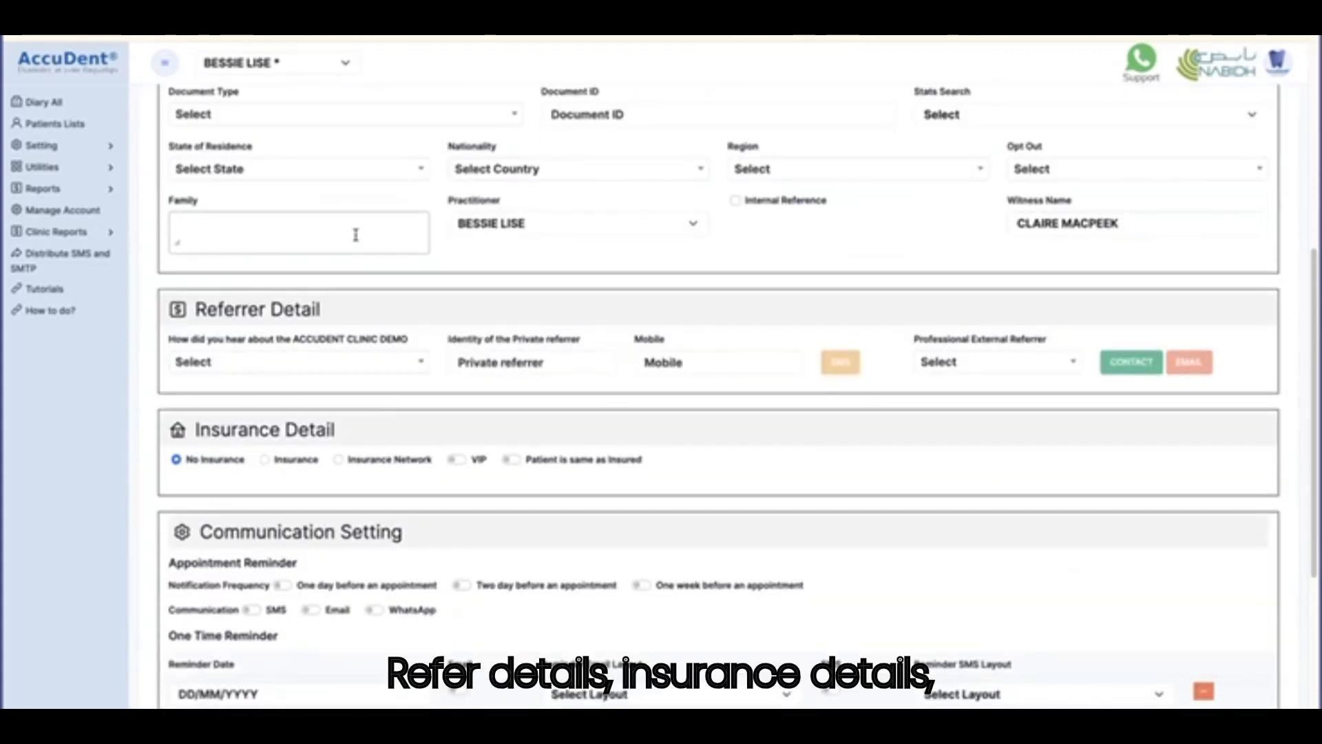
scroll(356, 235, down, 3)
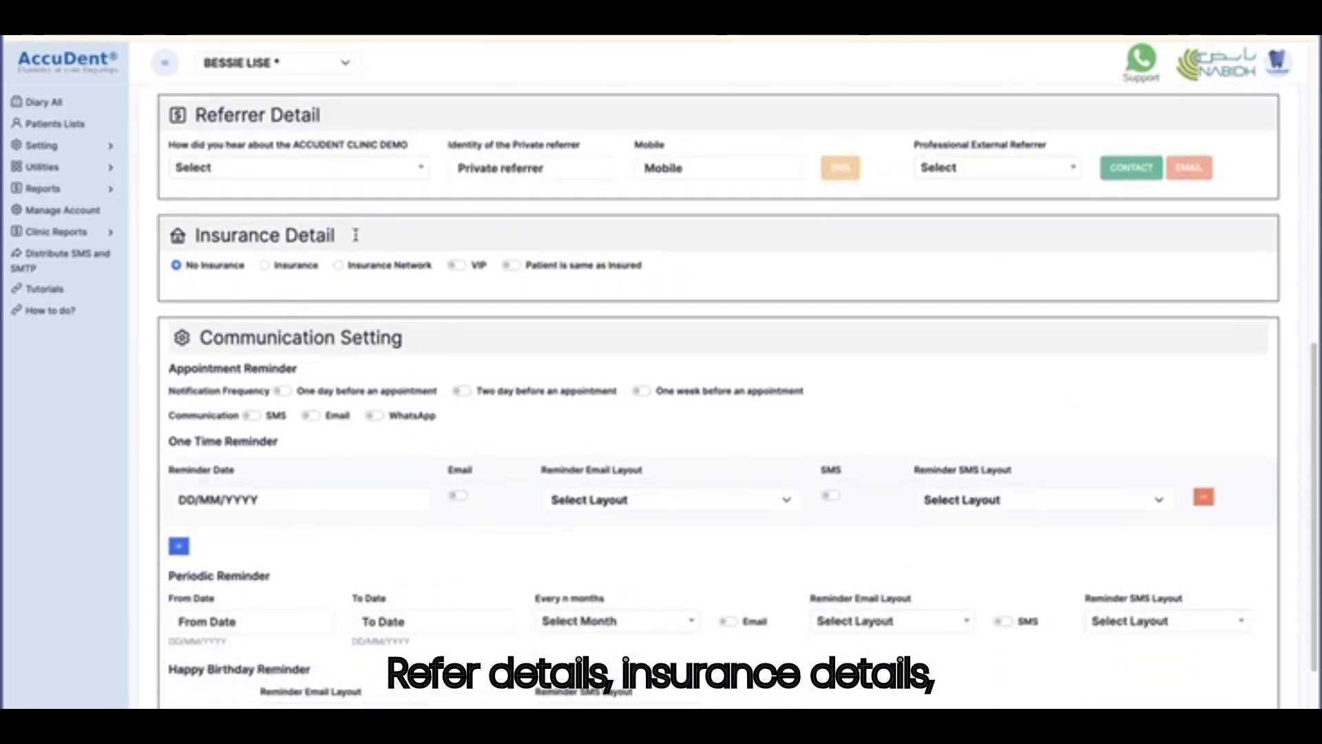
scroll(407, 328, down, 1)
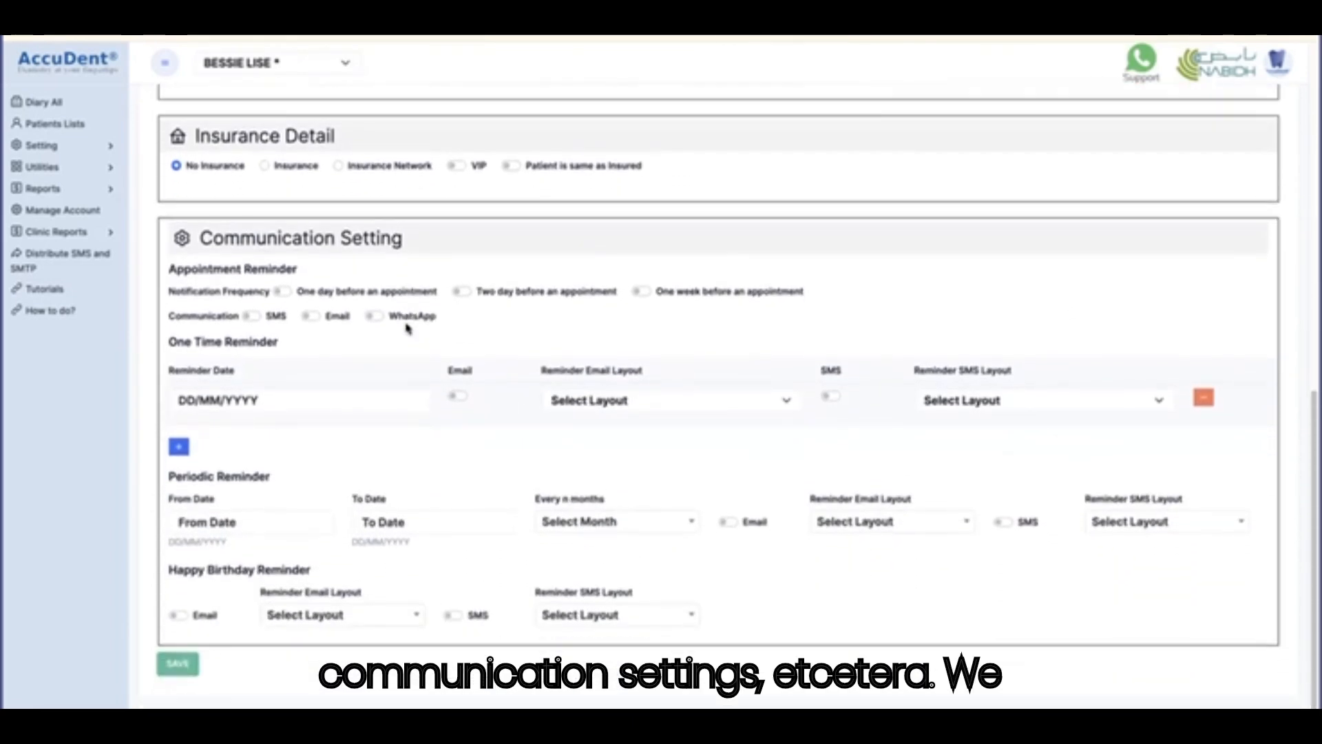
scroll(407, 328, up, 6)
scroll(407, 329, up, 3)
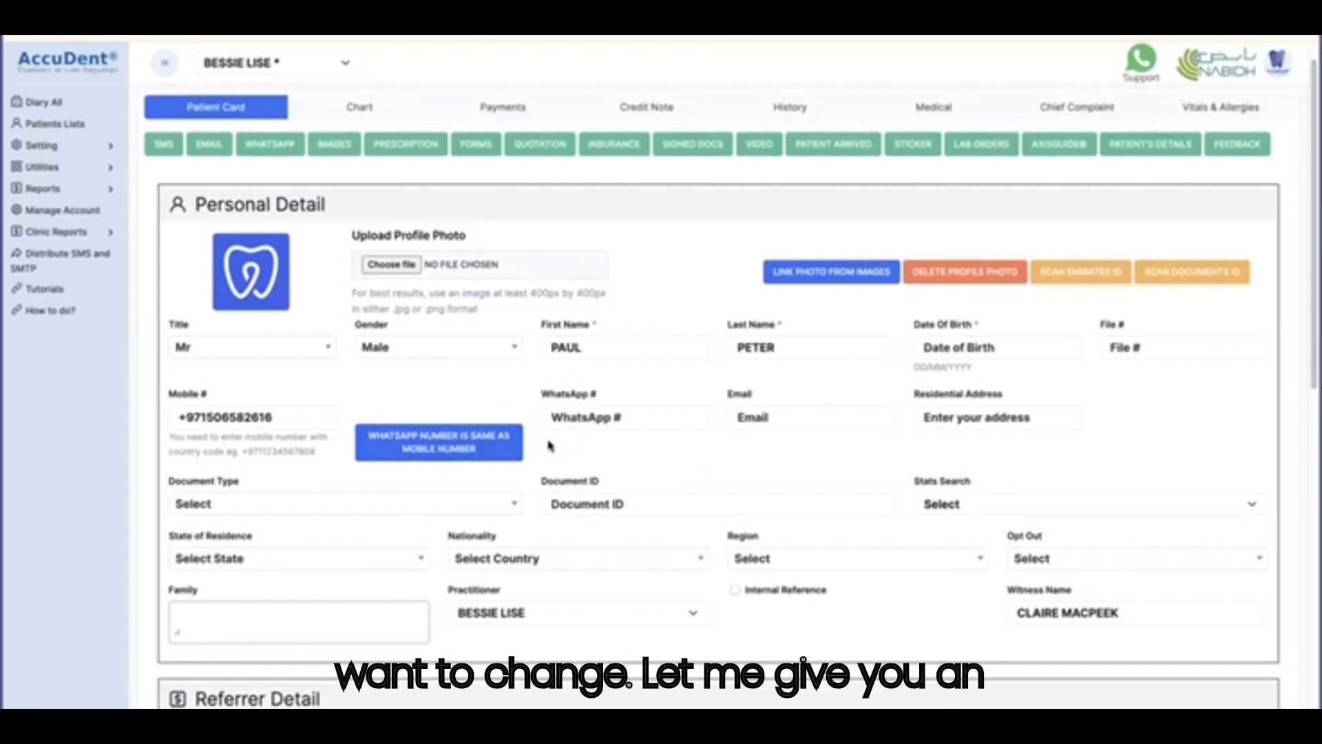
Choose Non-Emirati for Stats Search and attempt to save the patient card.
scroll(550, 446, down, 1)
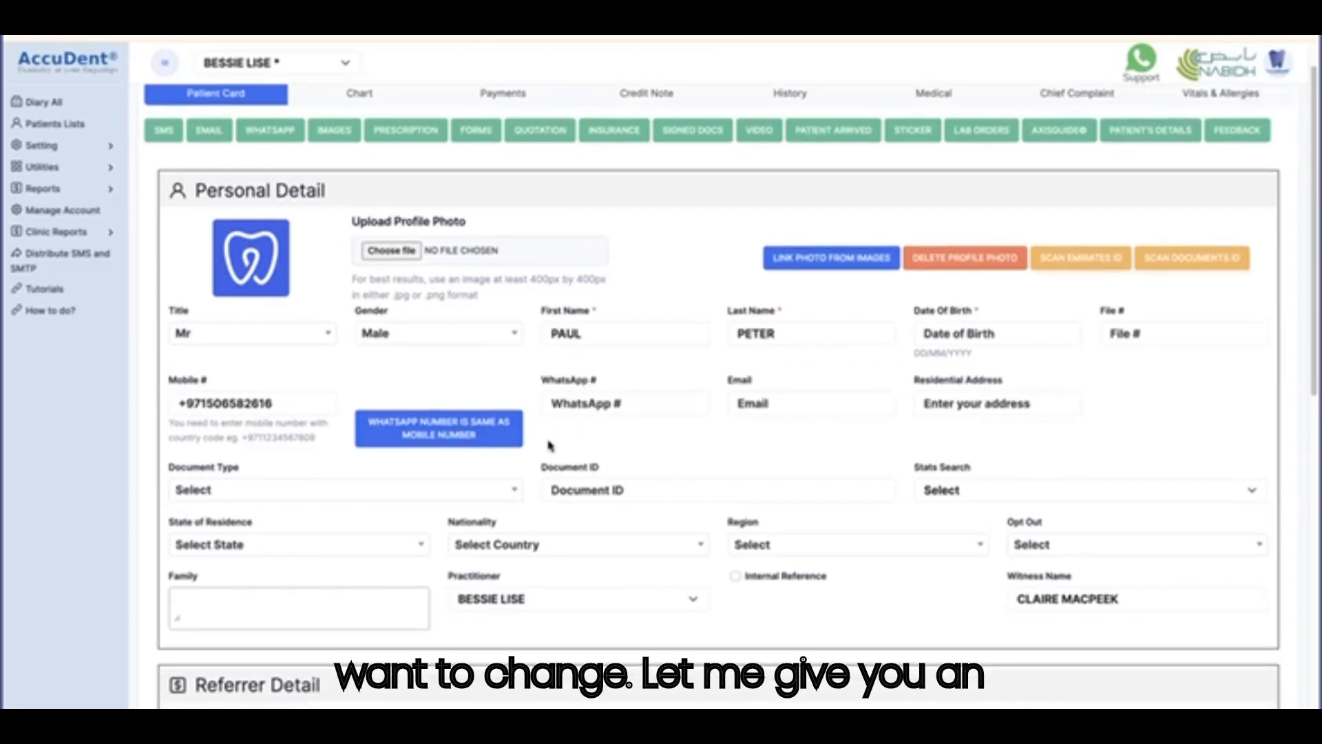
click(994, 492)
click(969, 530)
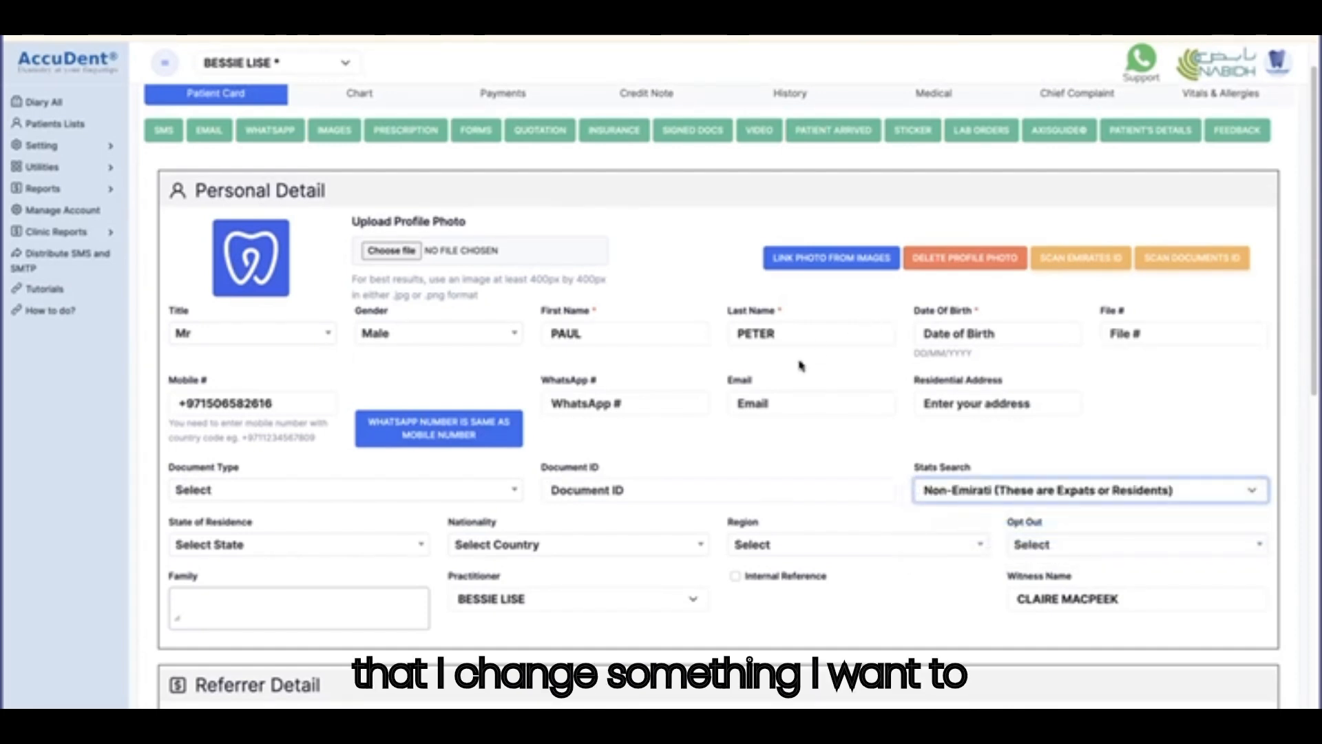
scroll(202, 593, down, 10)
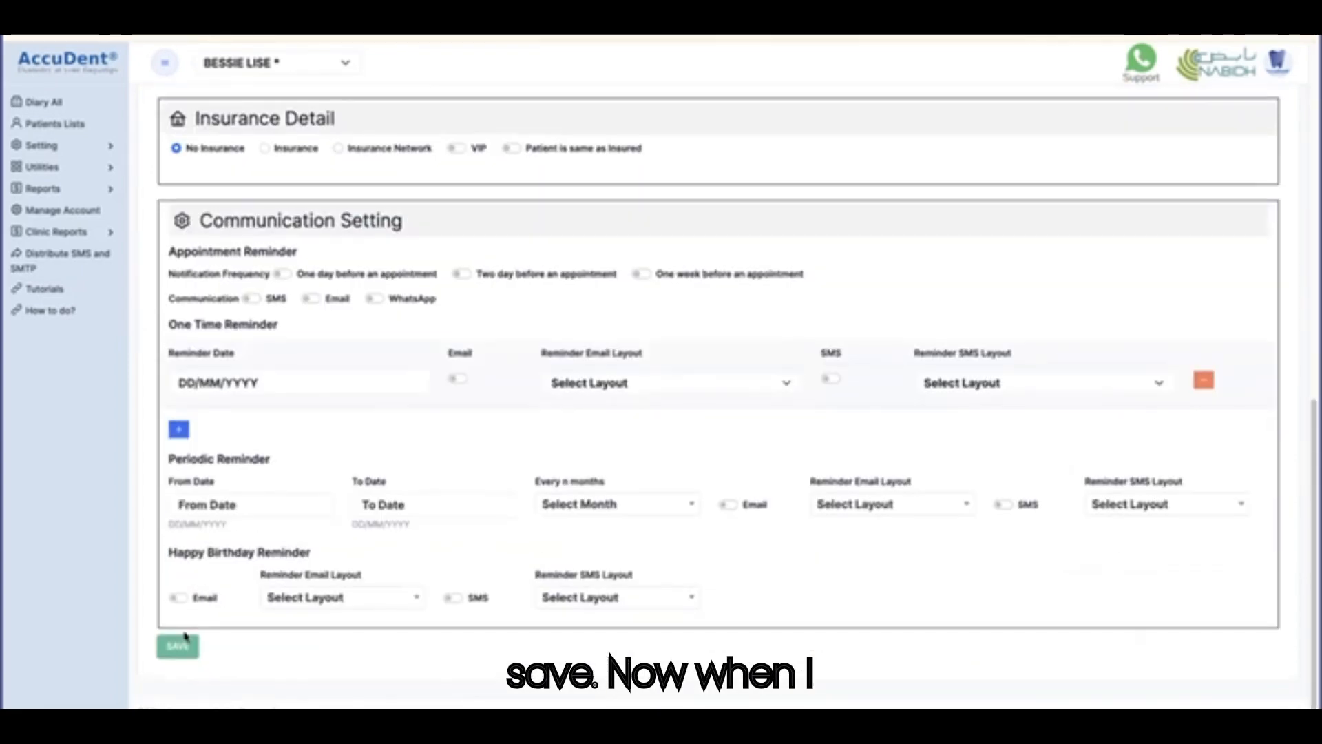
click(178, 647)
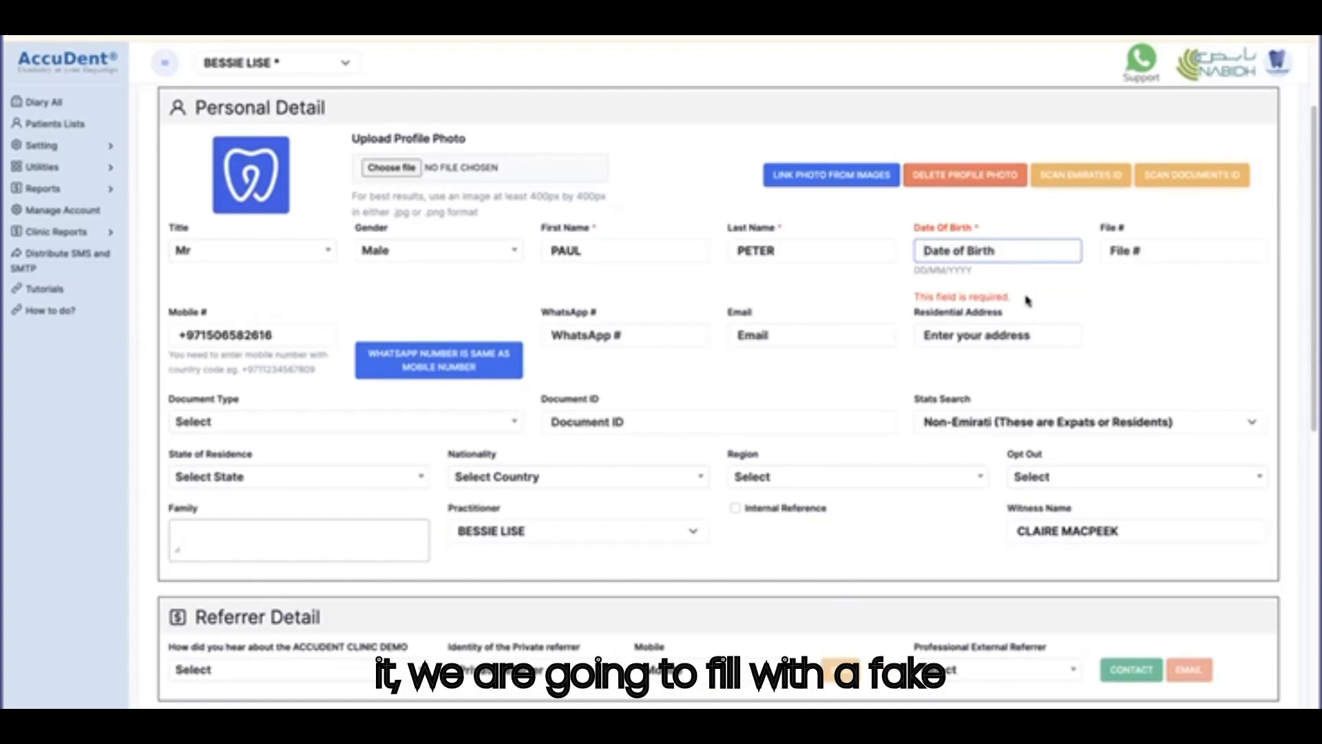
Enter Date of Birth 01/01/2000 and save the patient card, confirming the update.
text(01/01/)
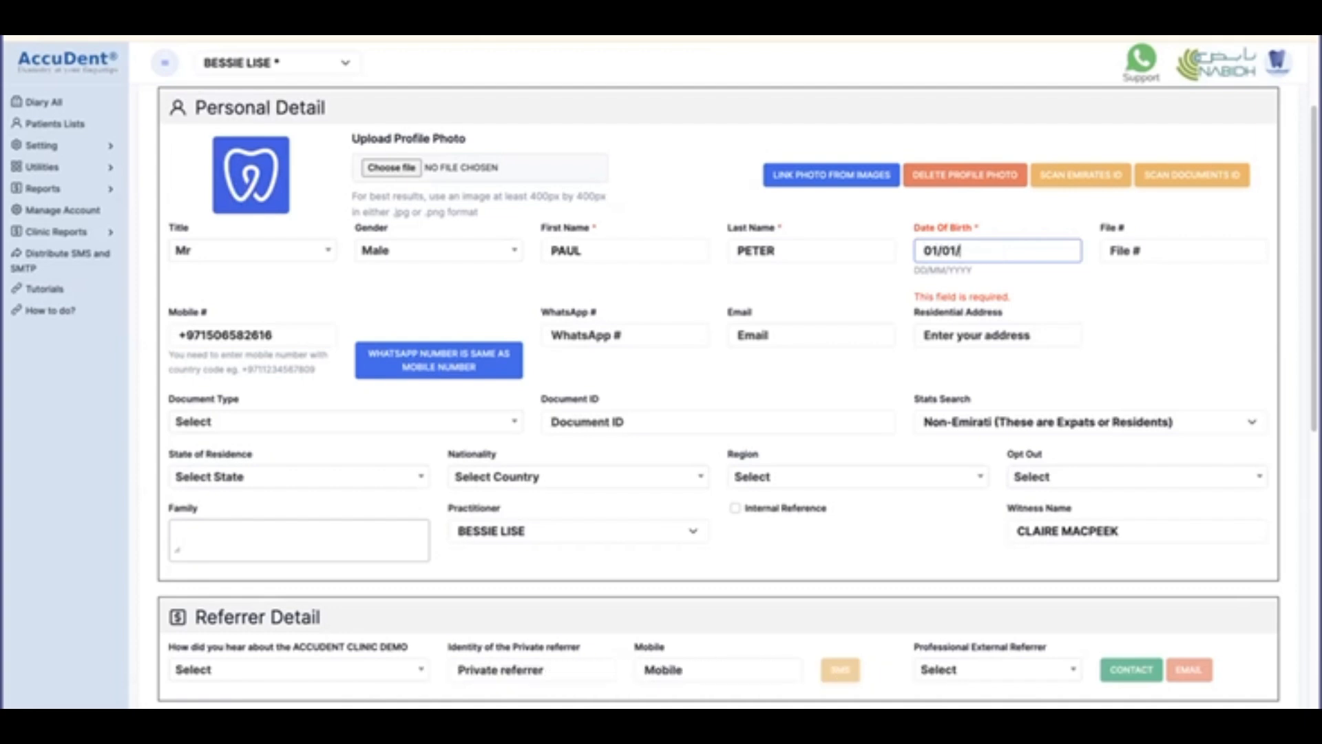
text(200)
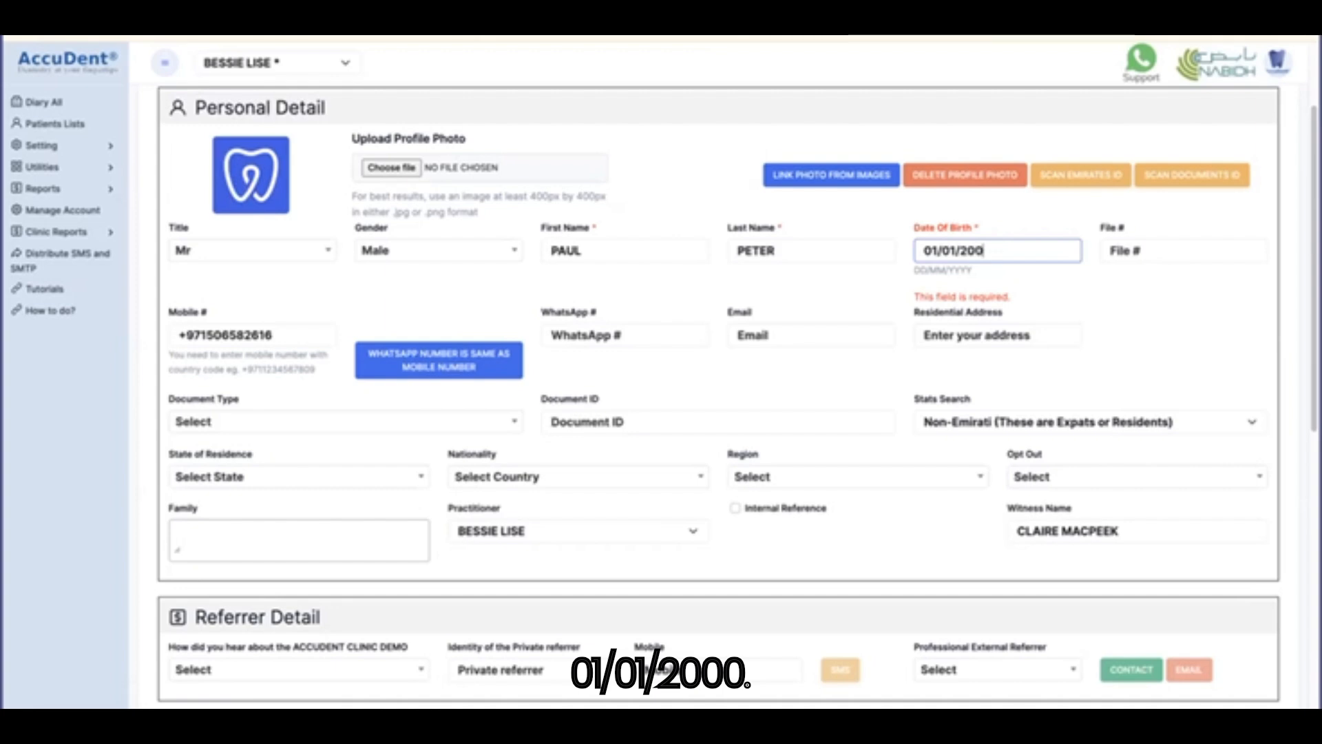
text(0)
scroll(717, 493, down, 8)
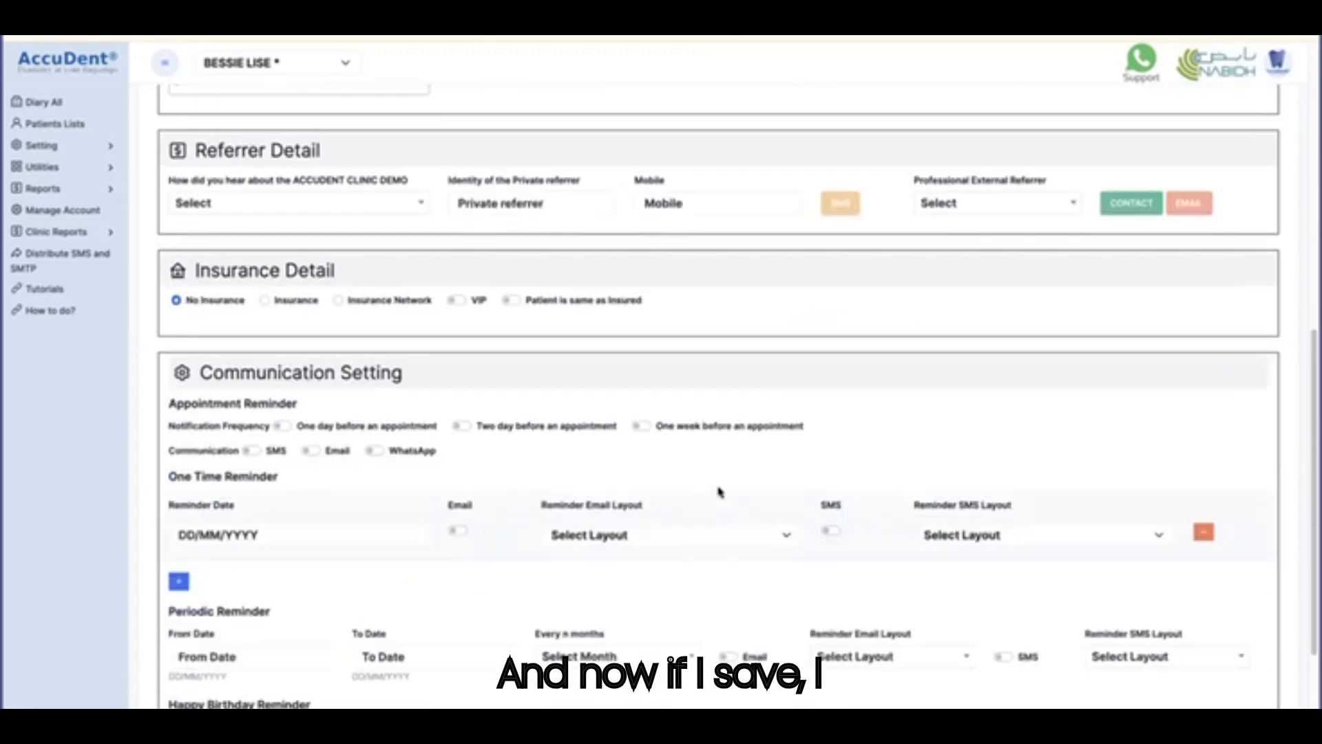
click(178, 648)
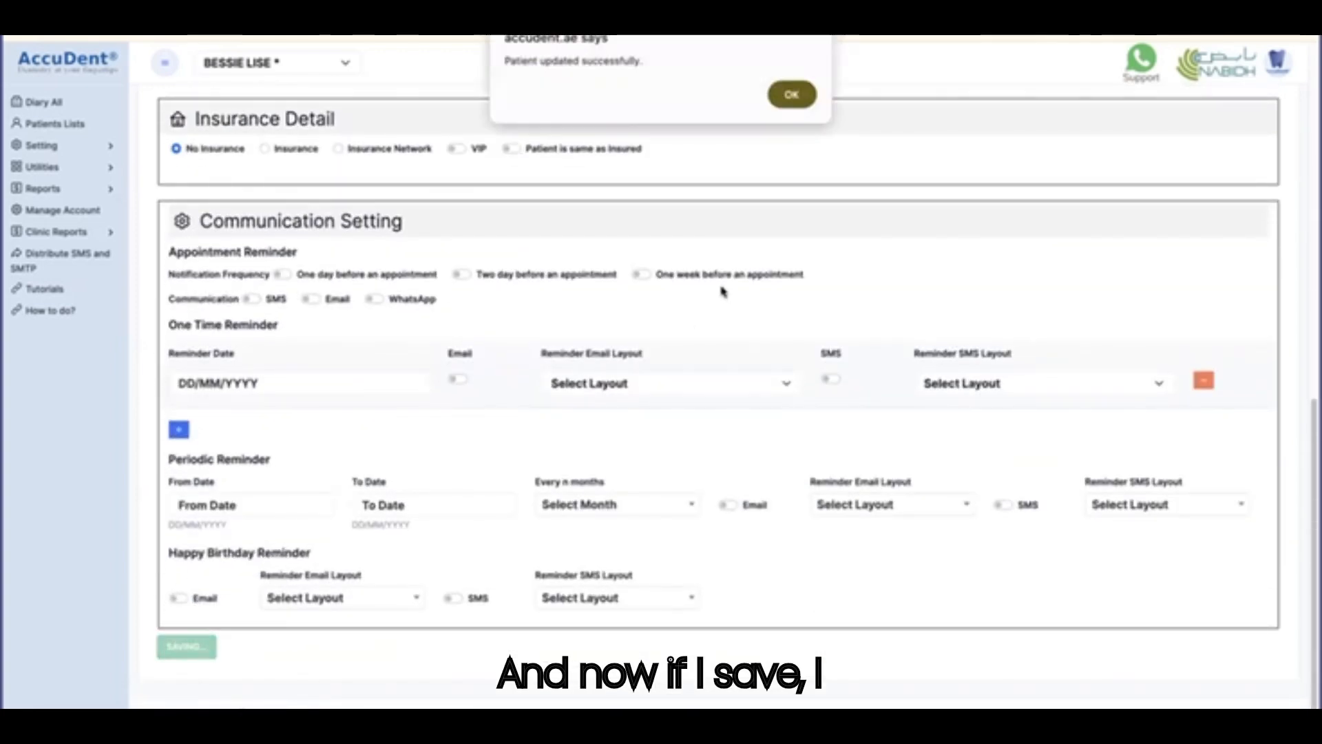
click(792, 96)
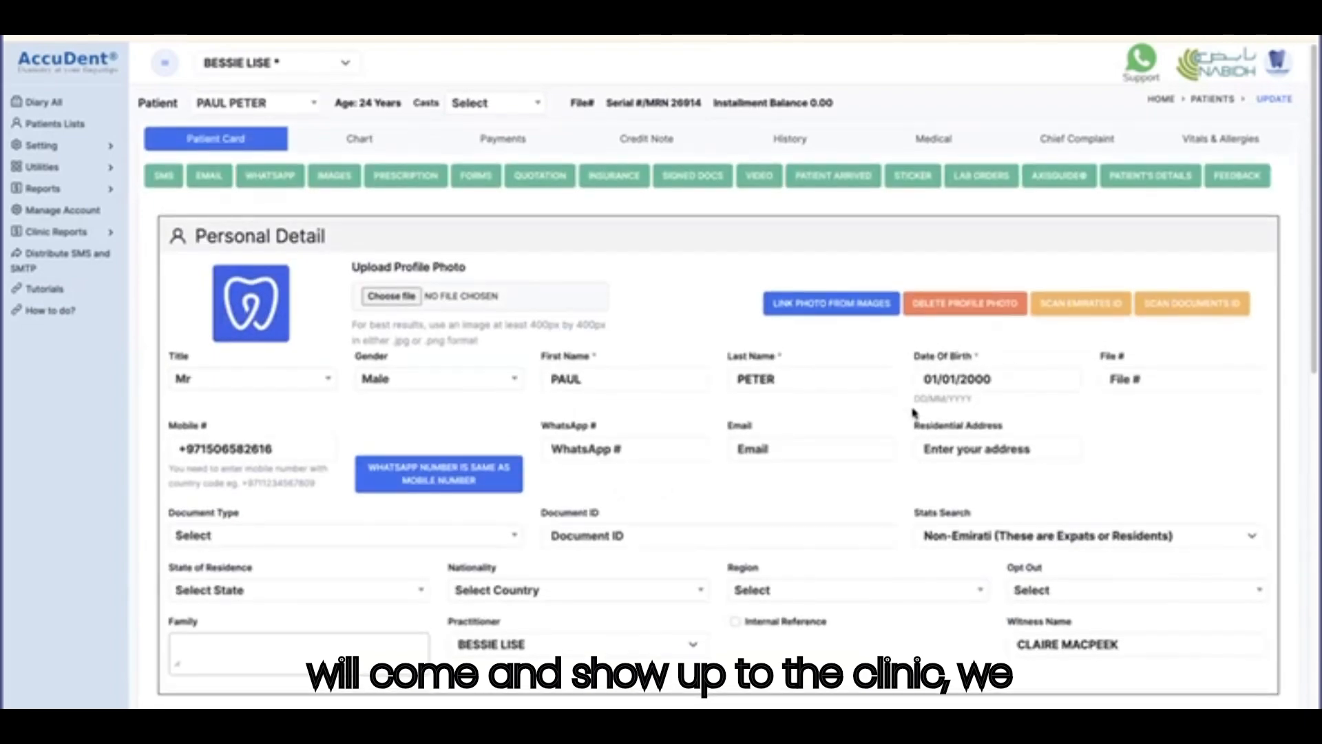
click(997, 381)
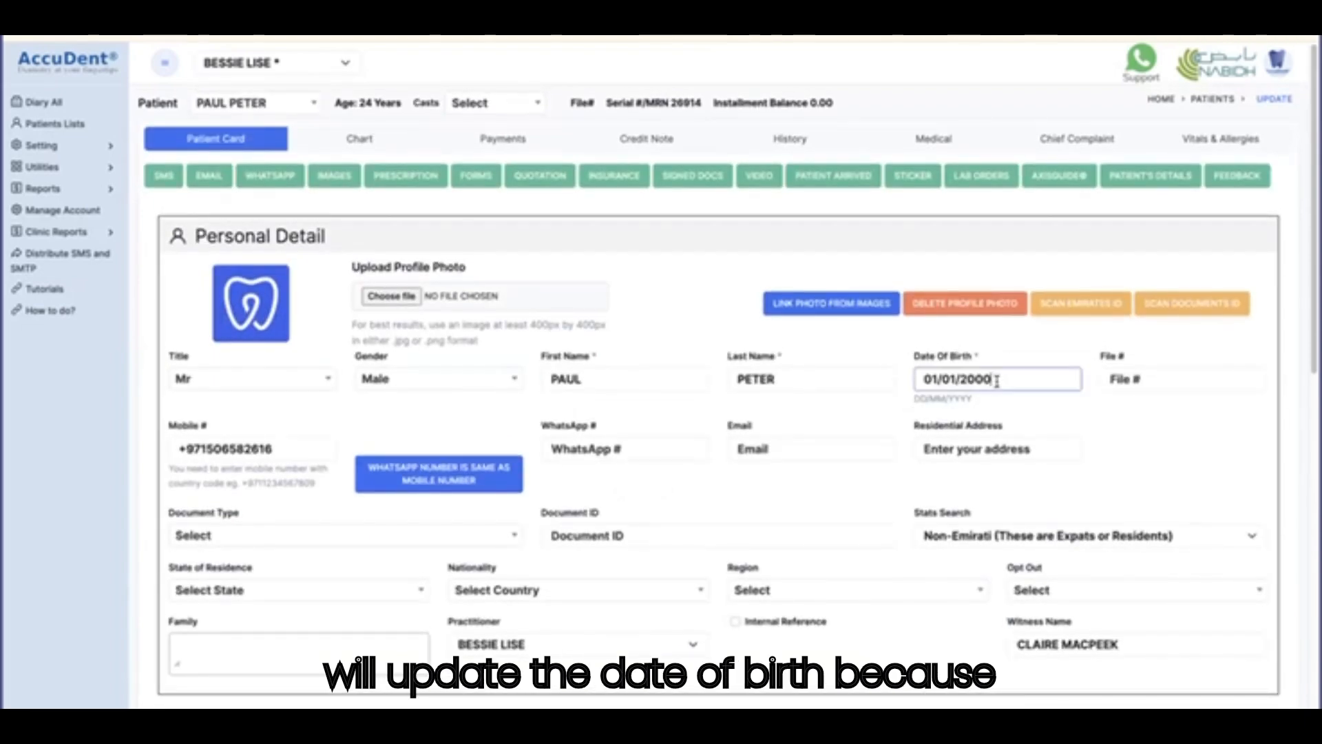
key(ctrl+a)
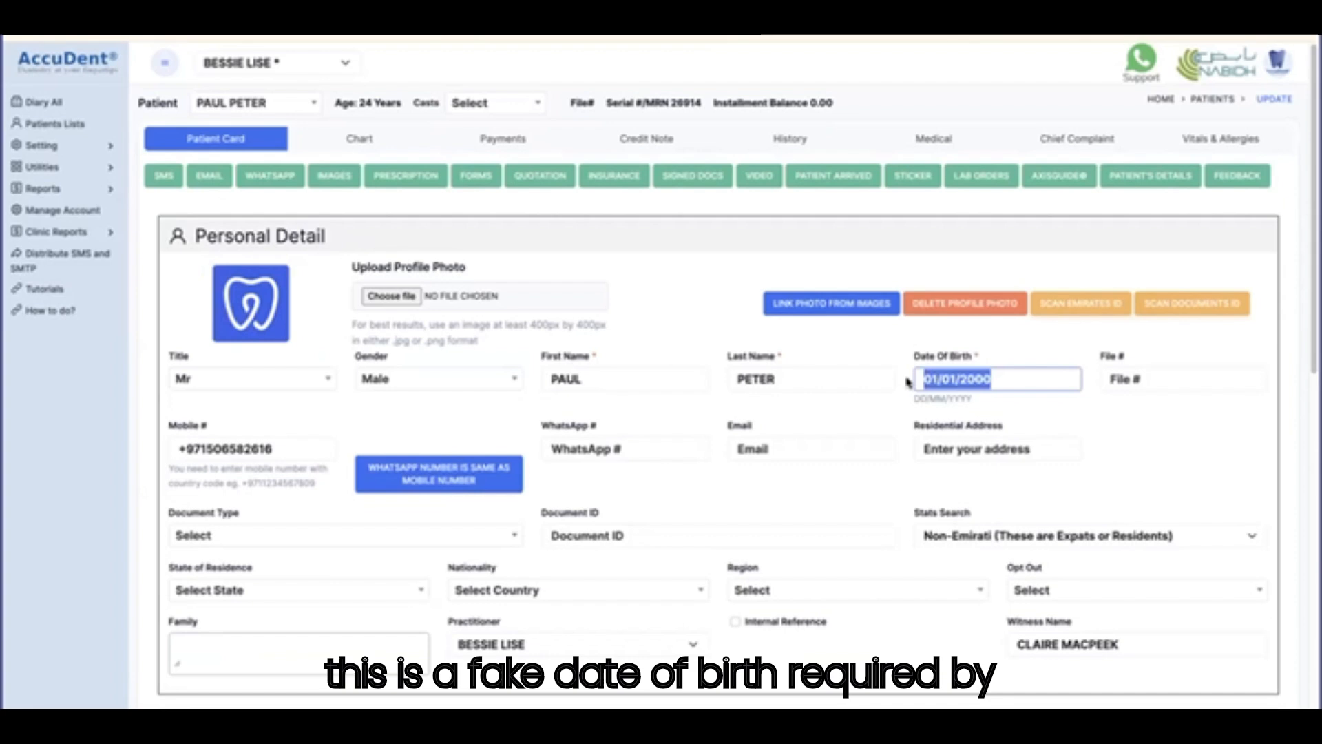
click(1003, 382)
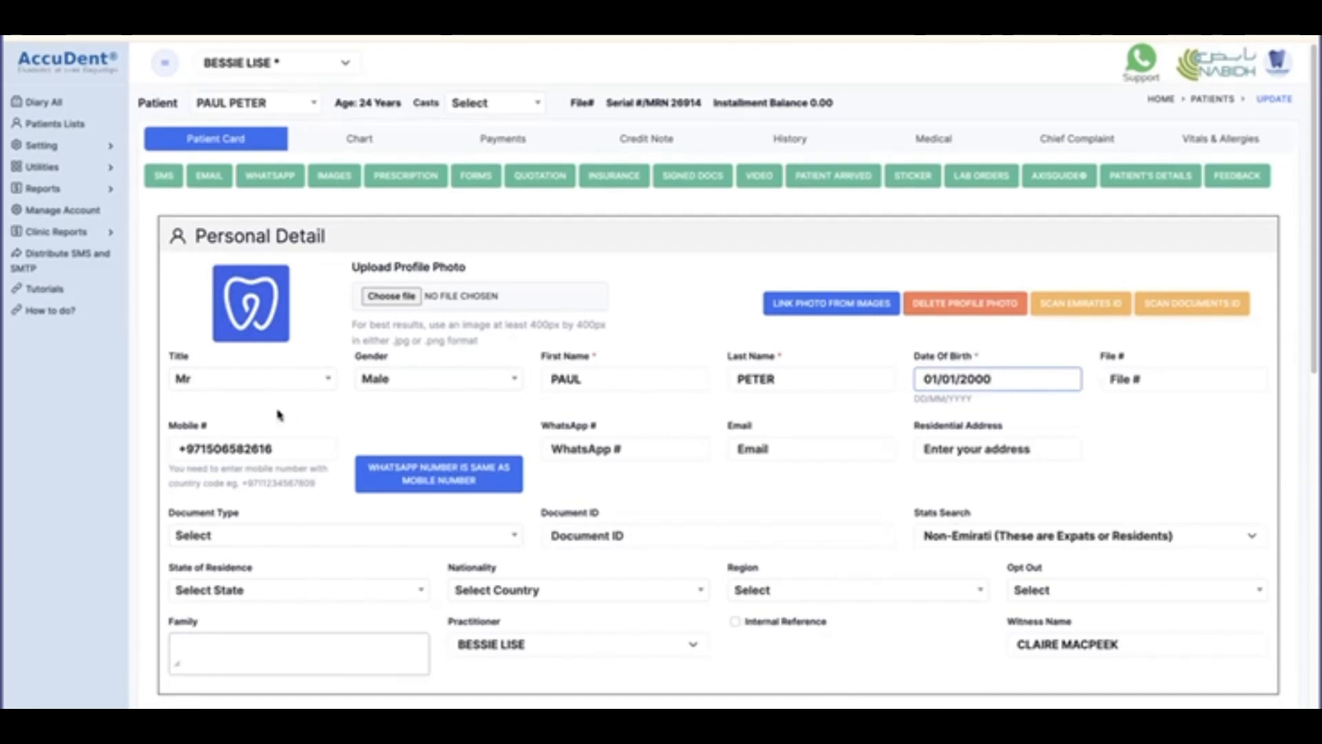
scroll(262, 399, down, 1)
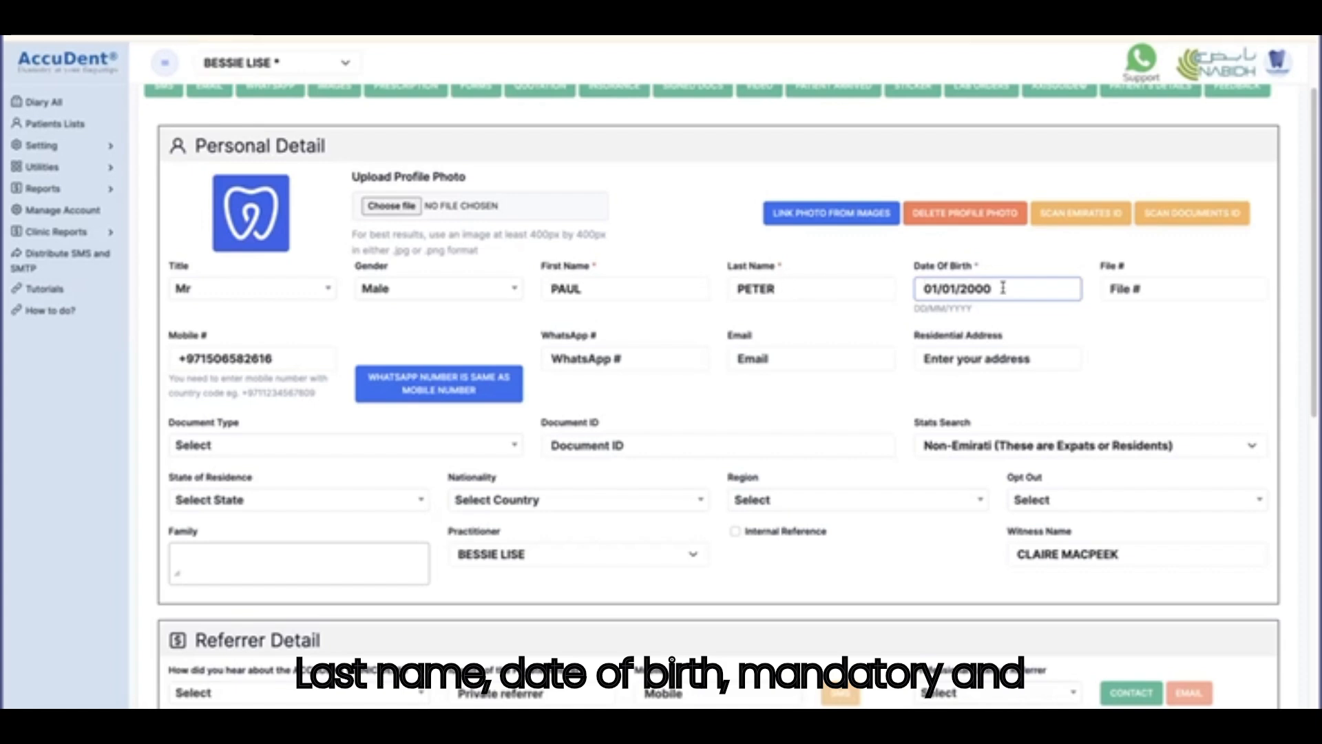
Enter file number 546 and make the WhatsApp number the same as the mobile number.
click(1171, 289)
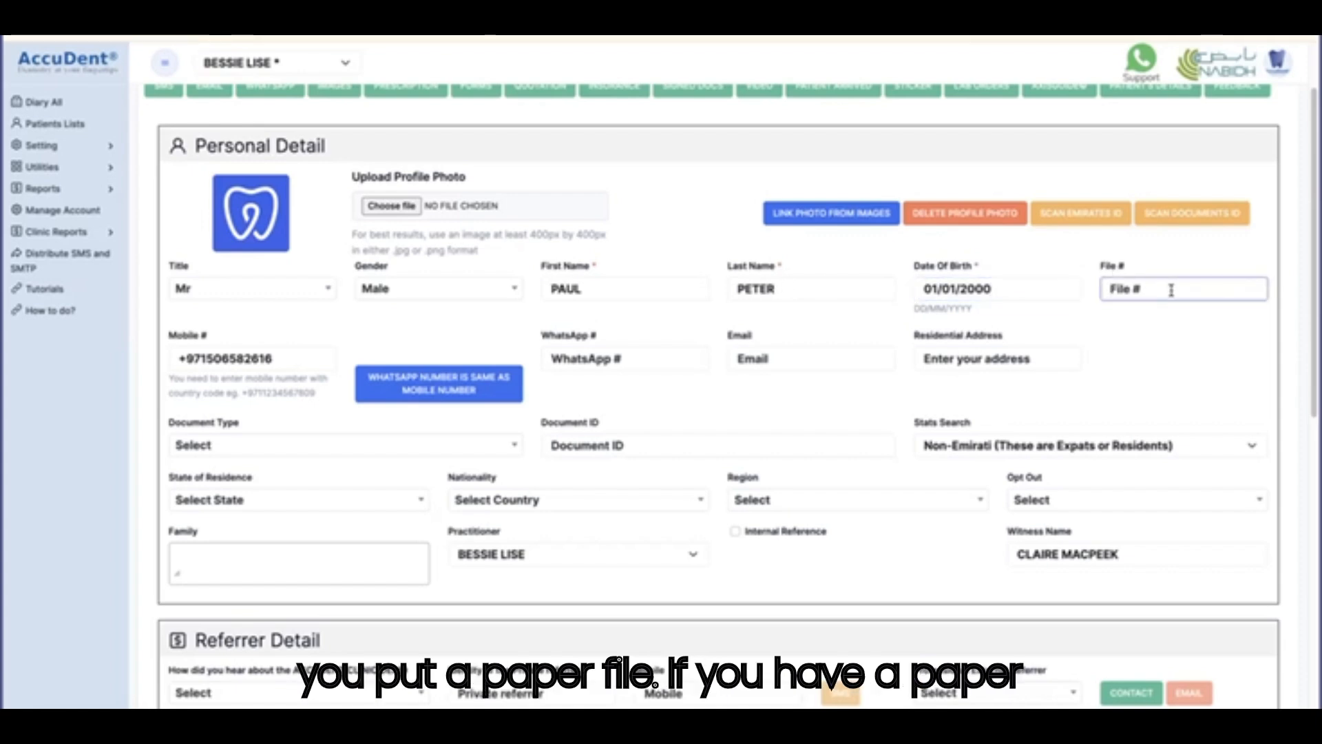
scroll(1171, 289, up, 1)
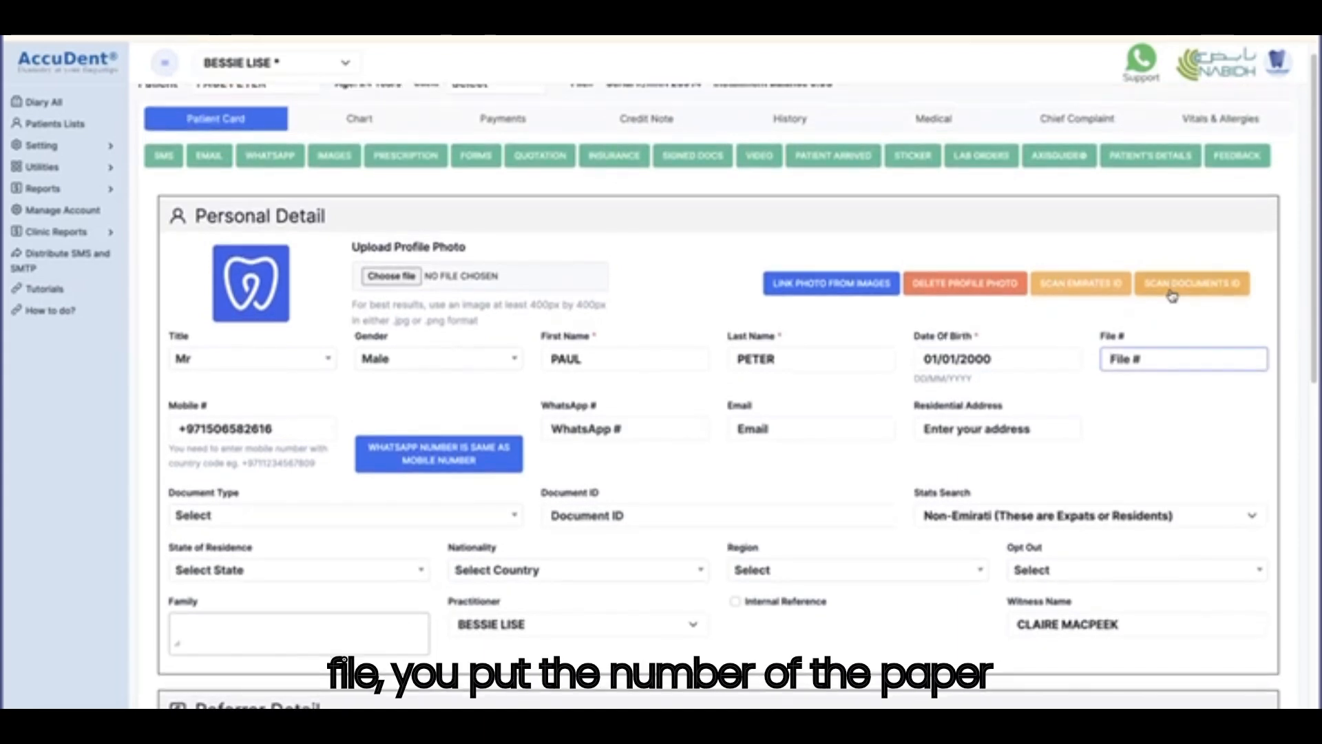
text(546)
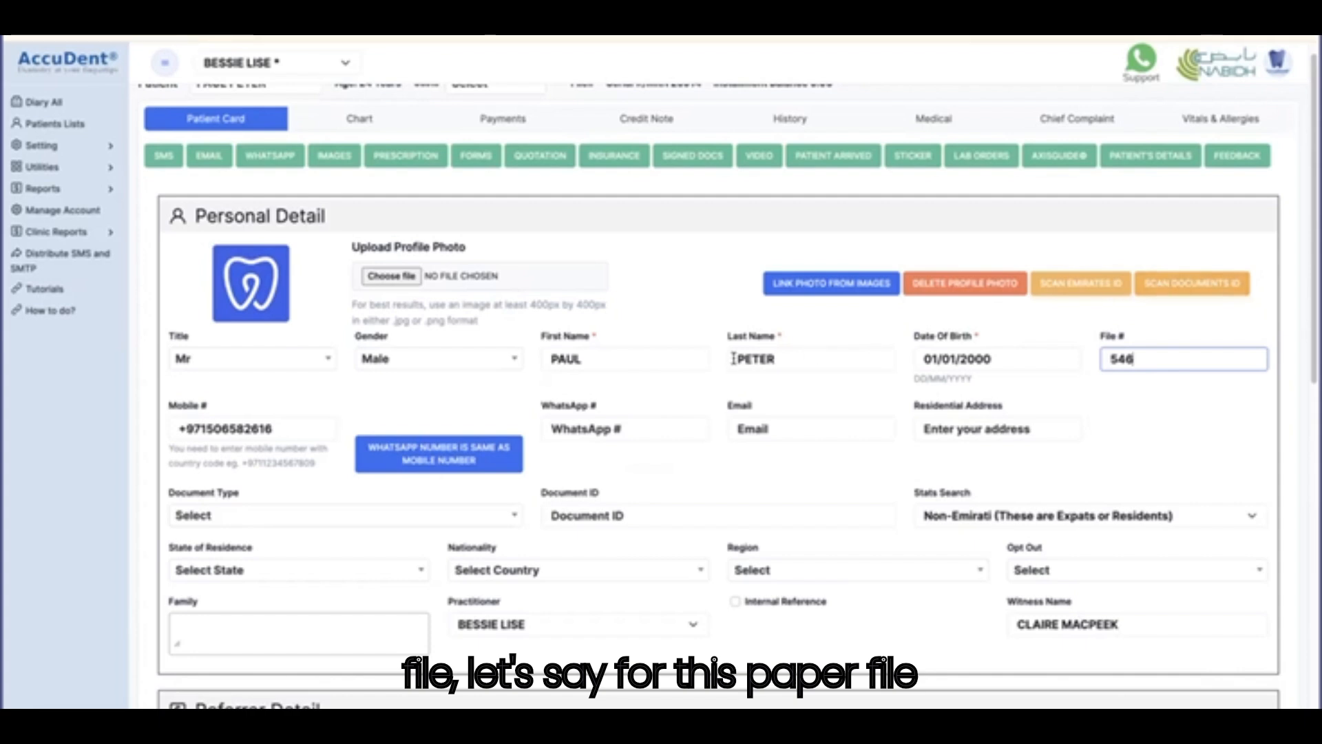
scroll(651, 361, down, 2)
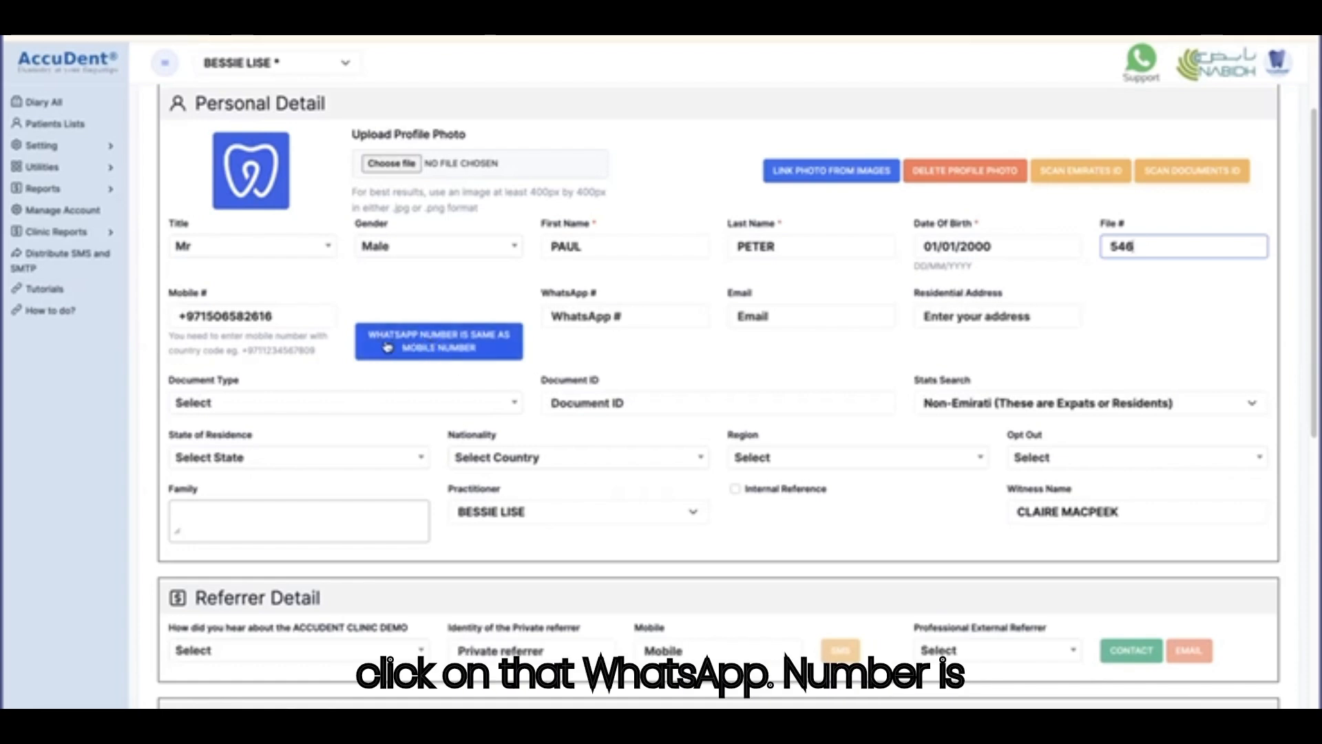
click(445, 349)
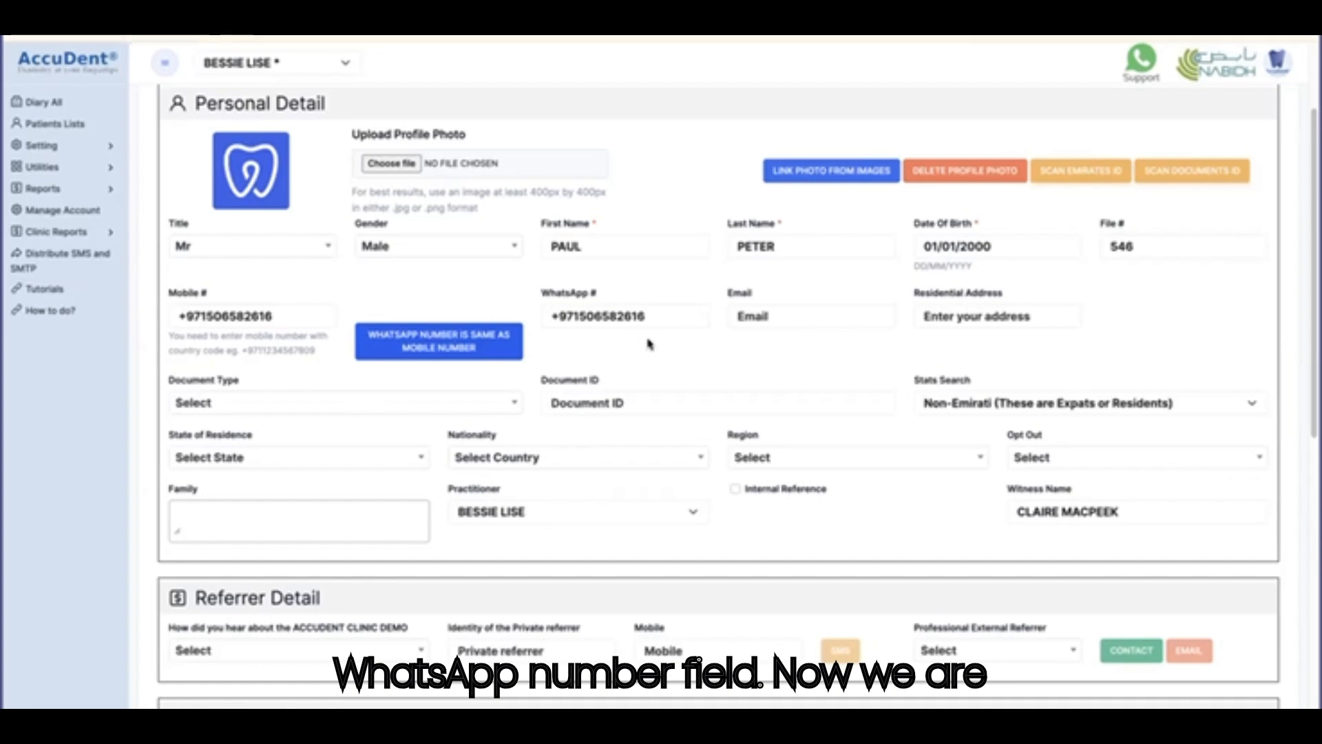
Add the patient's e-mail address and save the patient card, dismissing the confirmation.
click(799, 322)
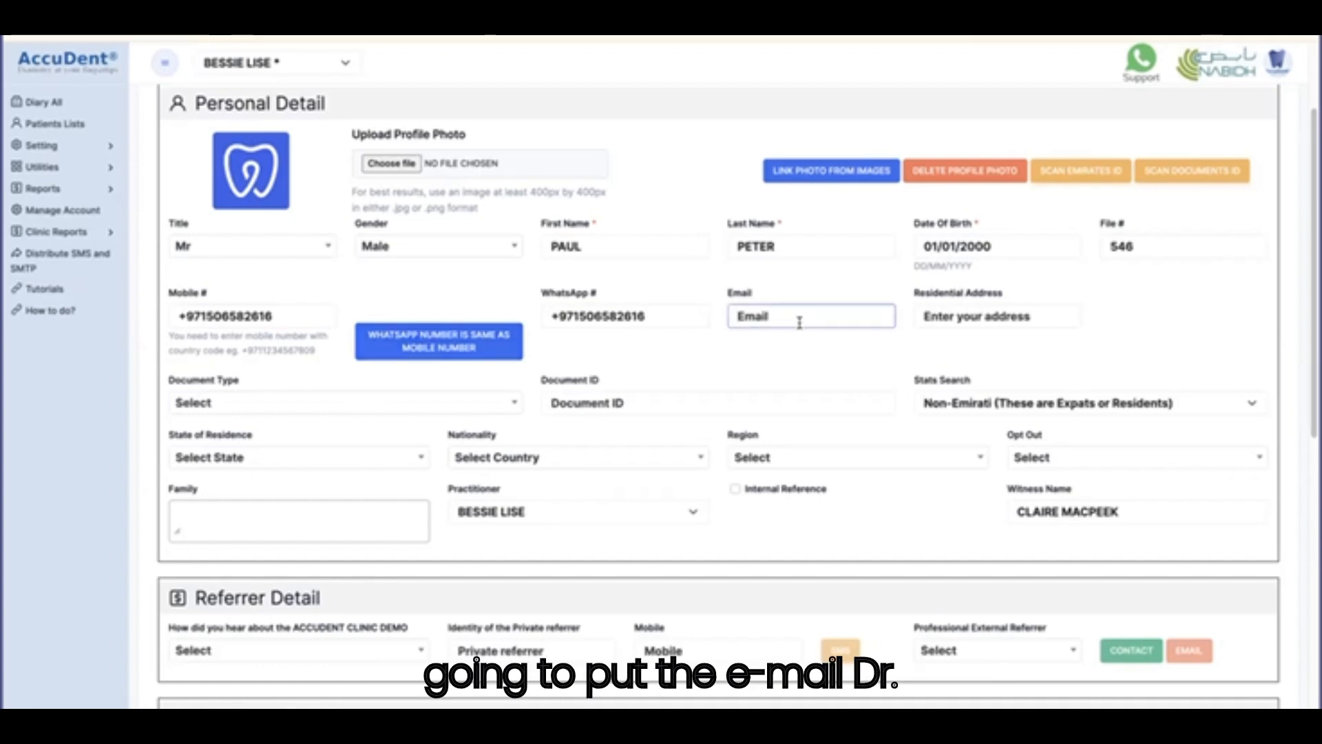
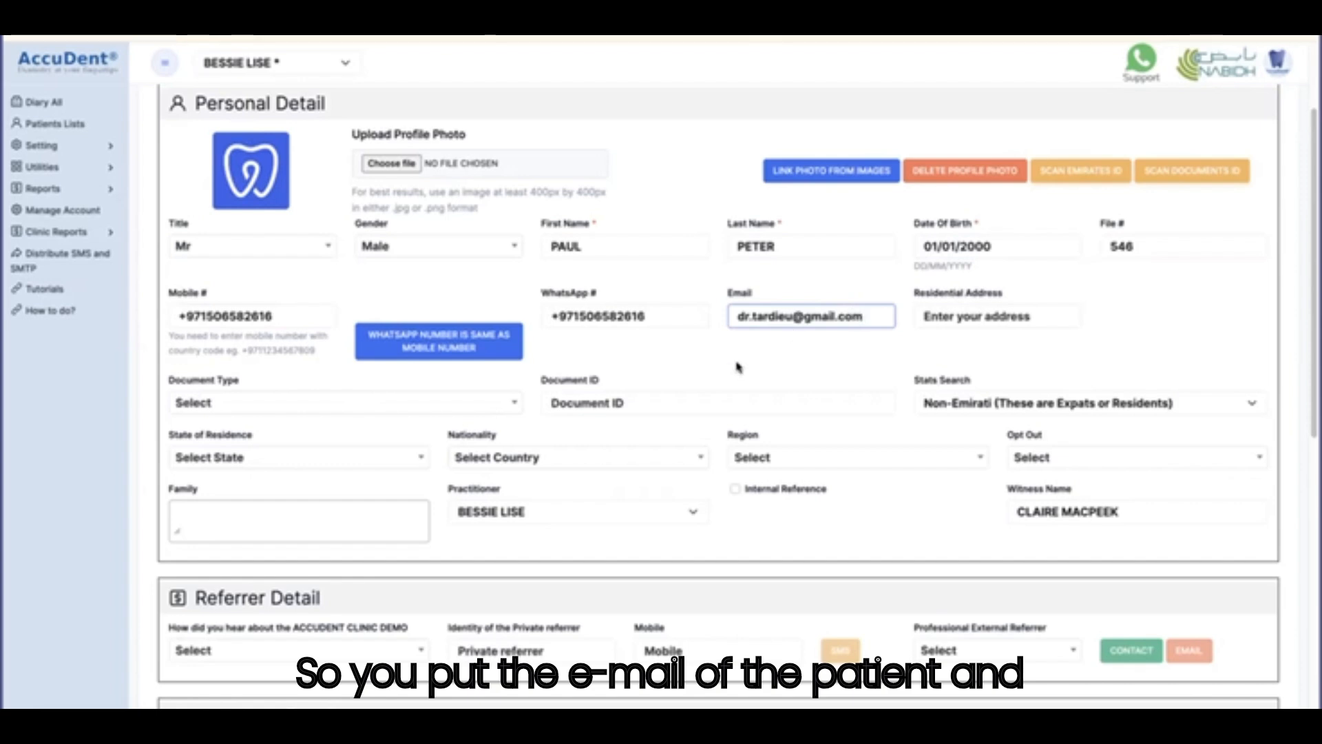
scroll(737, 368, down, 10)
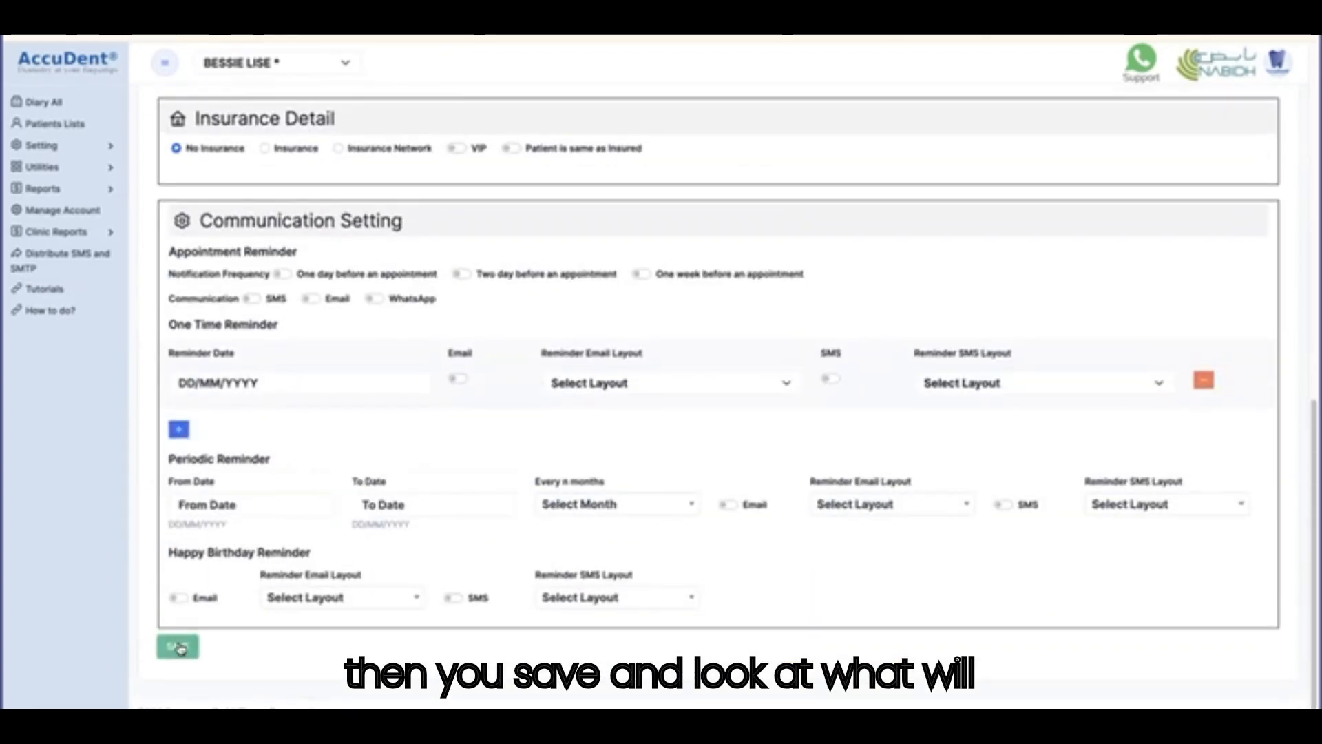
click(179, 648)
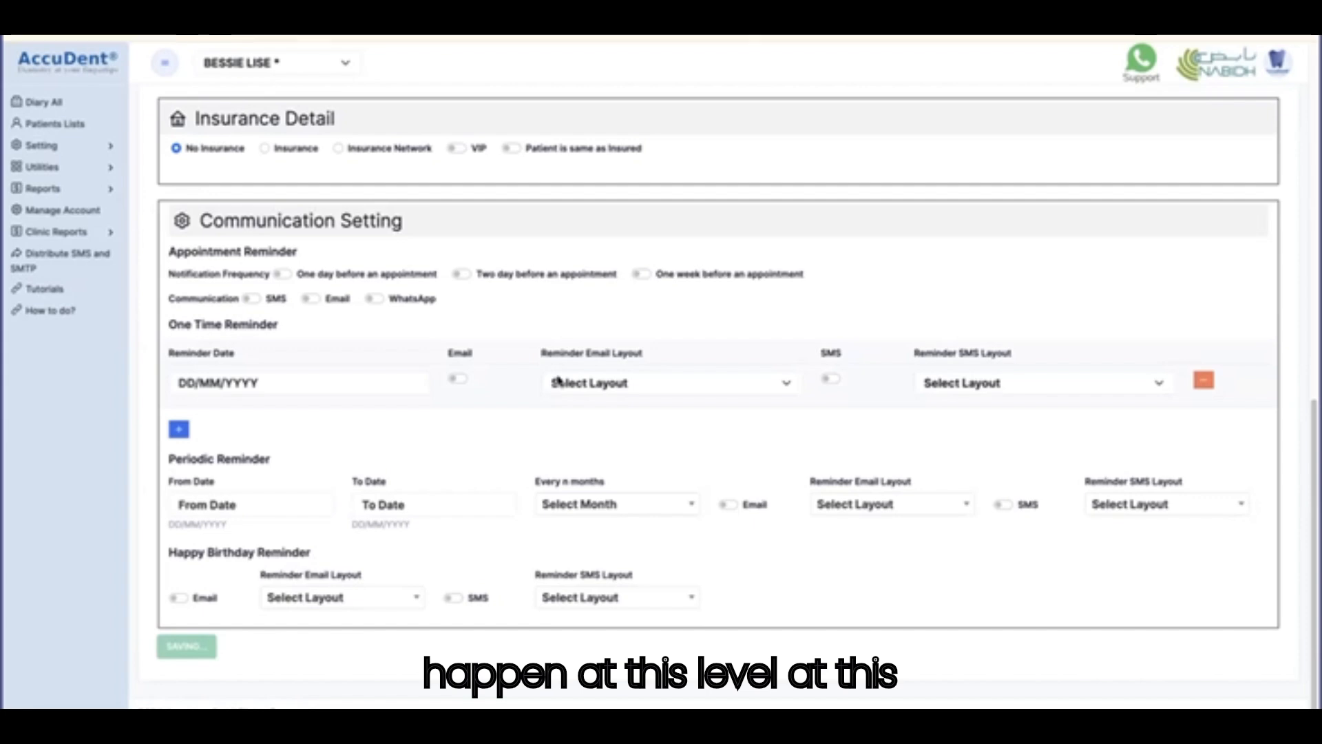
scroll(560, 381, up, 6)
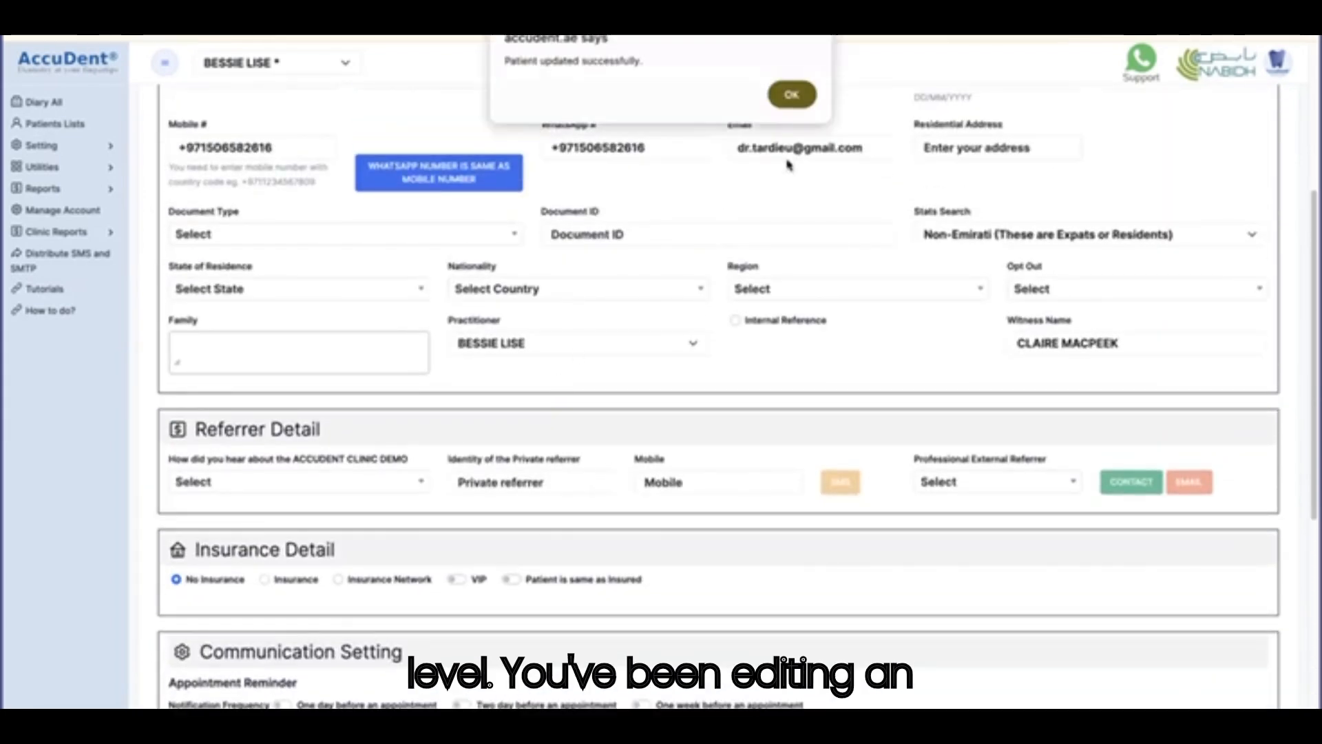
click(792, 95)
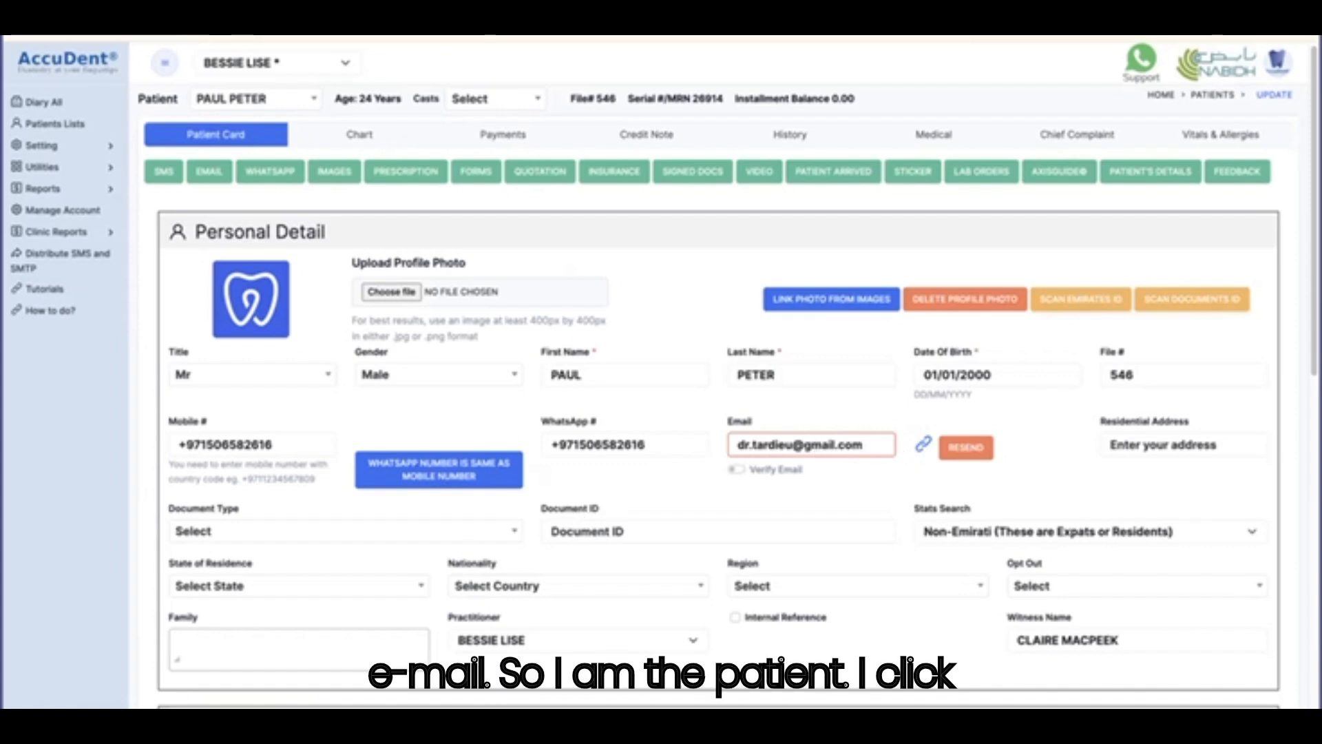
Switch over to the Apple Mail app.
key(super+Tab)
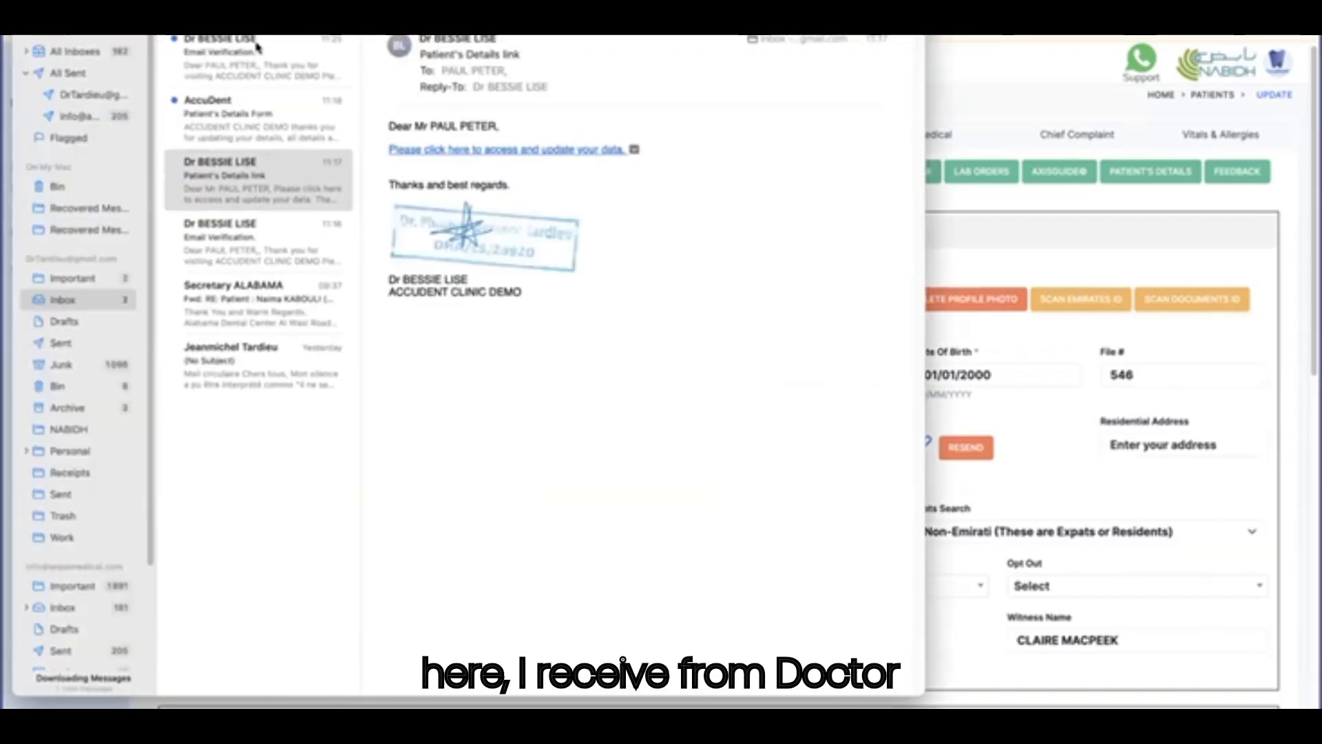
Open the Email Verification message, follow its validation link, and reload the patient's card.
click(230, 62)
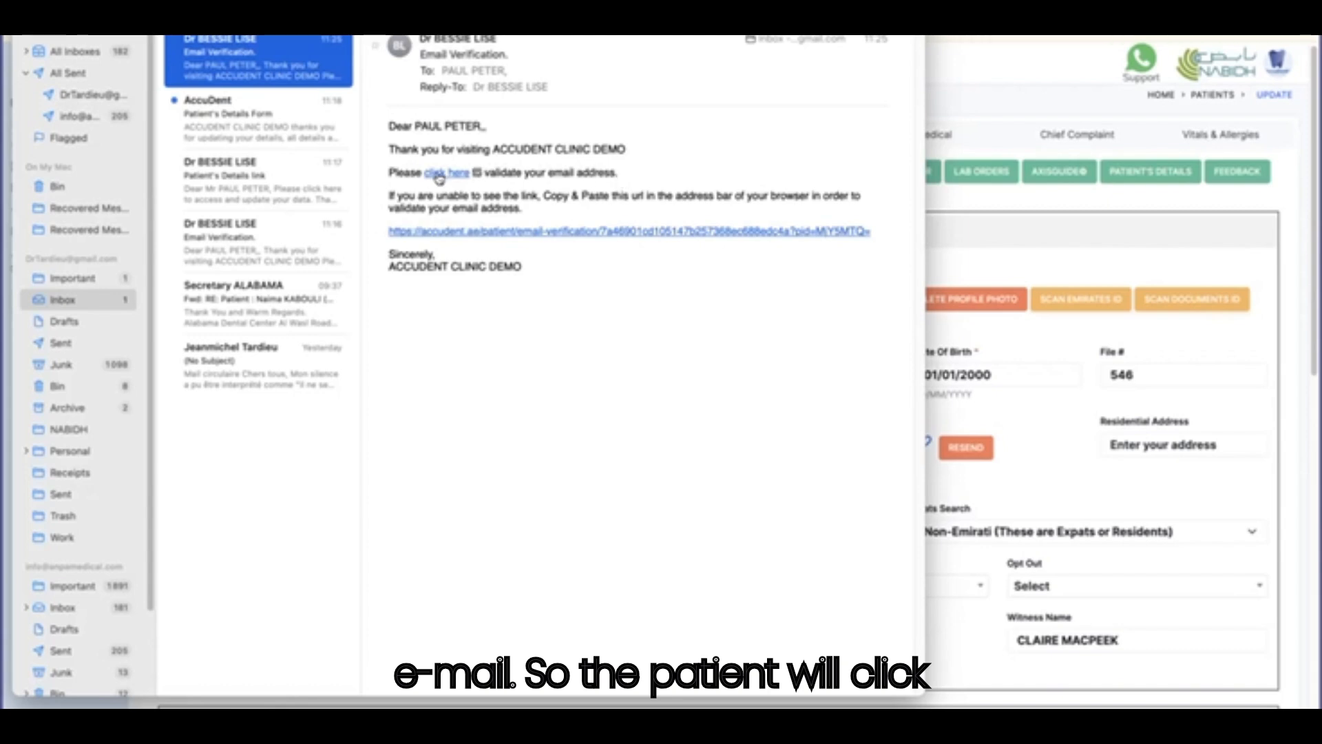
click(445, 175)
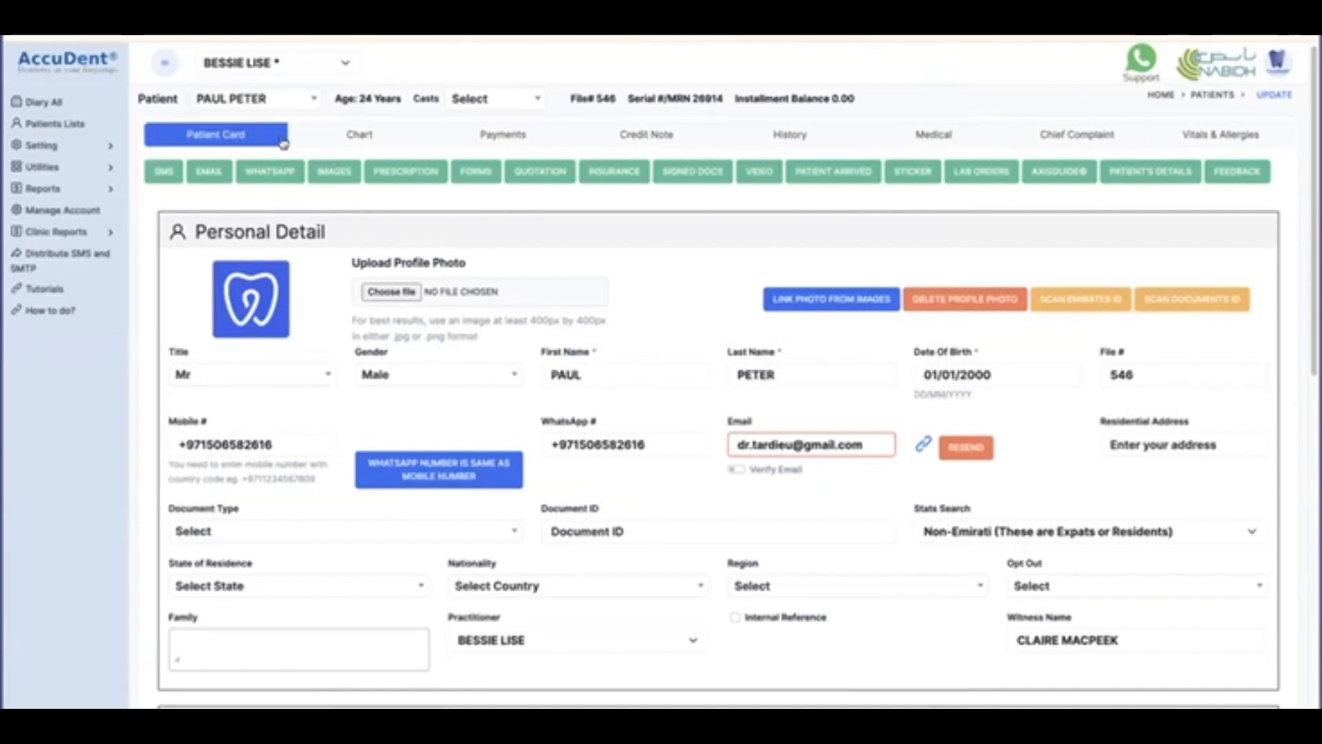
key(F5)
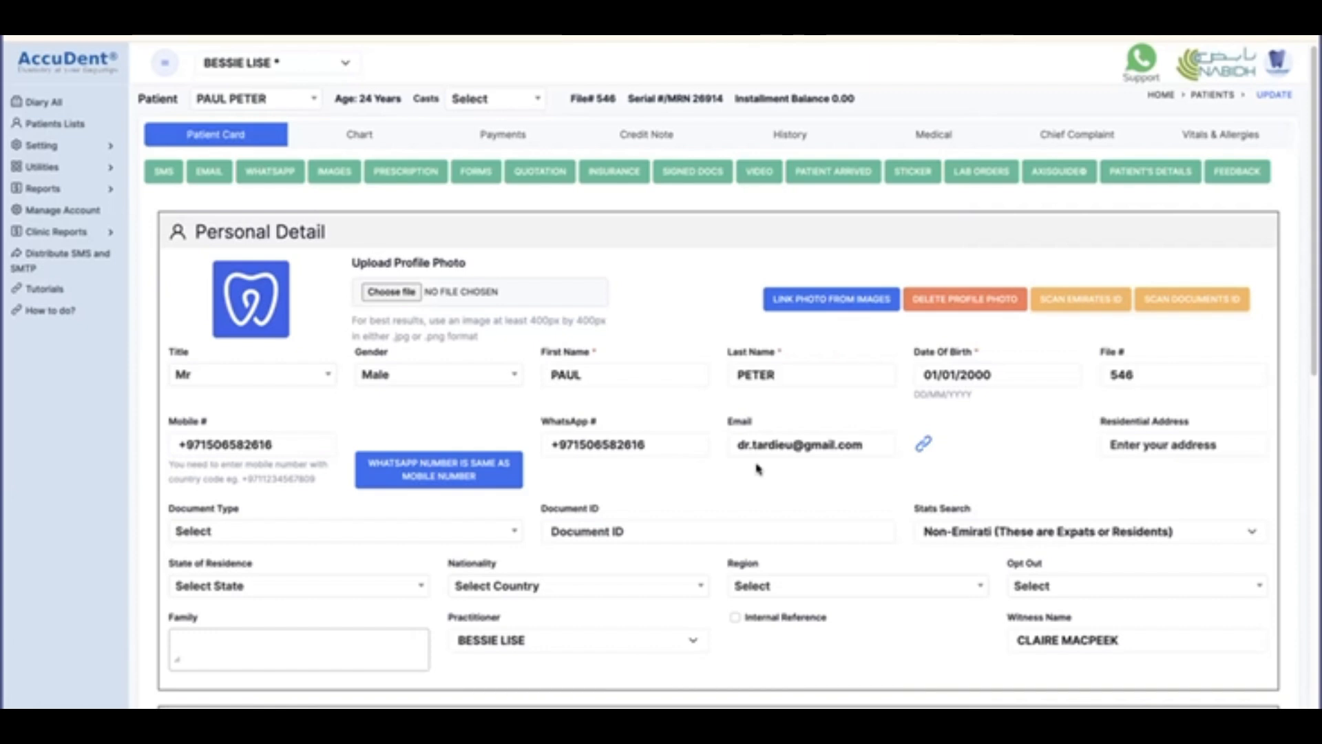
Set the document type to Driving License and enter the document ID number.
click(1158, 444)
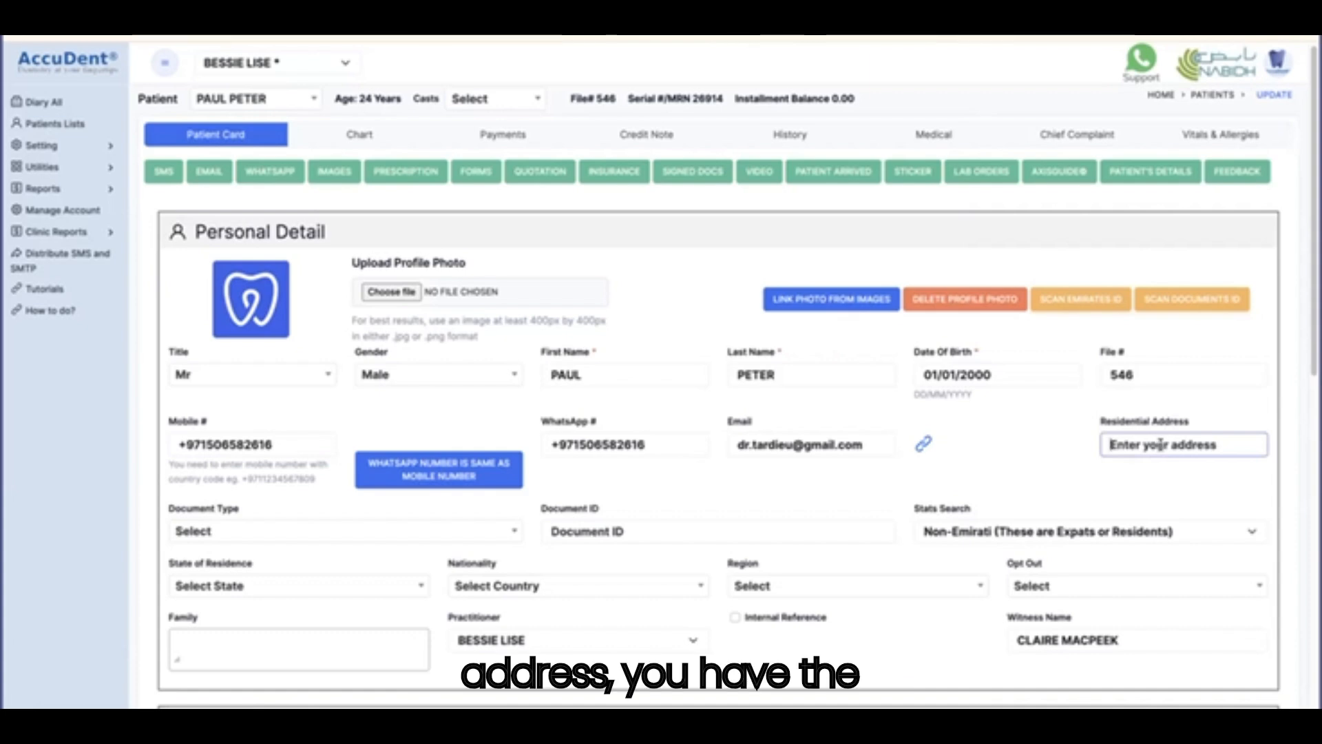
click(238, 534)
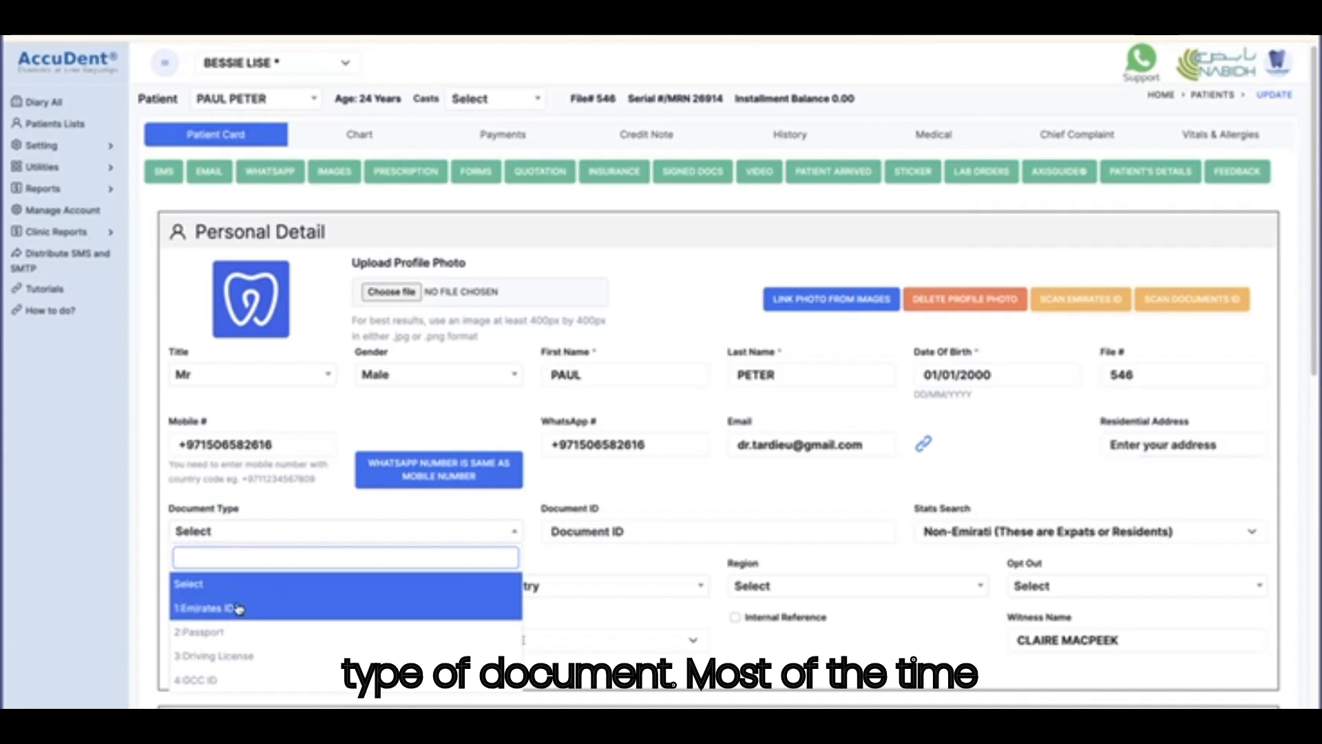
scroll(236, 606, down, 1)
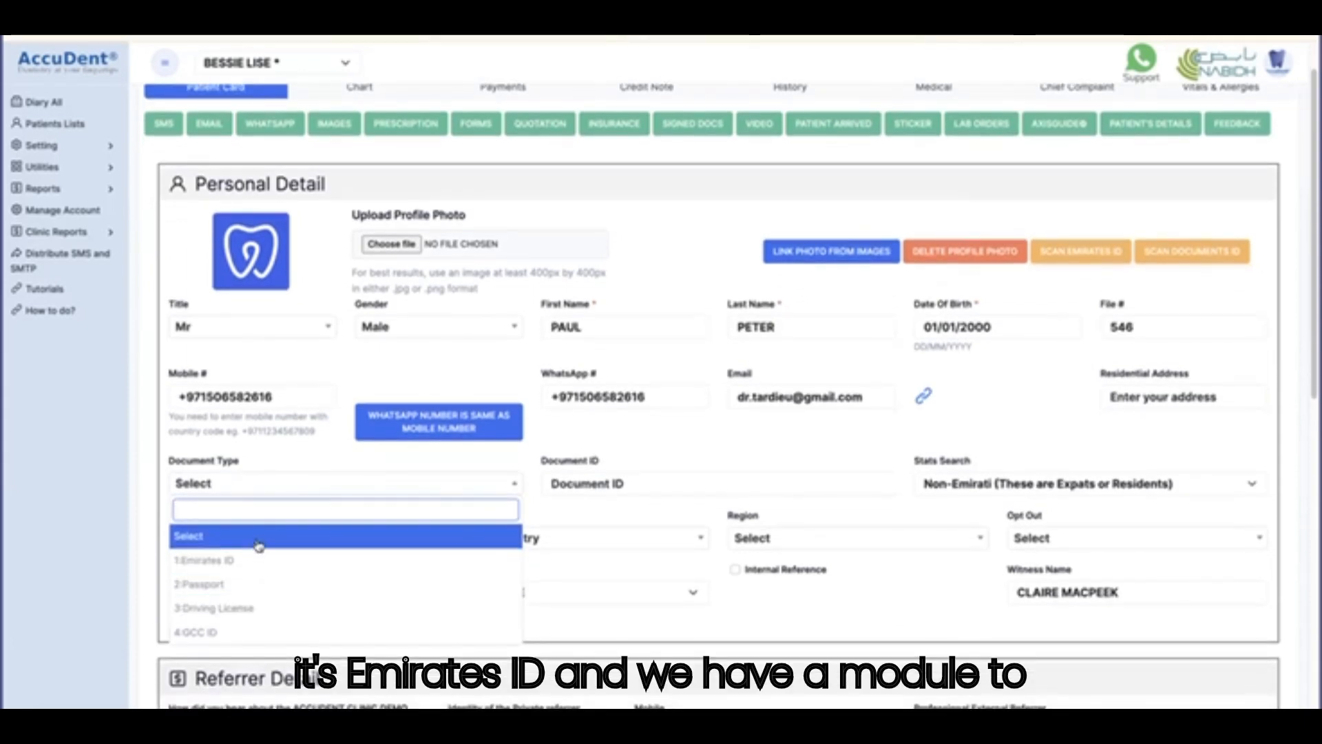
click(220, 608)
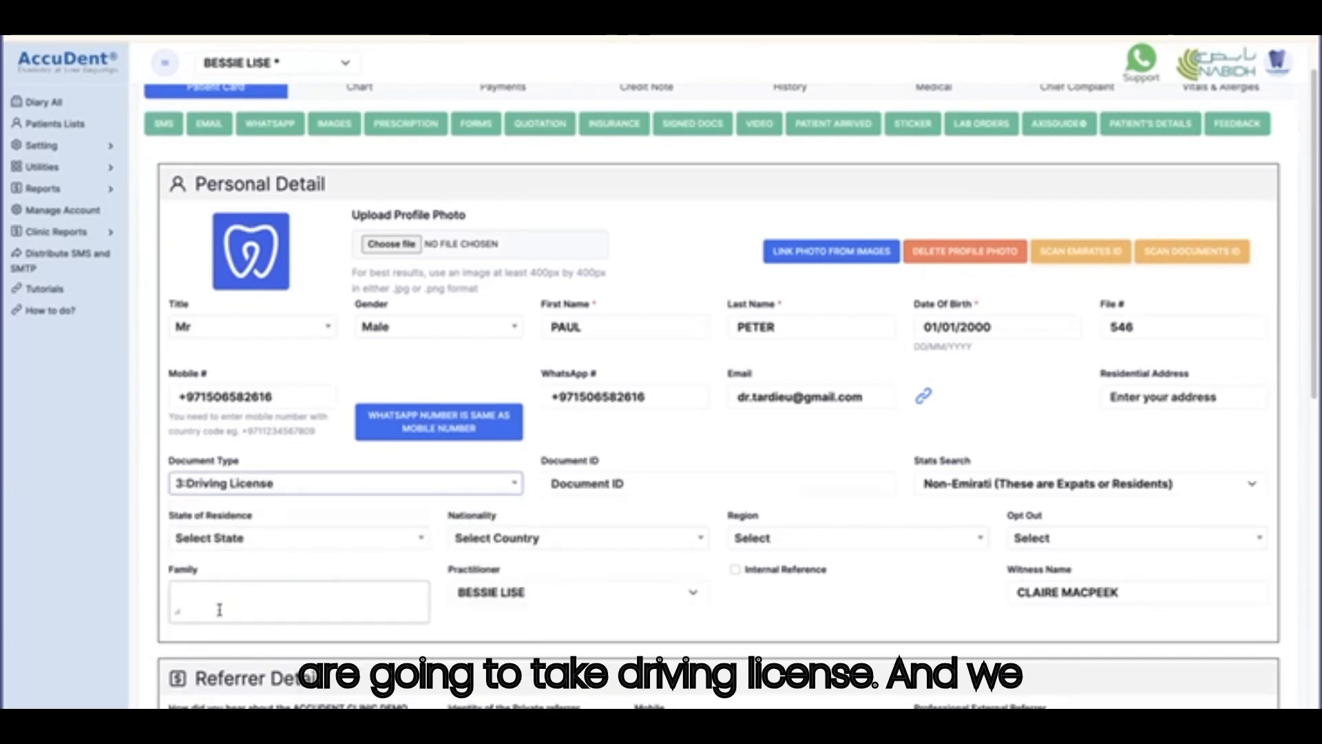
click(653, 483)
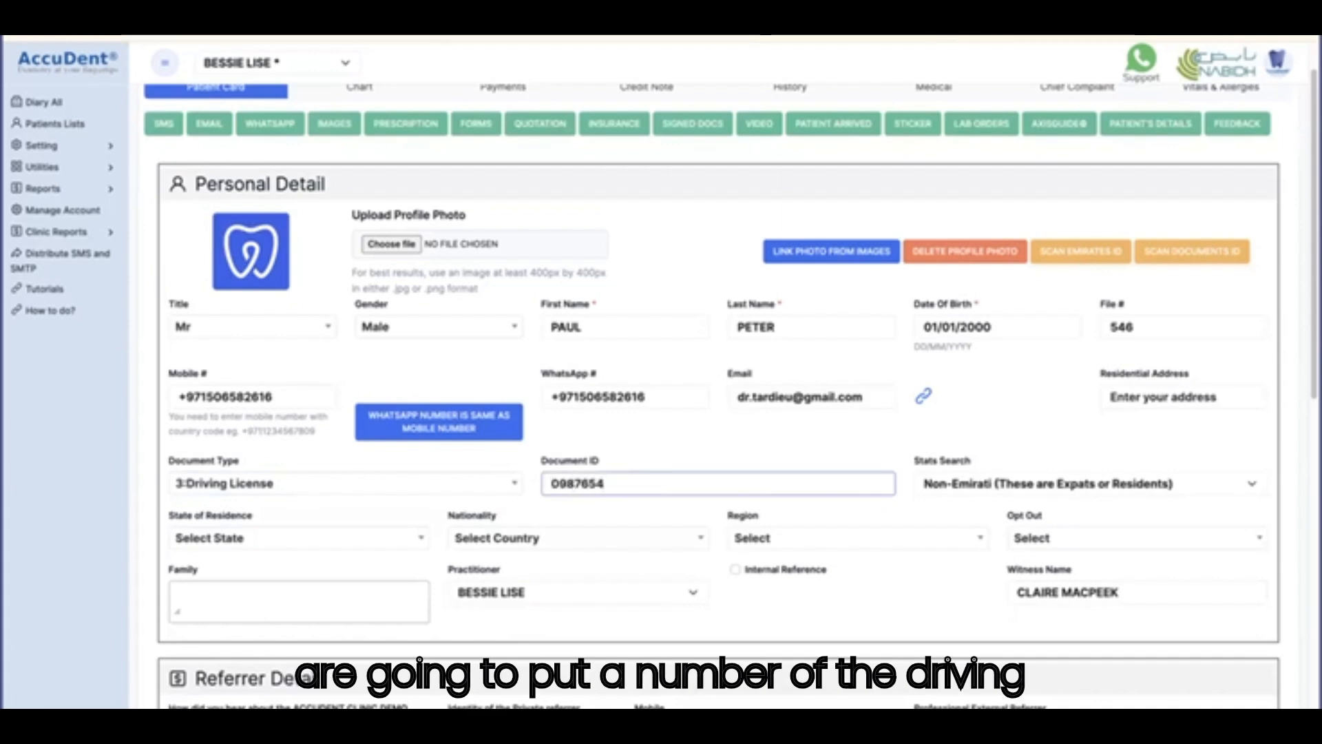
Set state of residence 80161:Dubai, nationality Andorra and region 5:European Countries.
click(315, 546)
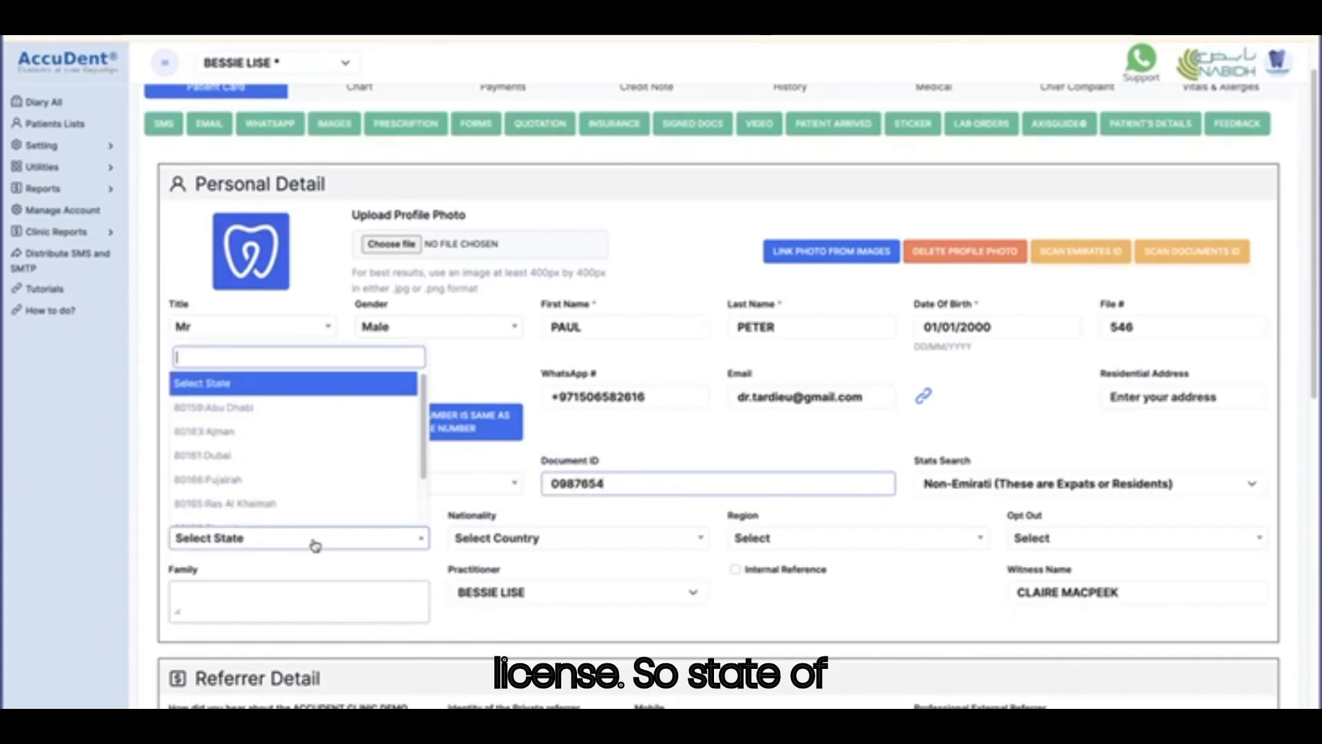
click(219, 458)
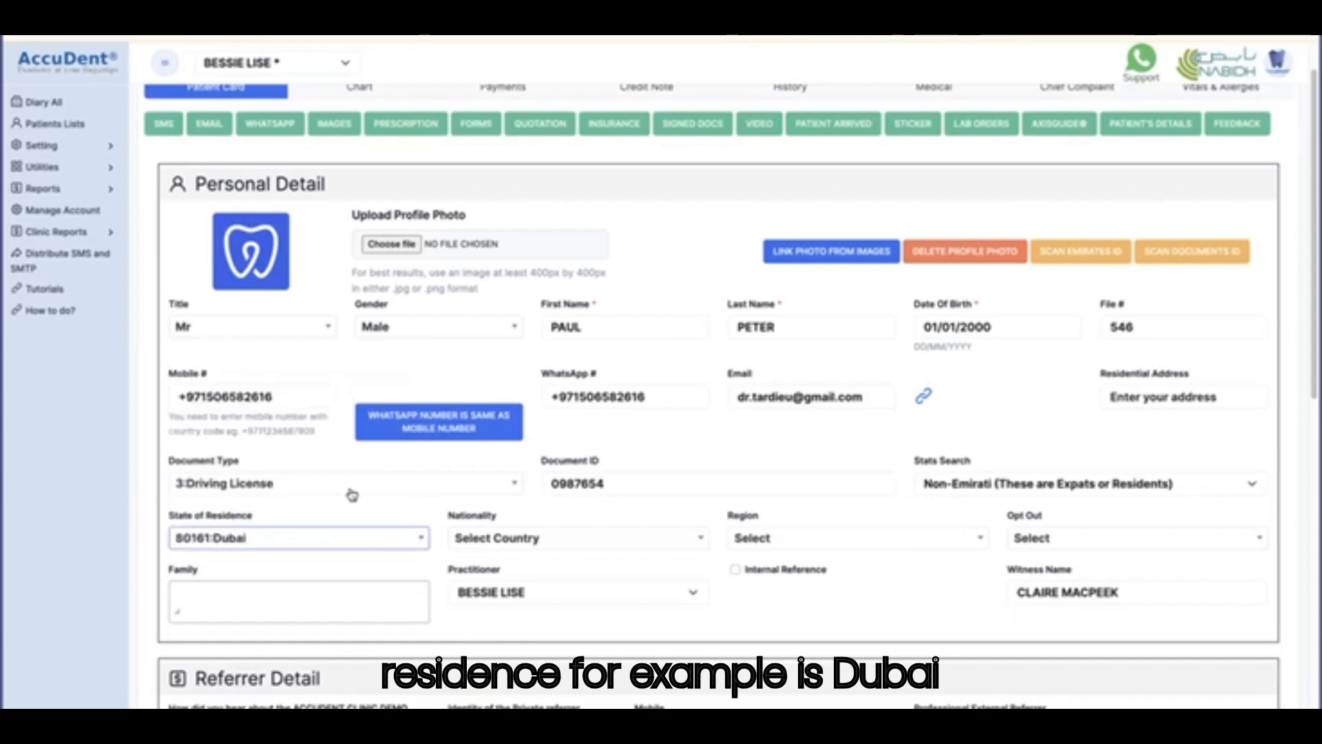
click(576, 541)
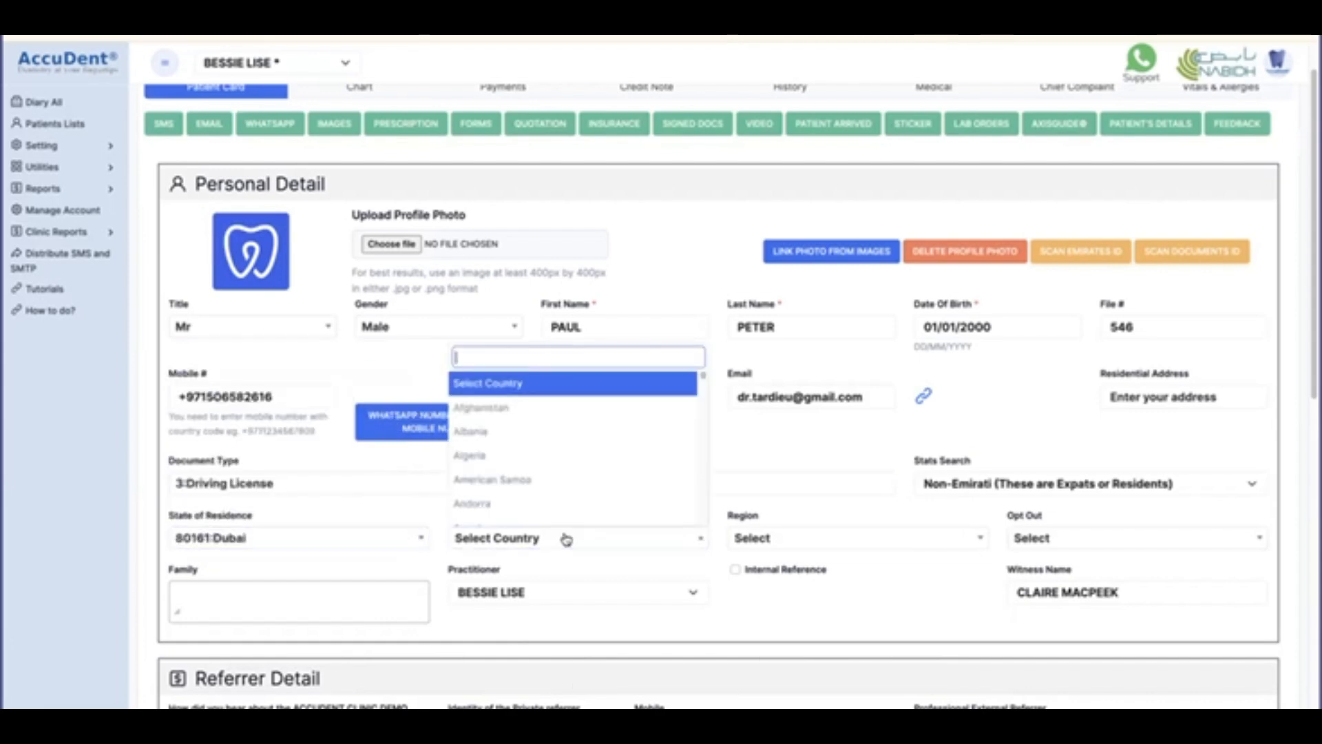
click(491, 506)
click(772, 548)
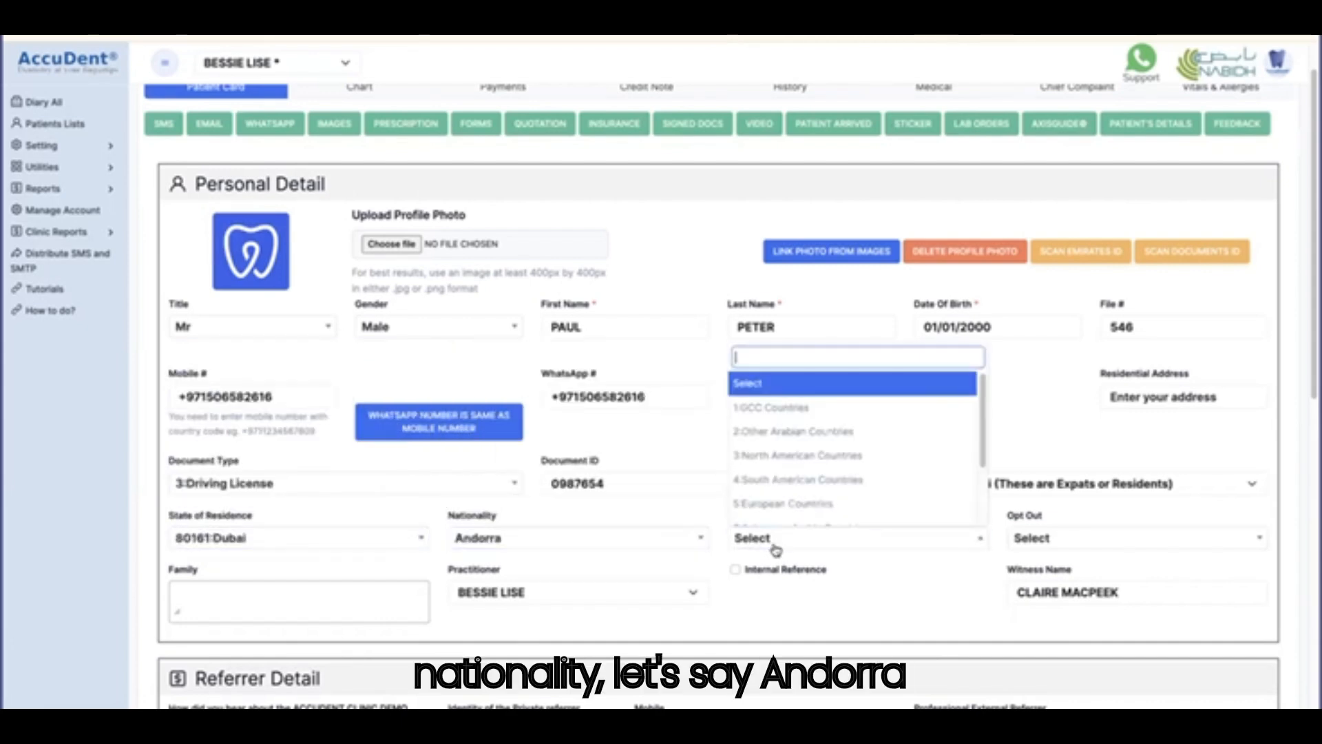
click(785, 506)
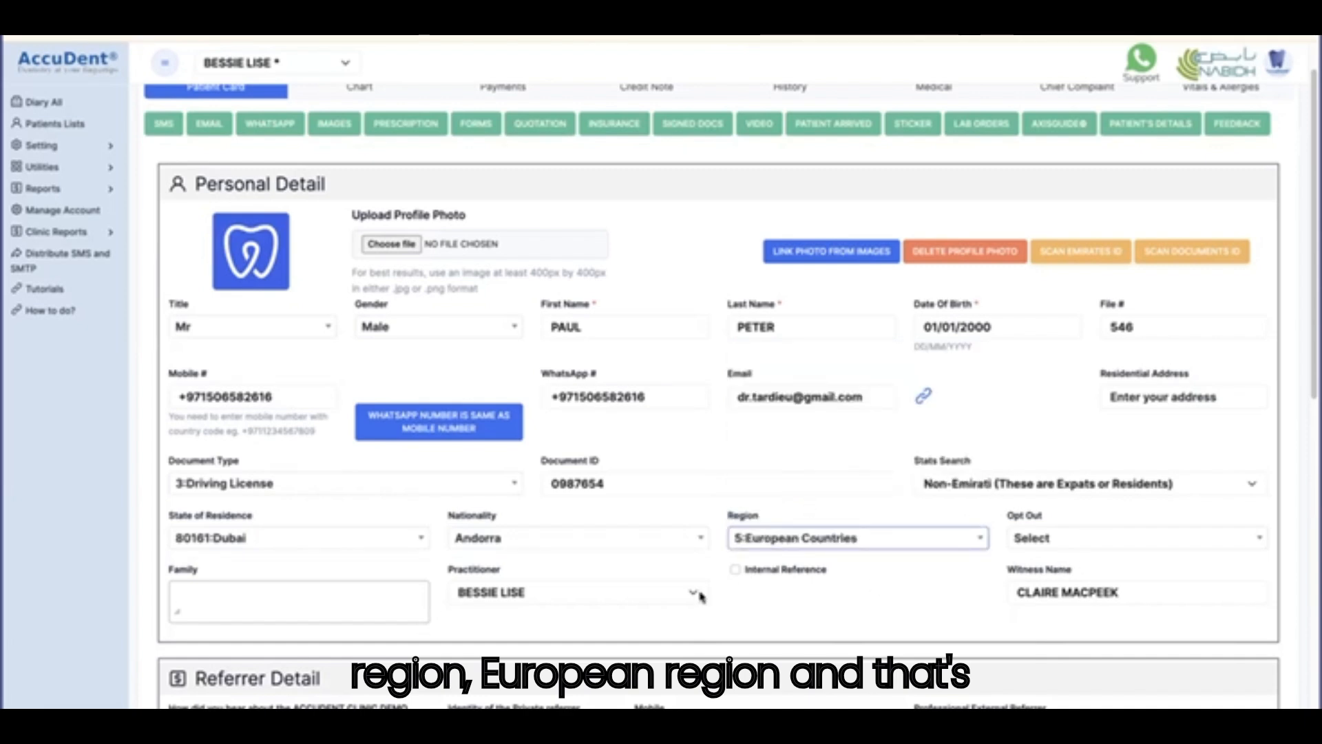
scroll(700, 593, down, 2)
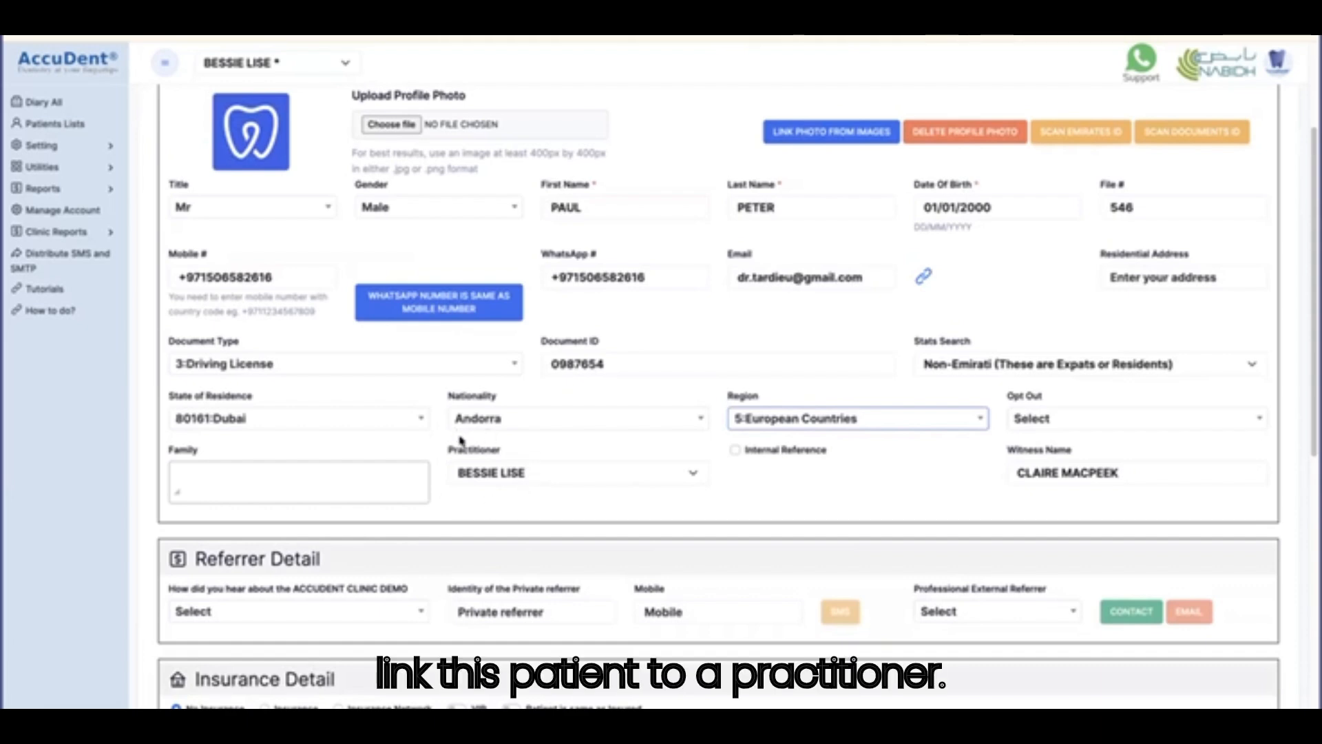
Keep the current practitioner assigned and save the patient card, dismissing the confirmation.
click(487, 475)
click(486, 475)
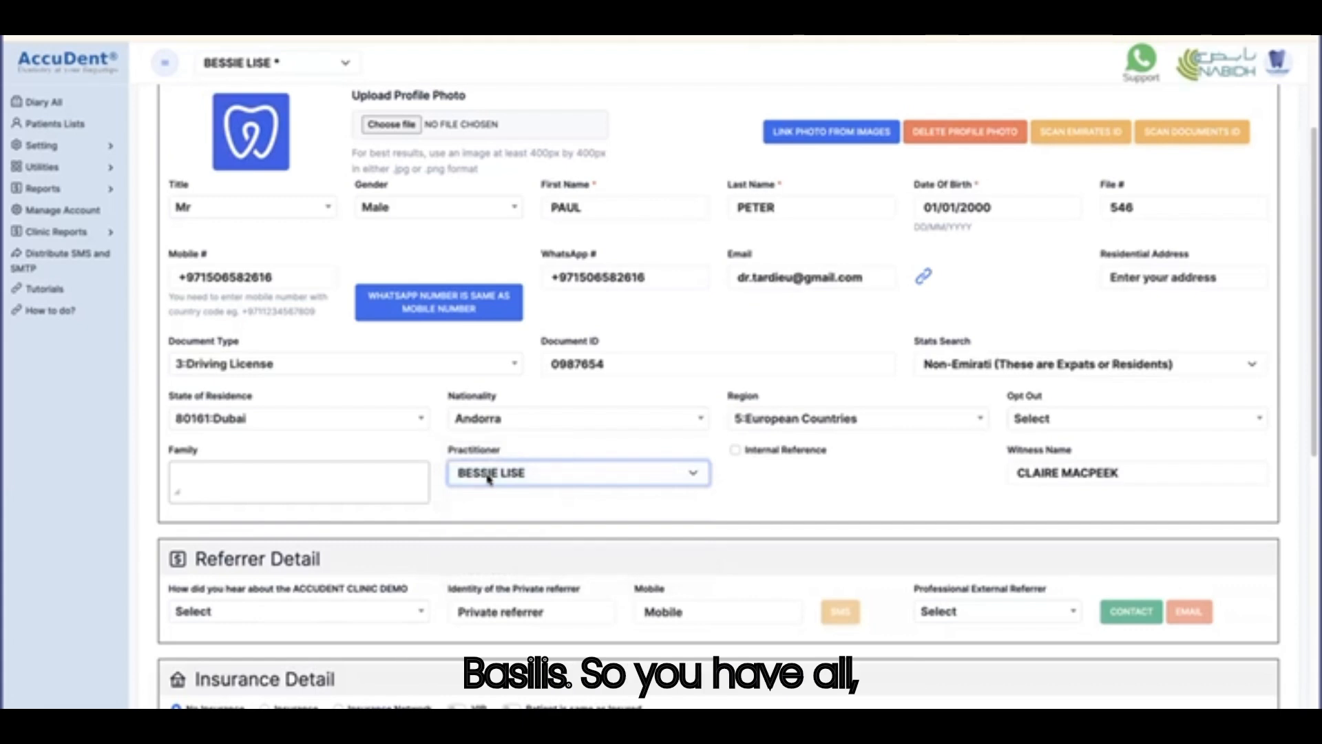
scroll(487, 478, down, 2)
scroll(487, 479, up, 3)
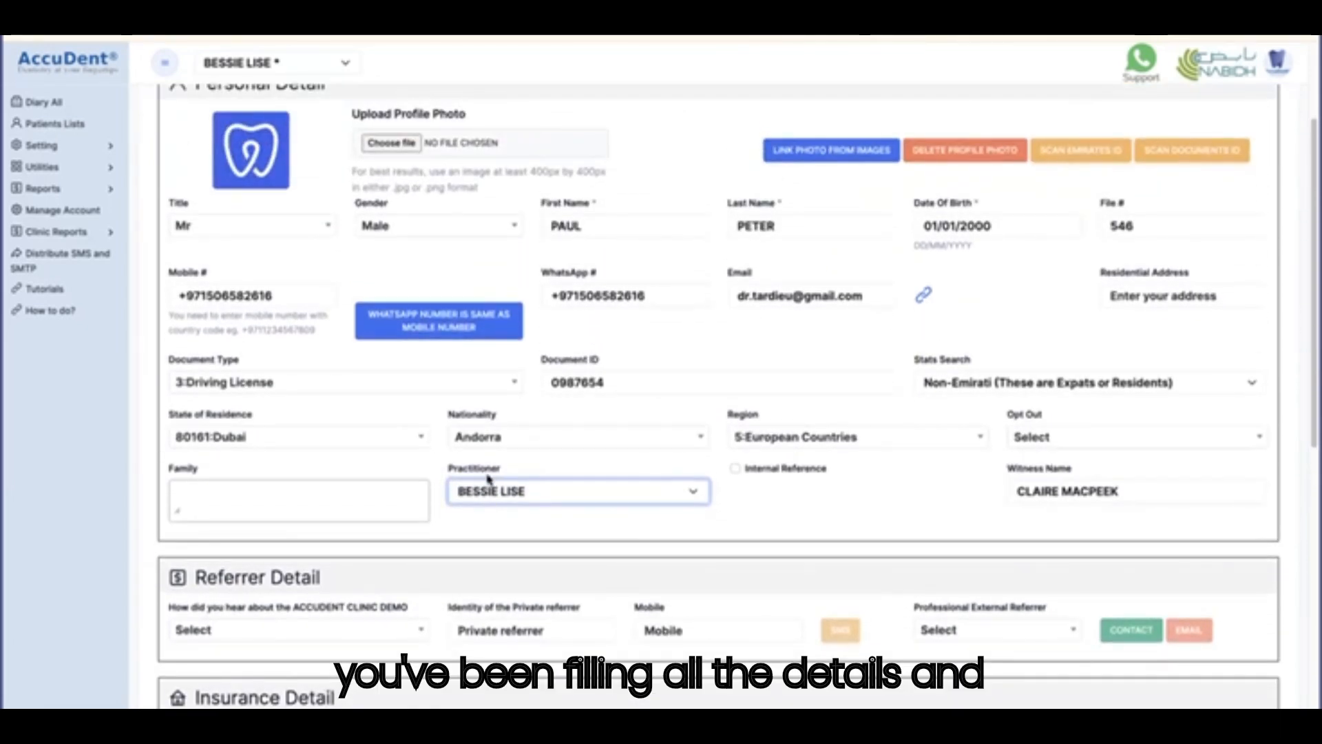
scroll(487, 479, up, 2)
scroll(487, 479, down, 10)
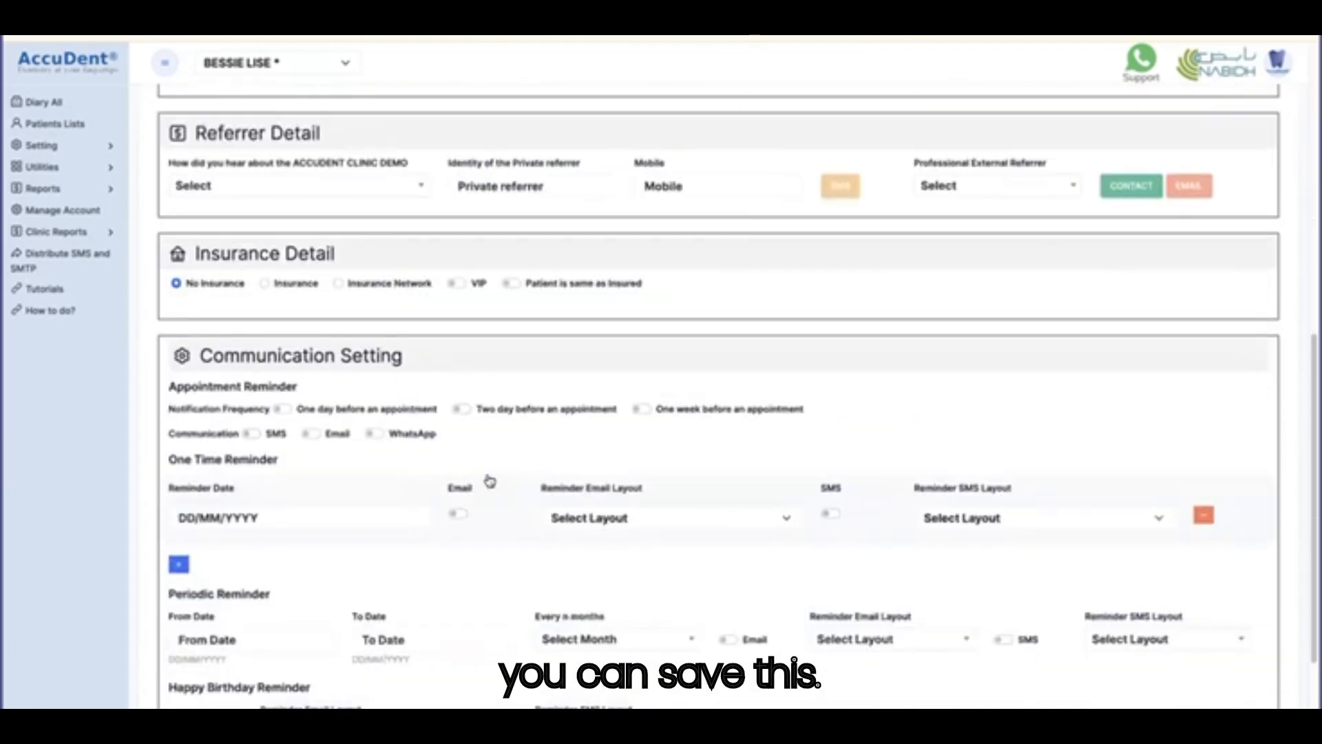
click(183, 649)
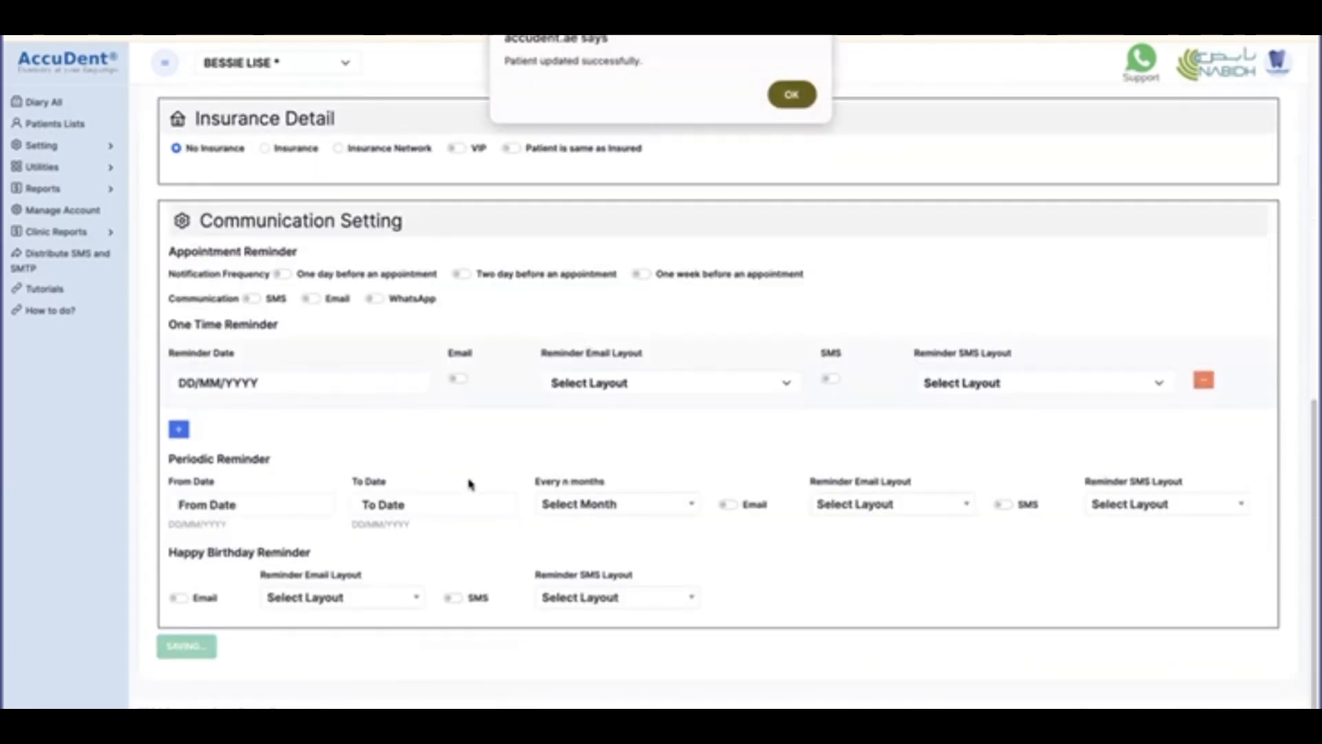
click(793, 92)
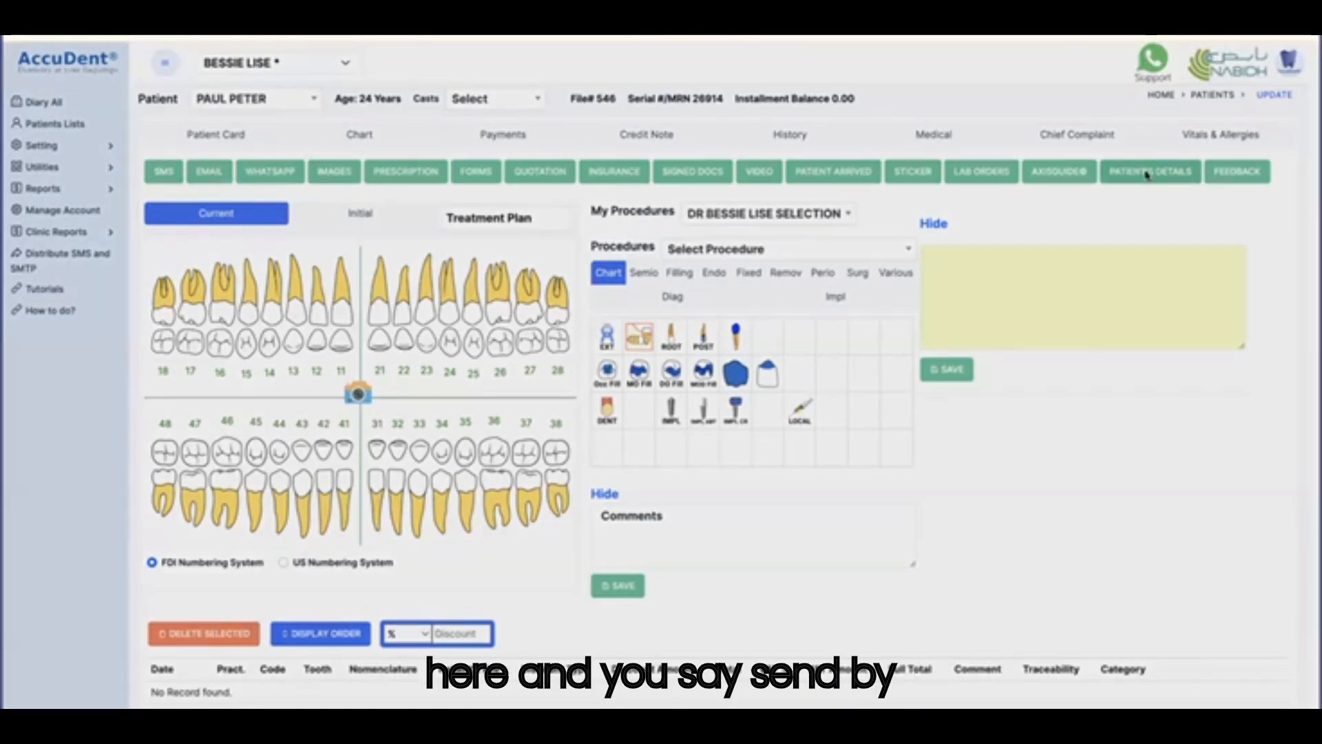
E-mail the patient a link to update their own details, then switch to the mail app.
click(1147, 175)
click(782, 173)
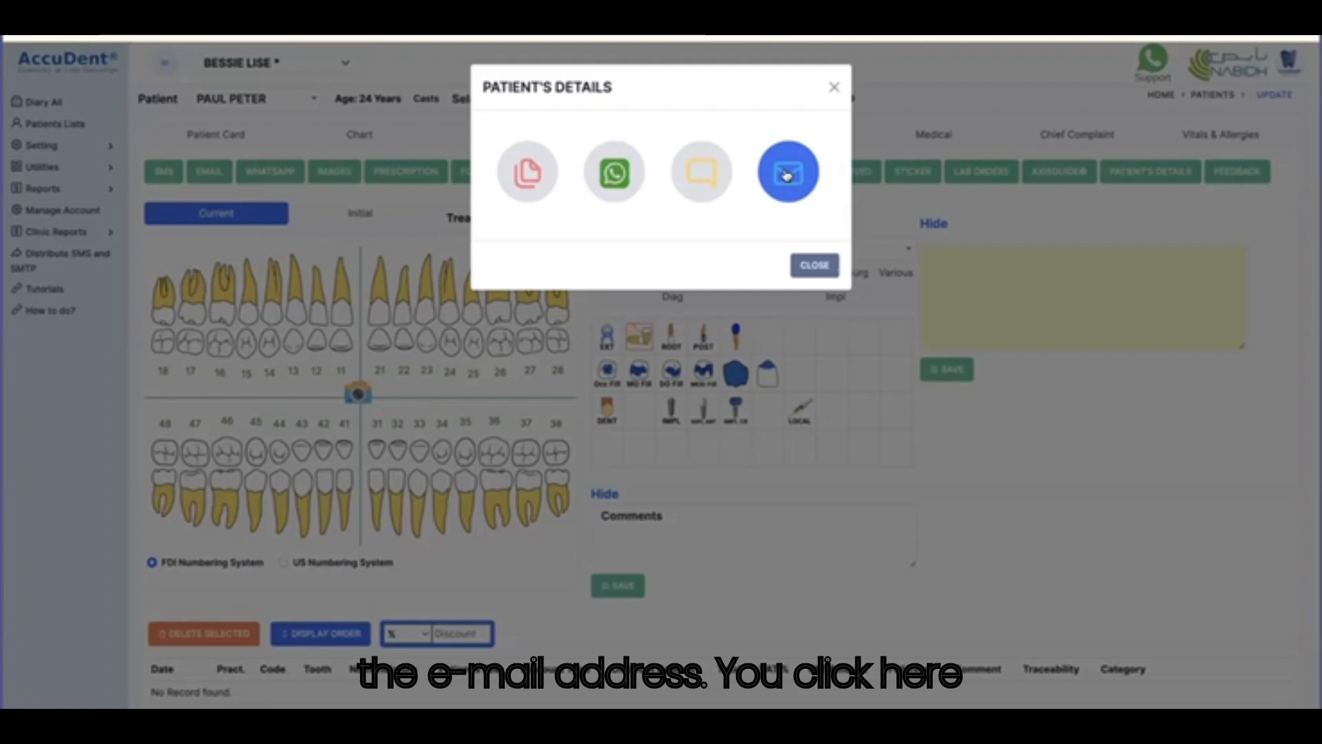
click(788, 175)
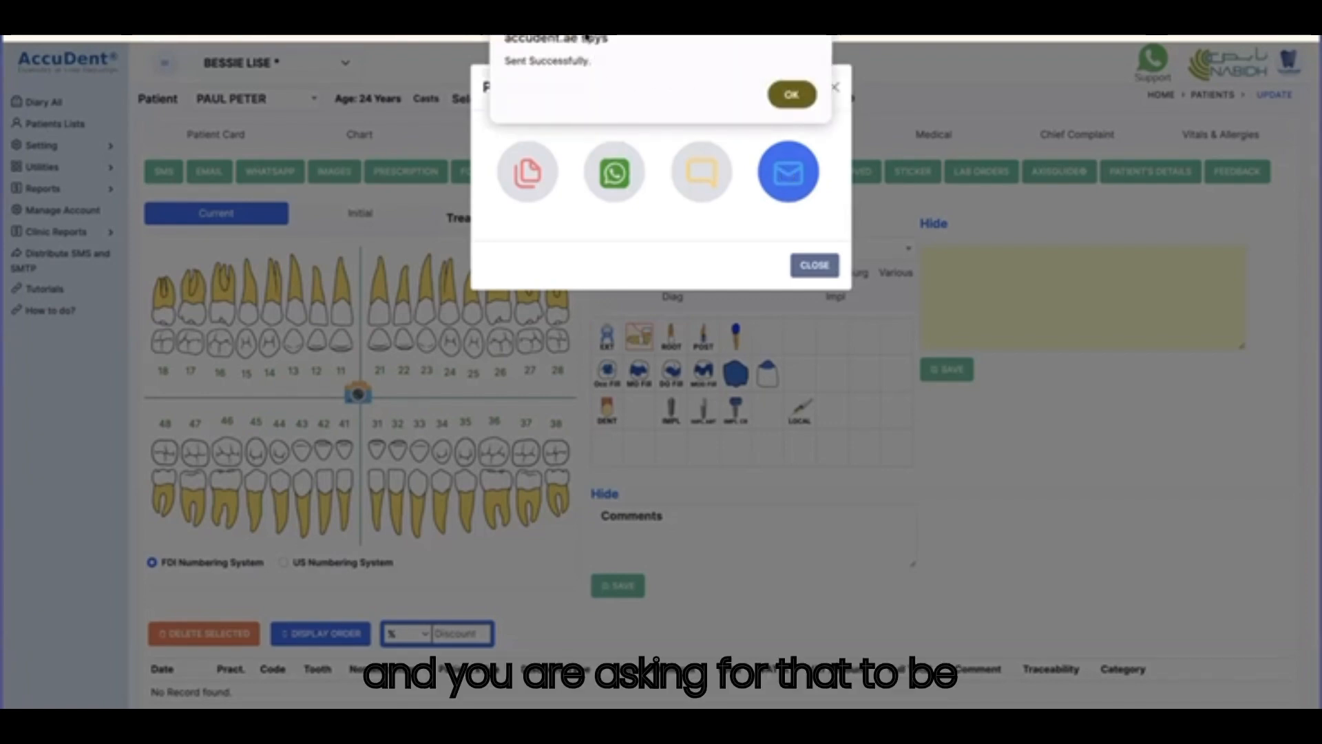
click(801, 93)
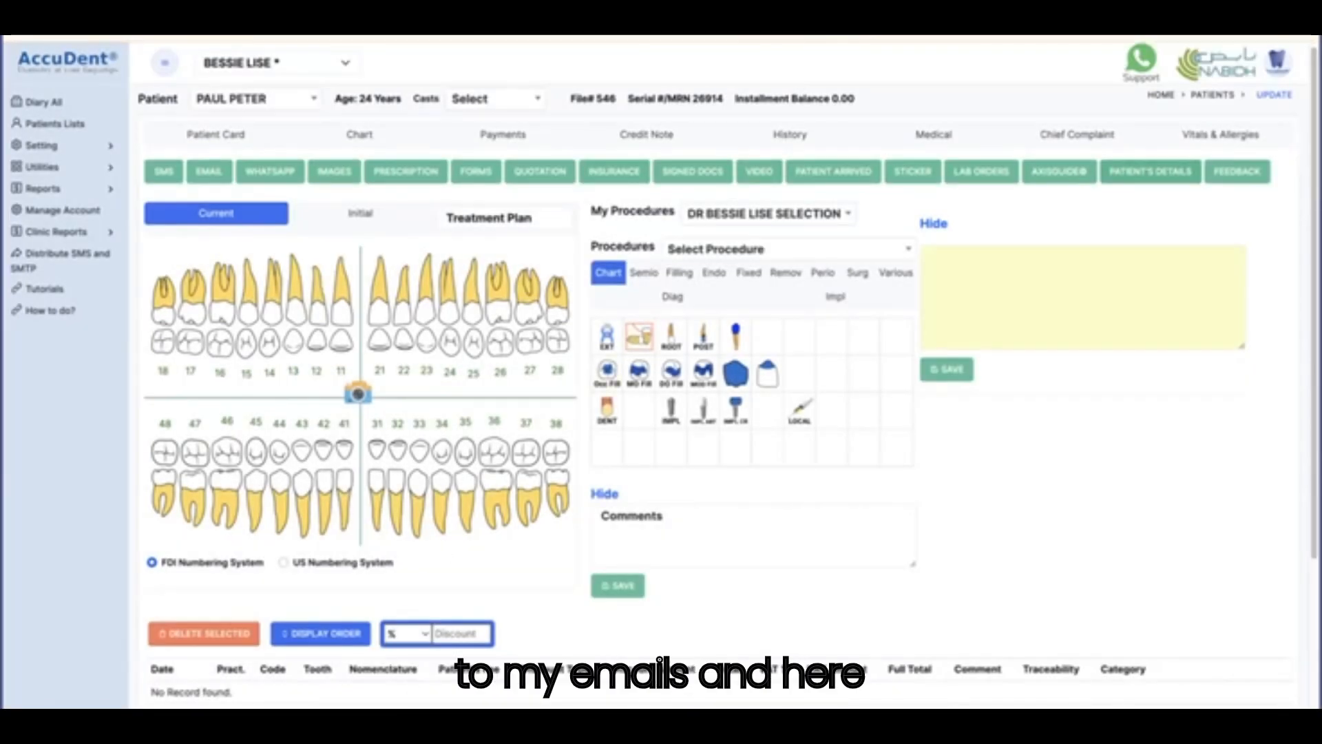
key(super+Tab)
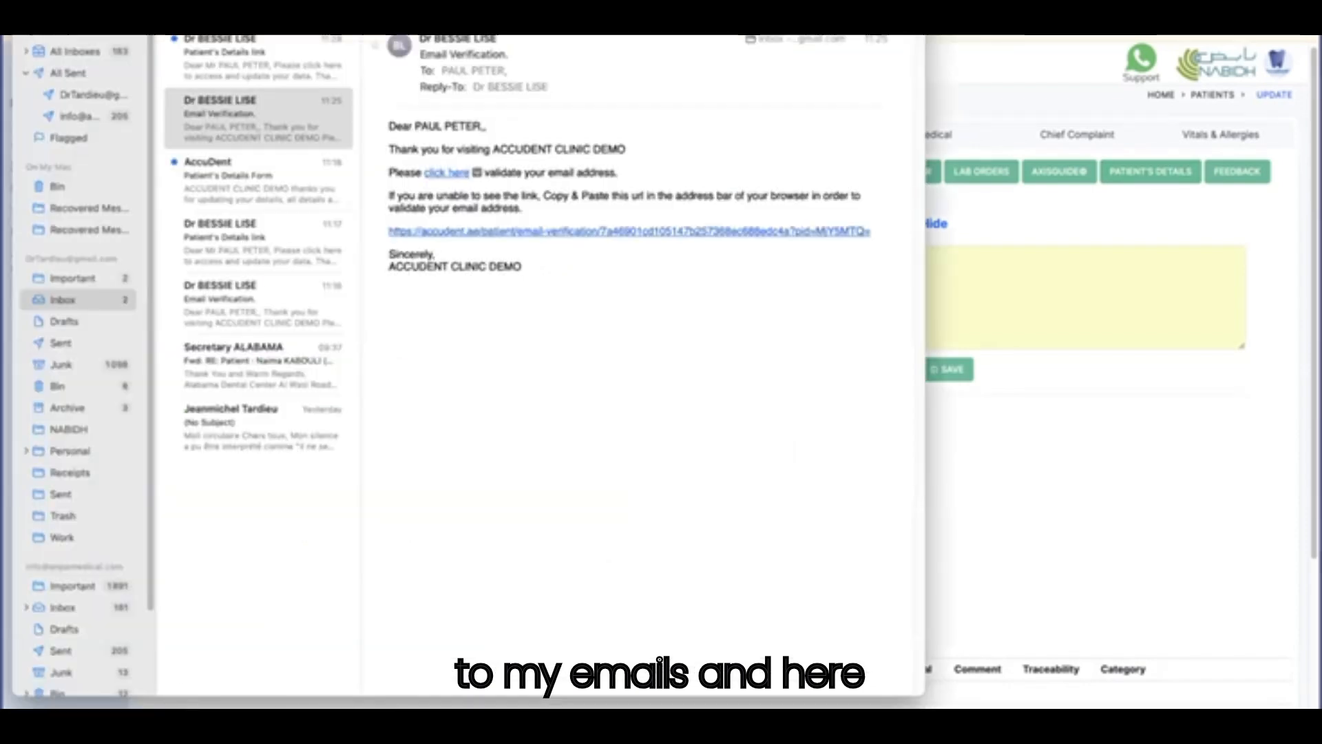
Open the newest Patient's Details message and follow its 'click here to access and update your data' link.
click(237, 58)
click(238, 58)
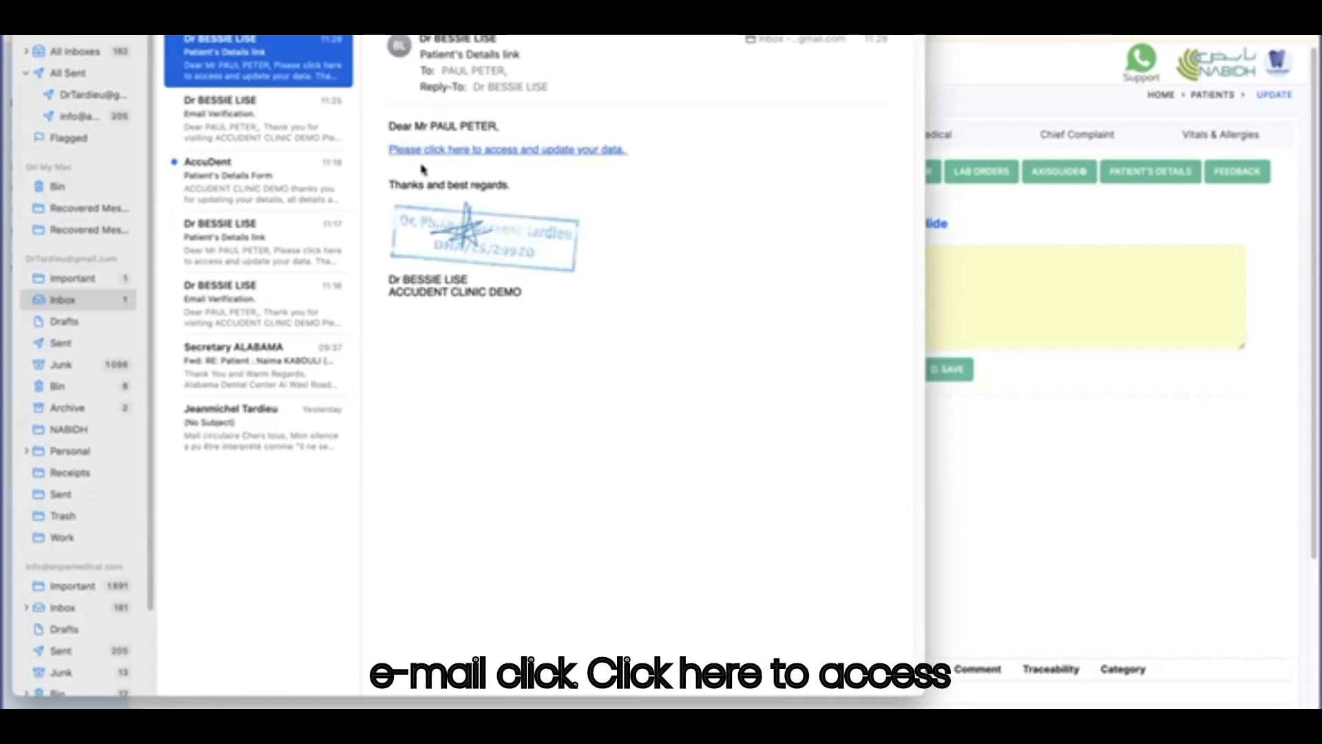
click(527, 158)
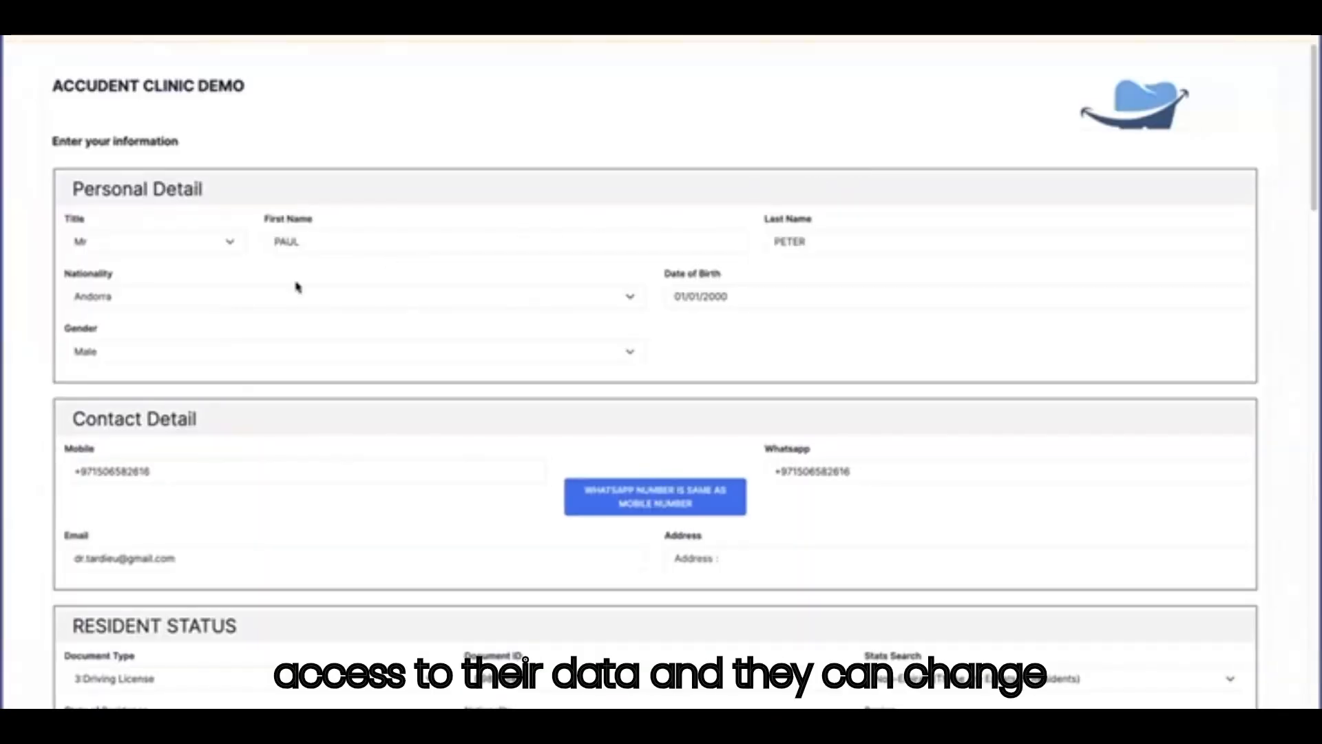
scroll(221, 293, down, 1)
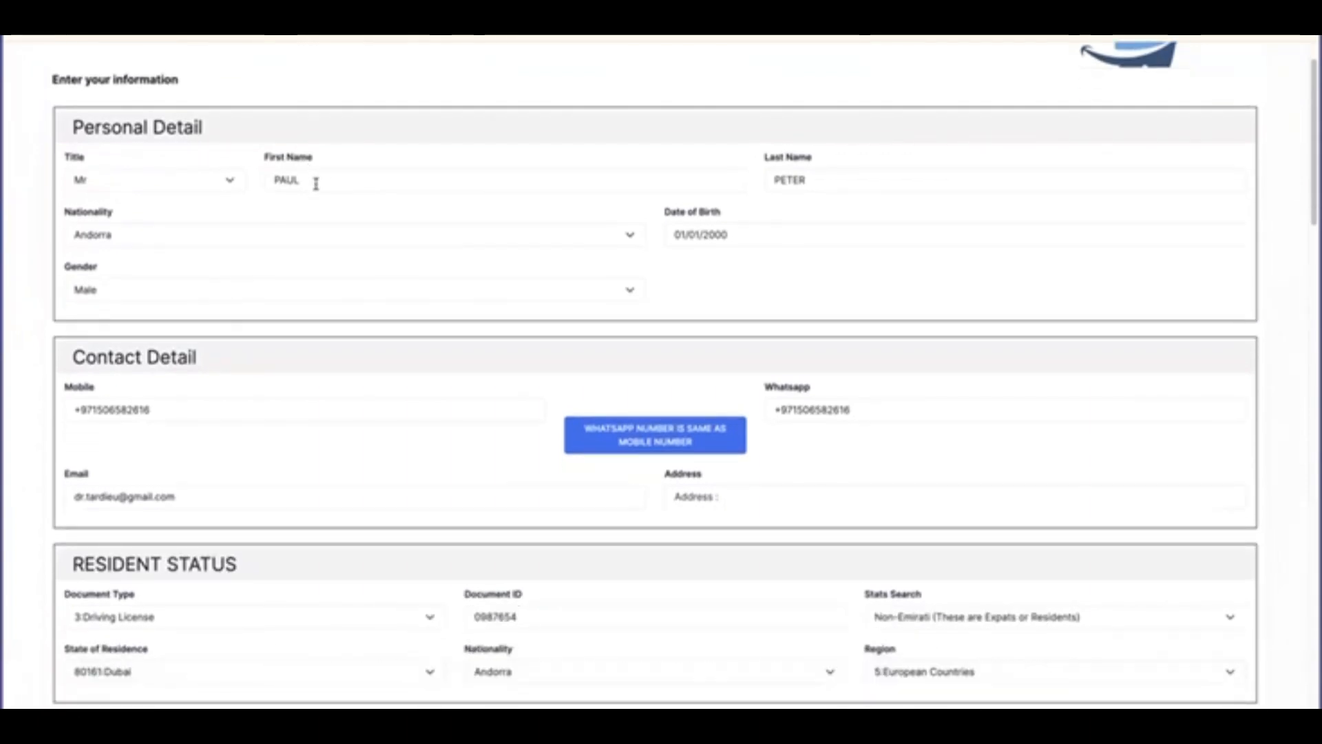
click(821, 182)
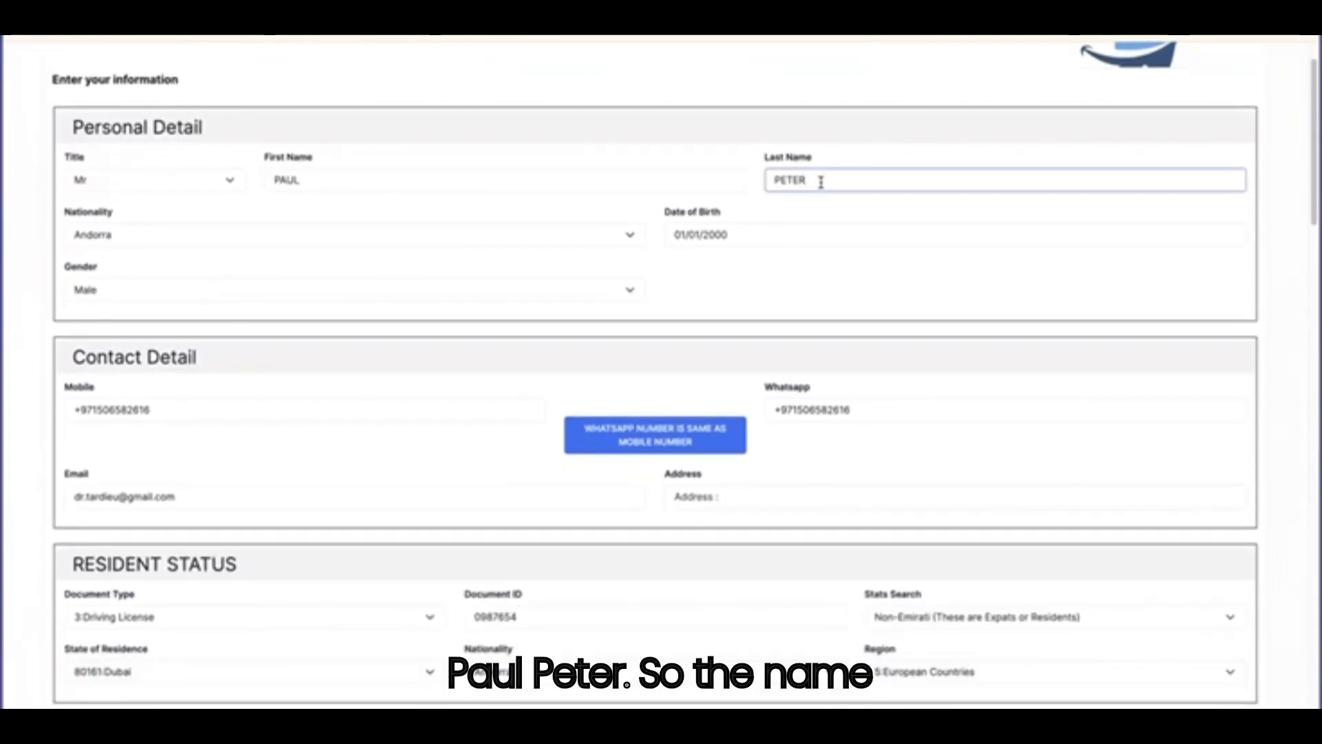
text(SON)
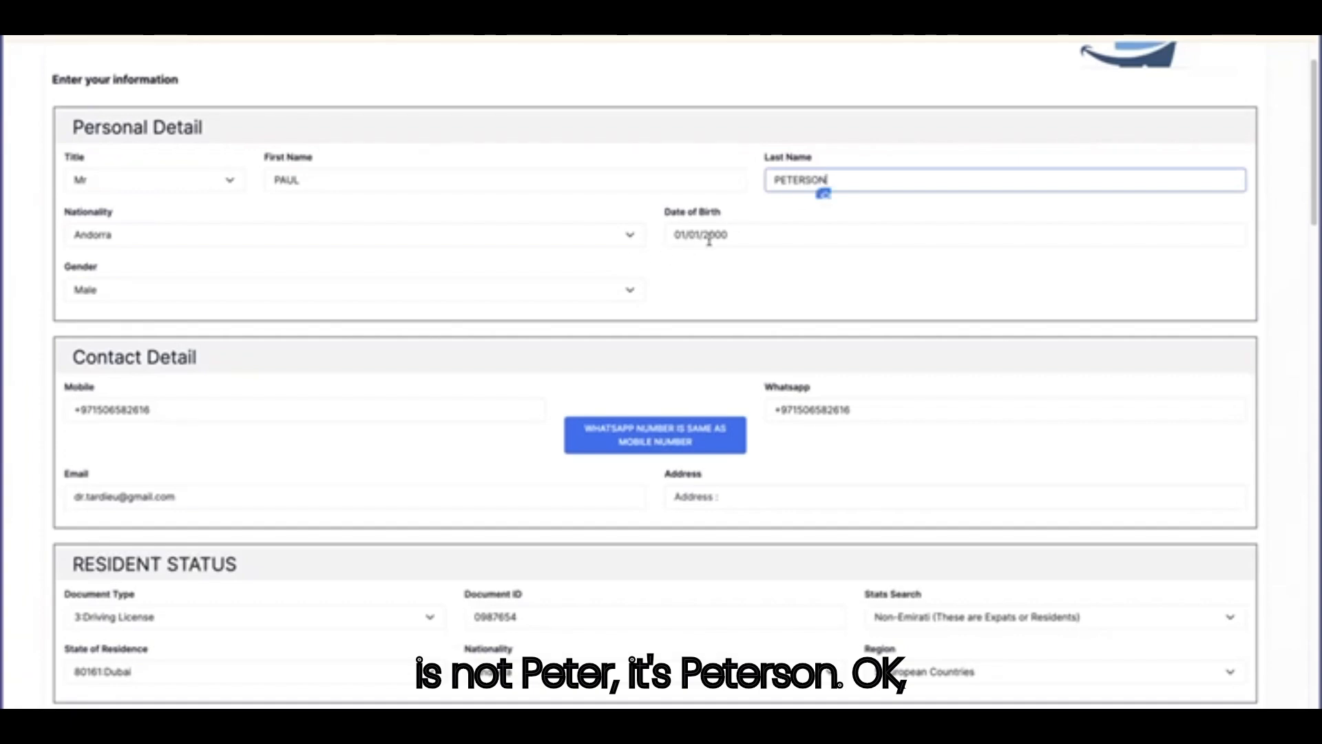
drag(710, 235, 667, 235)
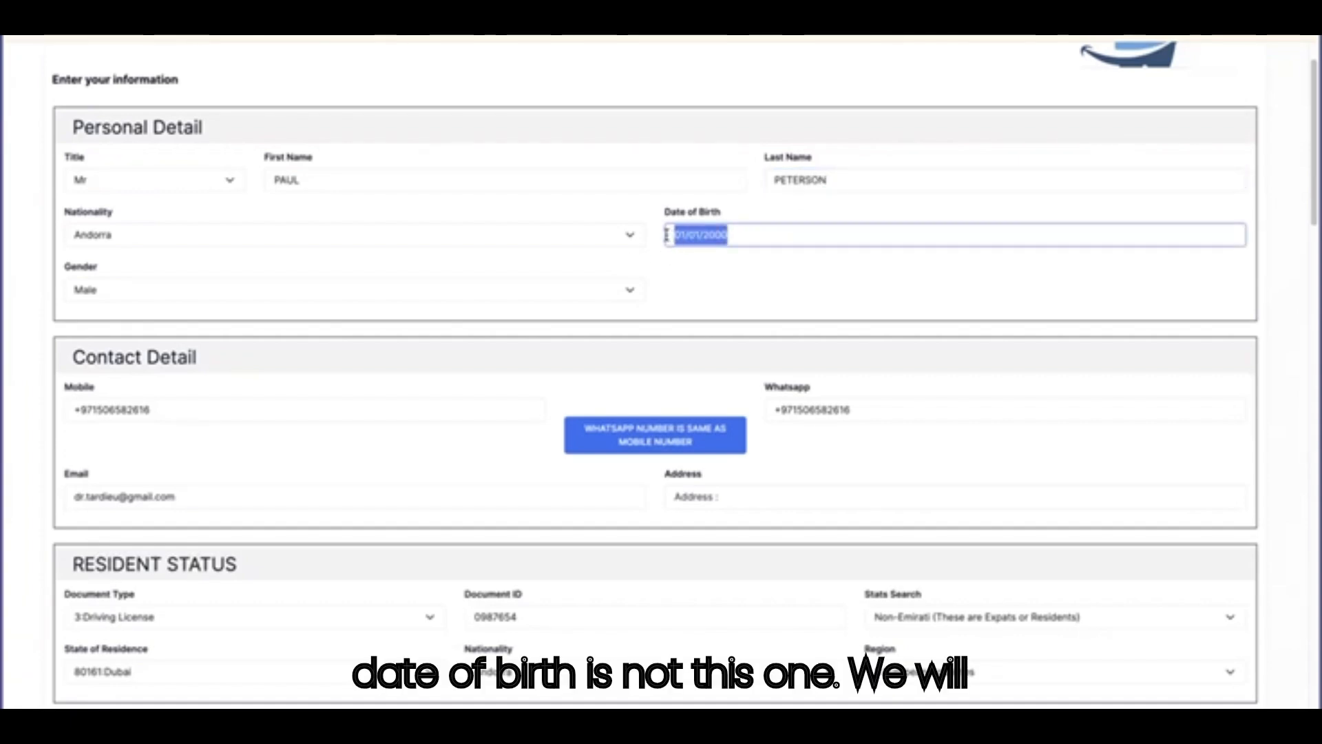
text(21/04)
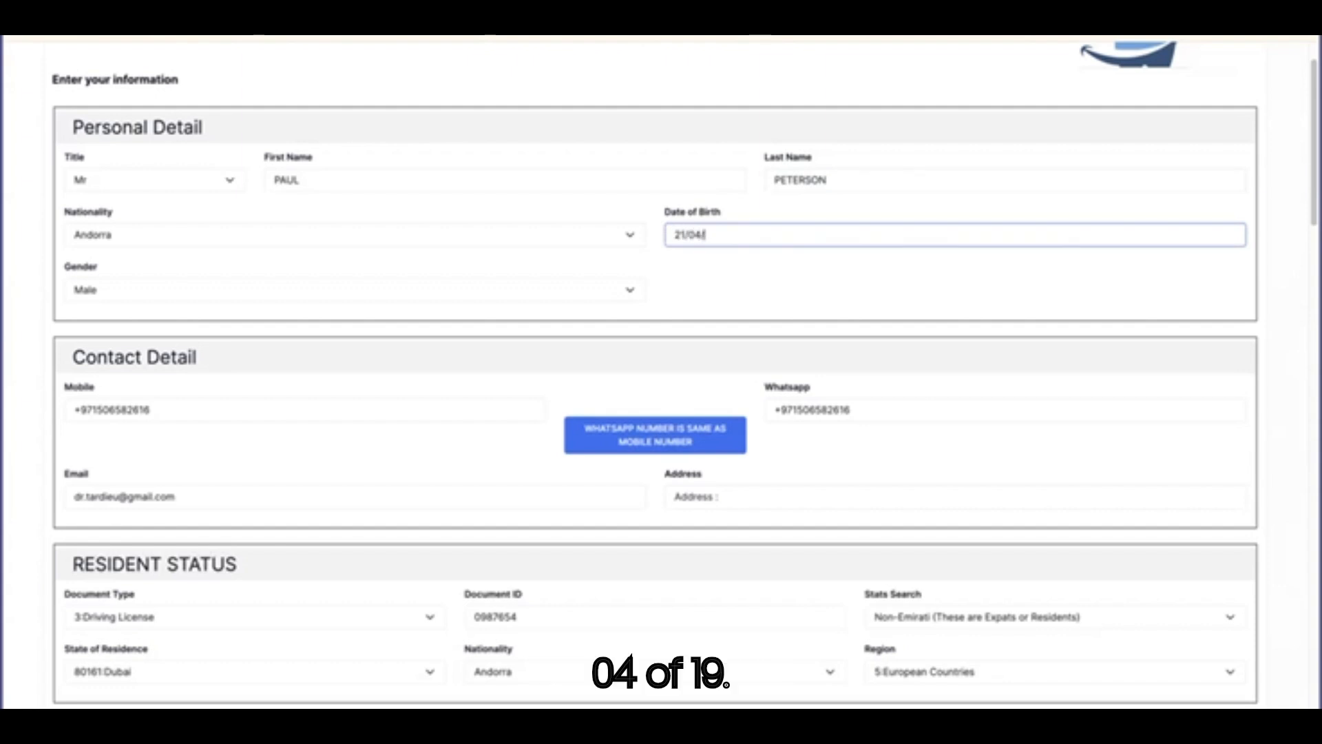
text(/1998)
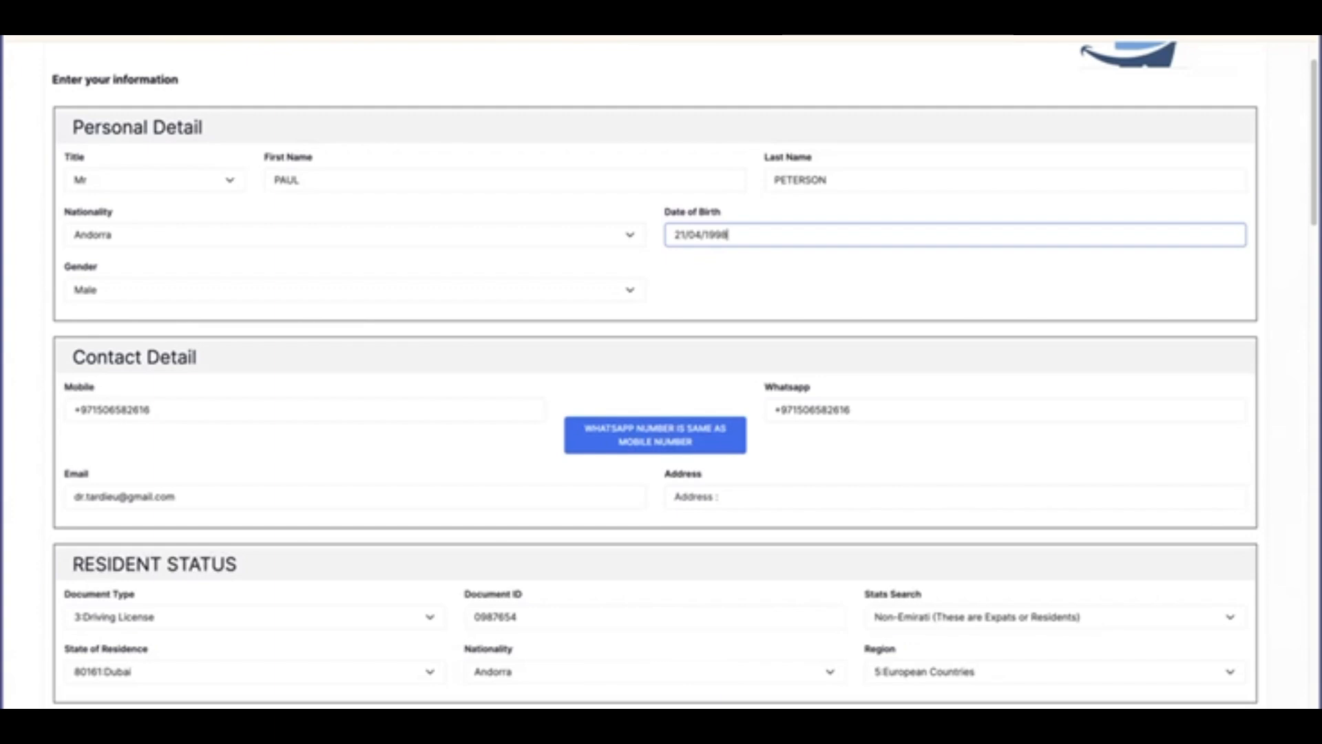
text(7)
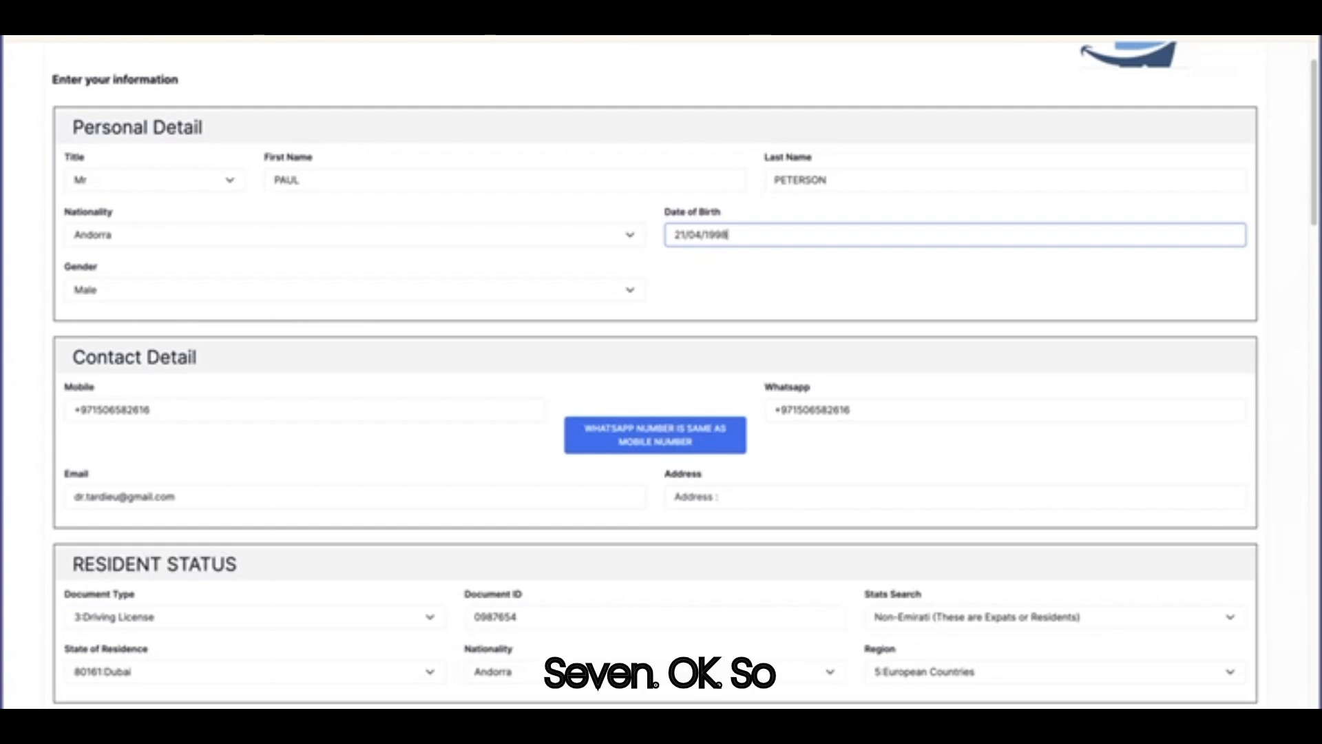
Enter the patient's home address in the Address field.
scroll(453, 305, down, 2)
click(441, 304)
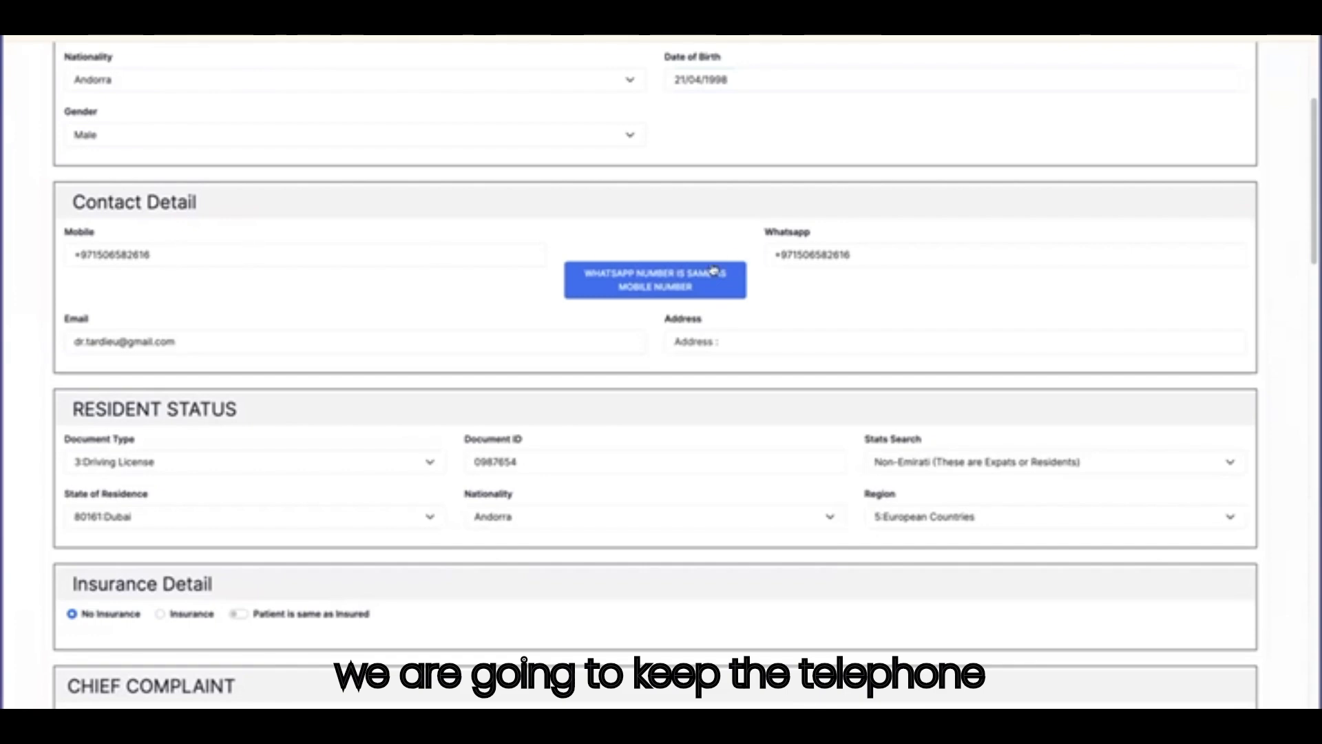
scroll(357, 330, down, 1)
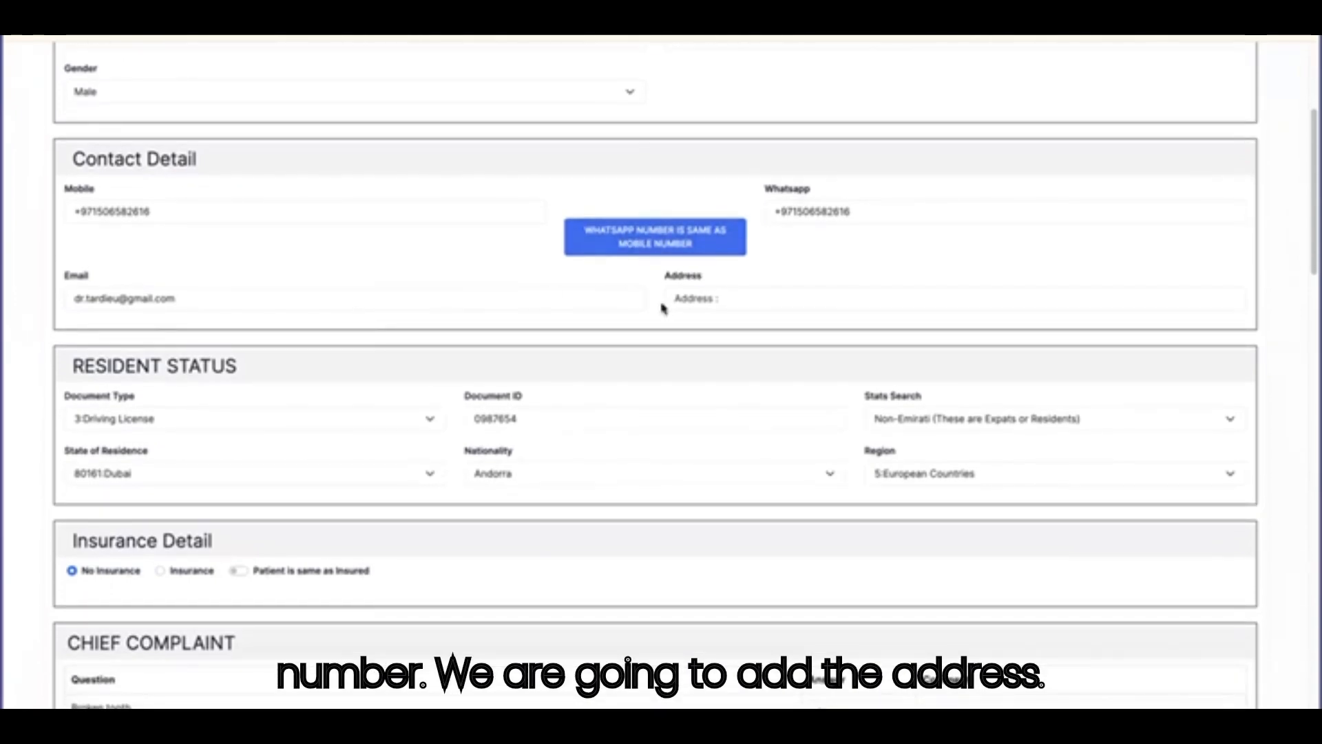
click(726, 301)
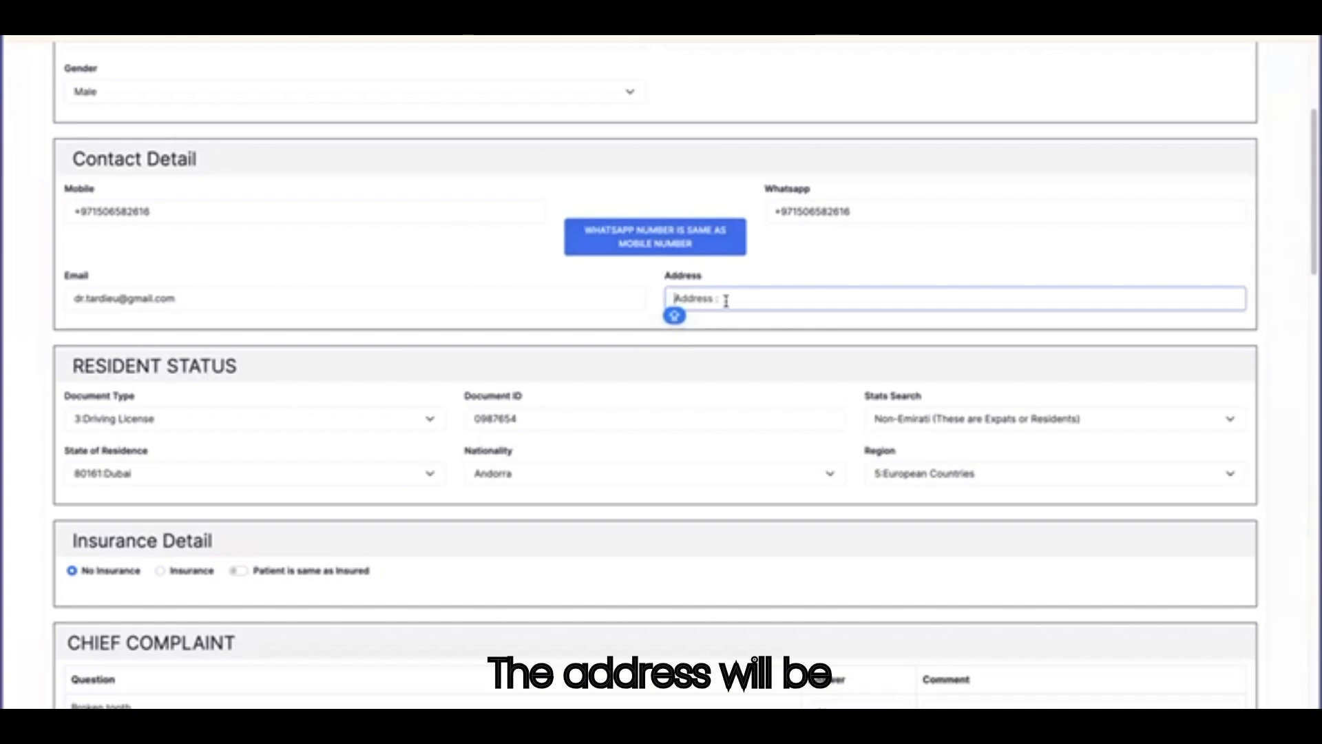
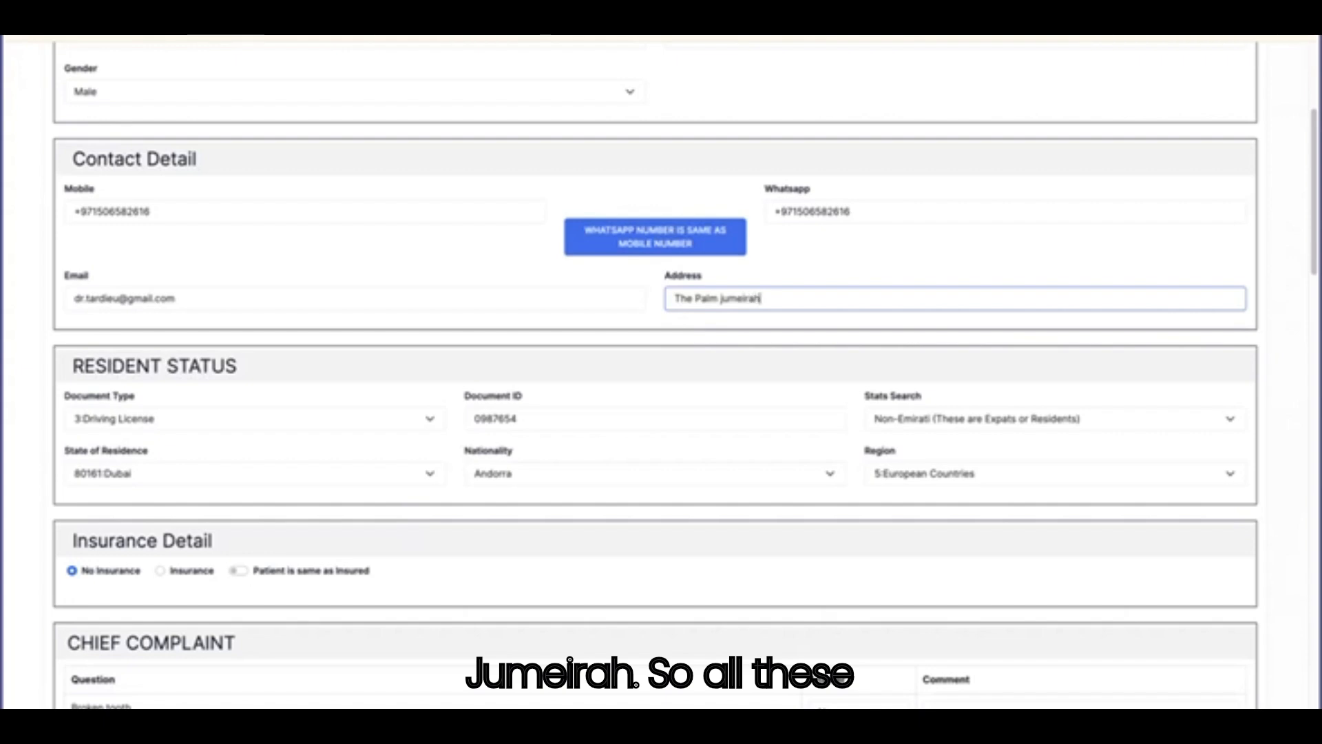
Answer Broken tooth as Yes in the Chief Complaint table with the comment 'upper front'.
scroll(632, 401, down, 3)
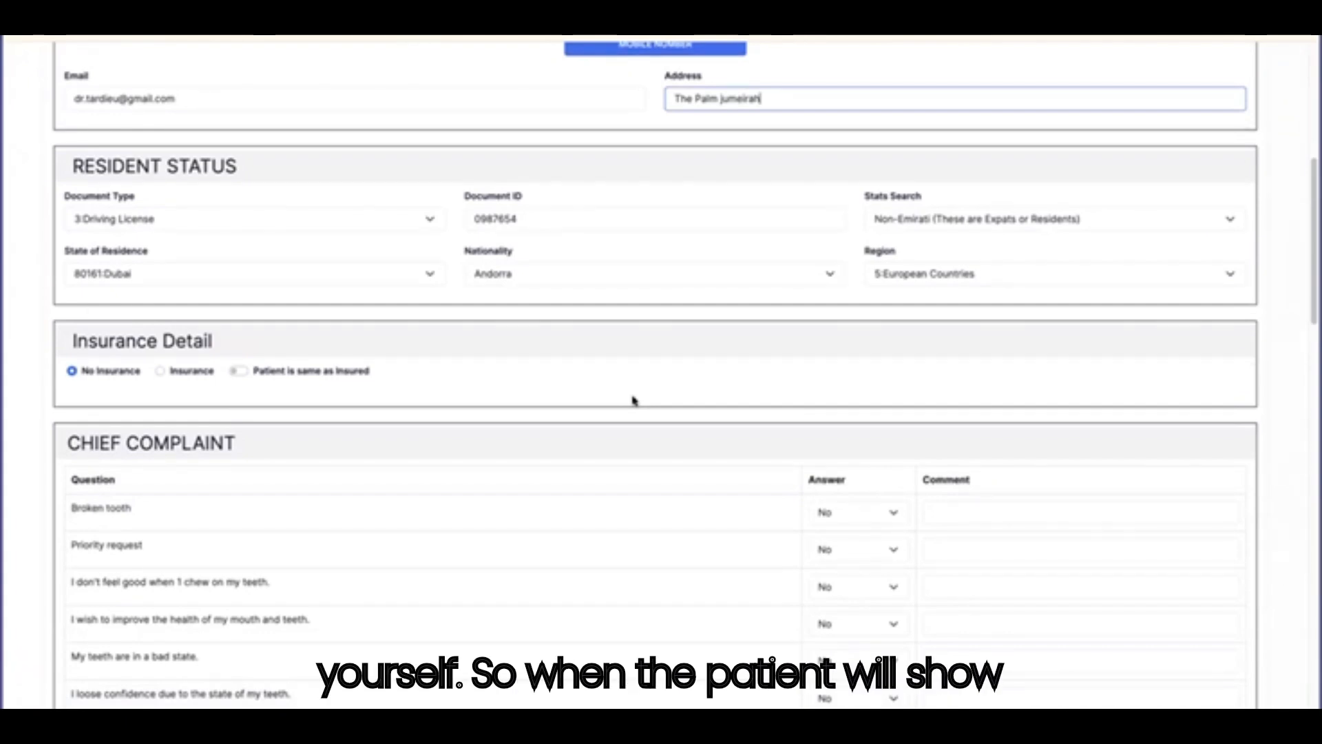
scroll(634, 401, down, 5)
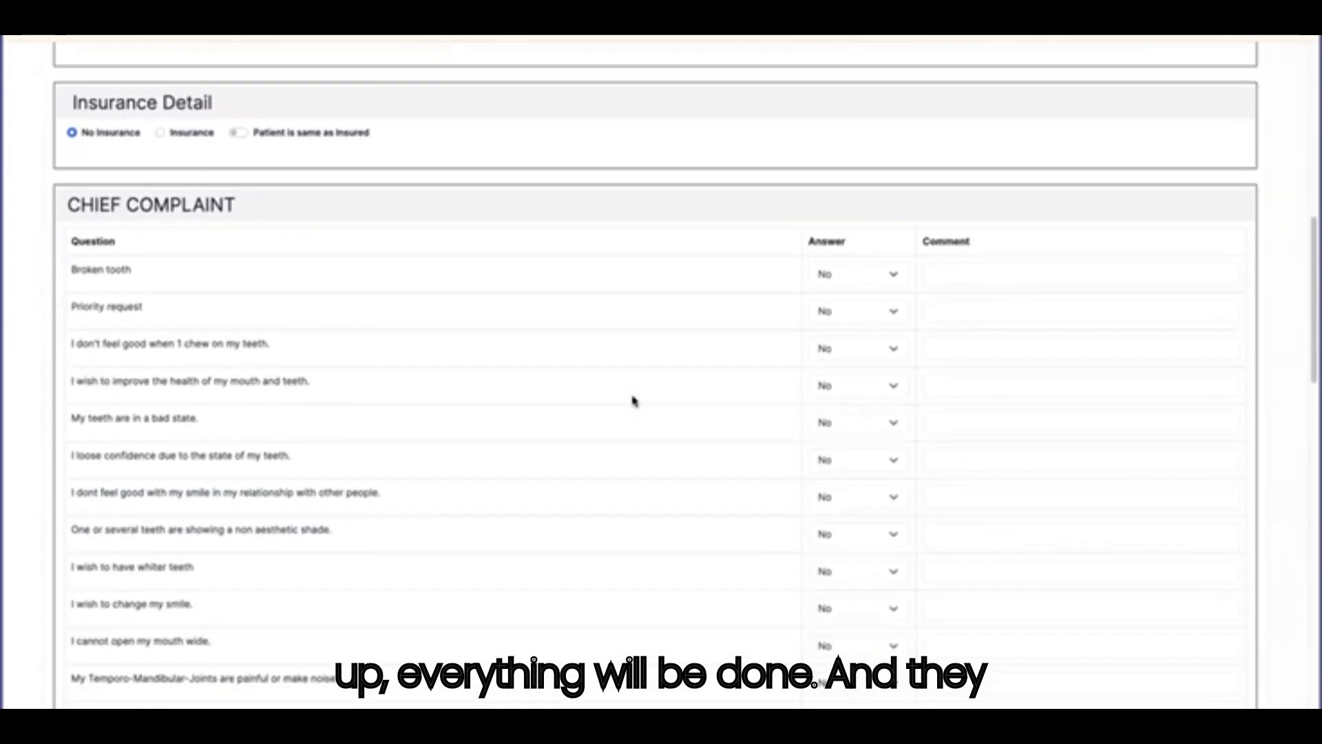
scroll(231, 286, down, 2)
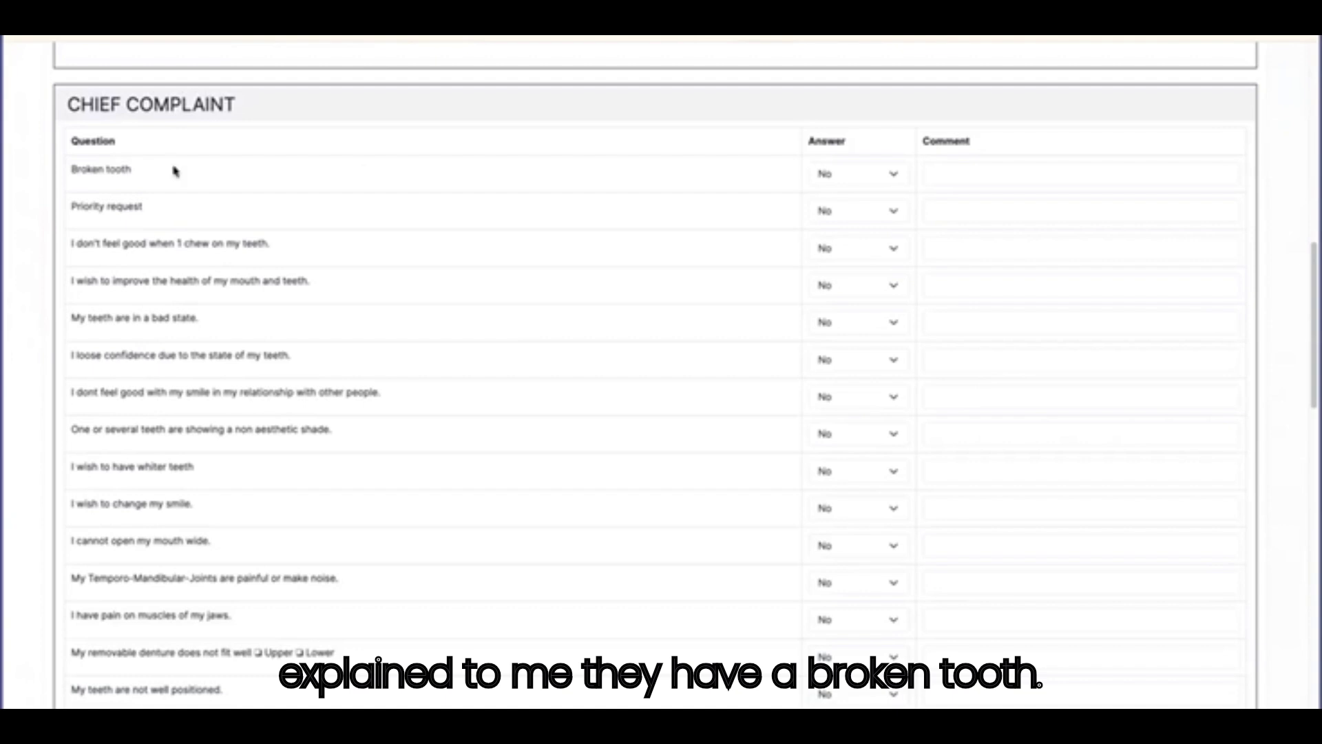
click(835, 174)
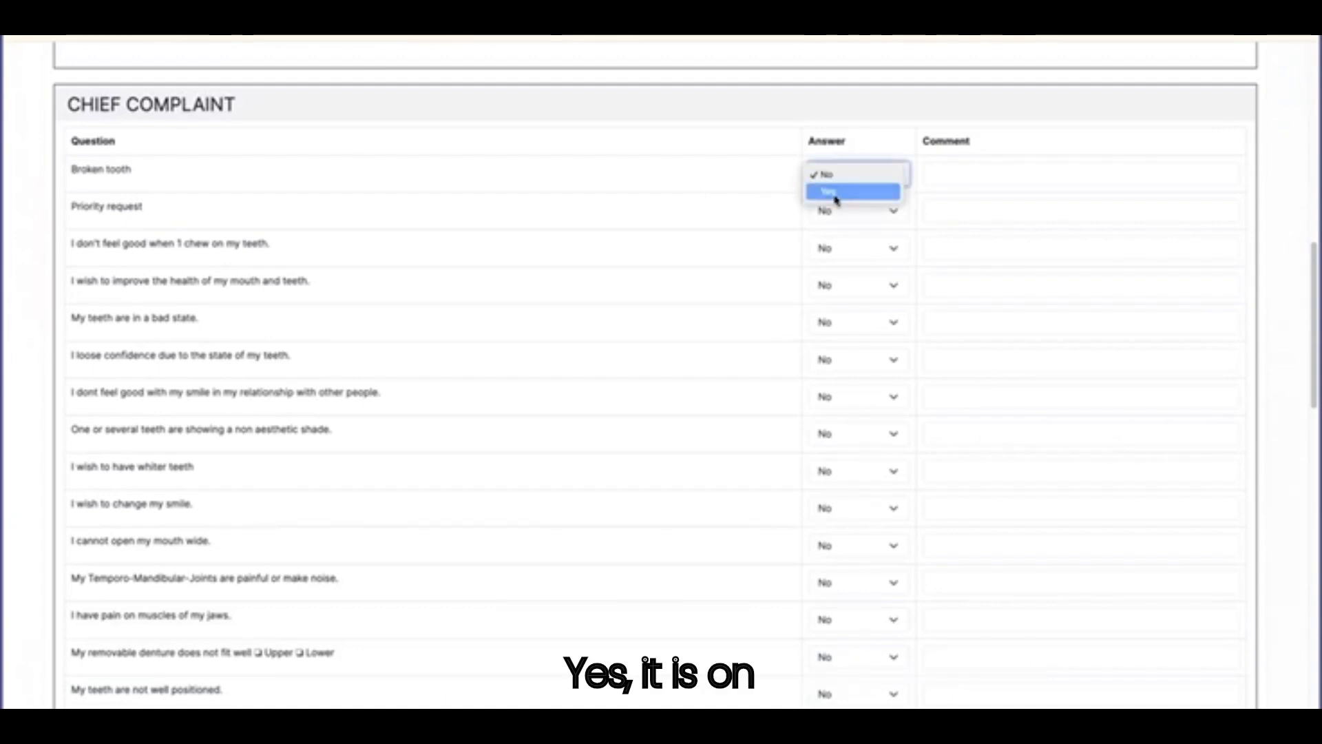
click(836, 192)
click(958, 174)
text(upper front)
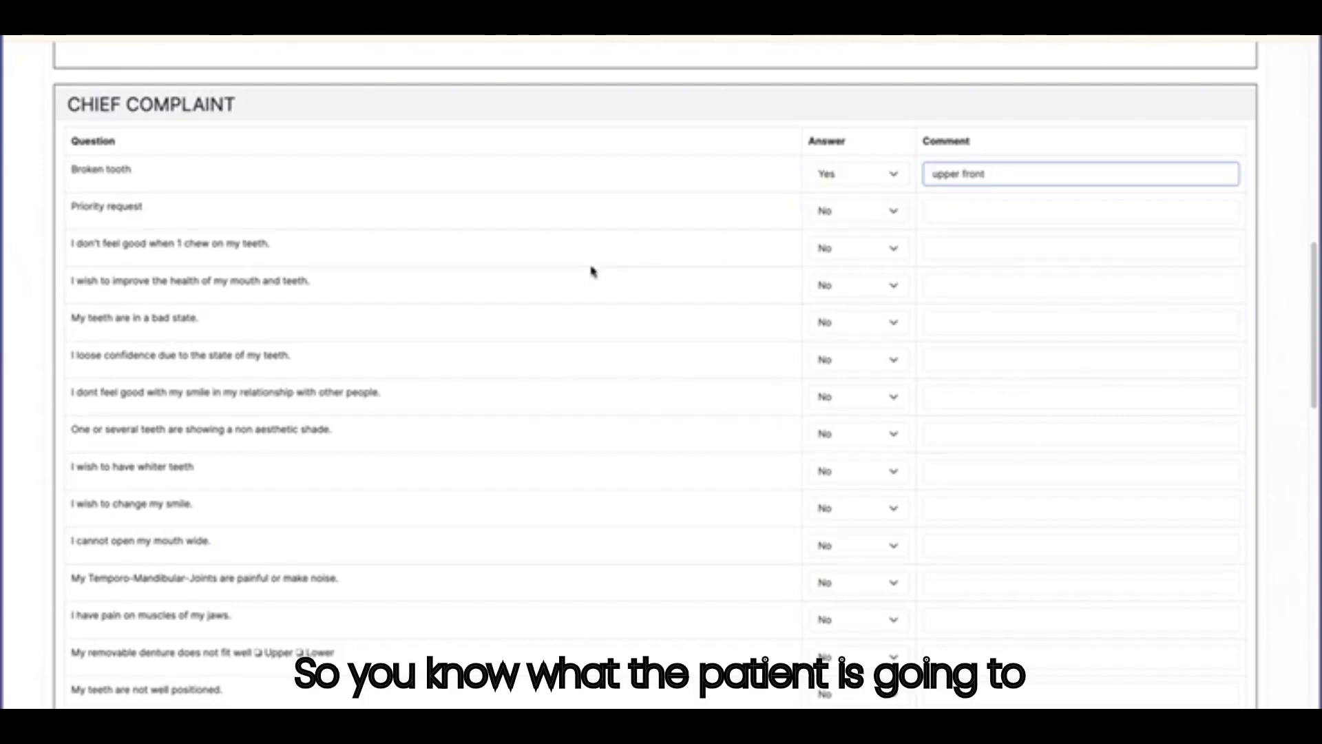
scroll(591, 271, down, 1)
Scroll through the questionnaires, submit the details form and acknowledge the confirmation.
scroll(591, 271, down, 5)
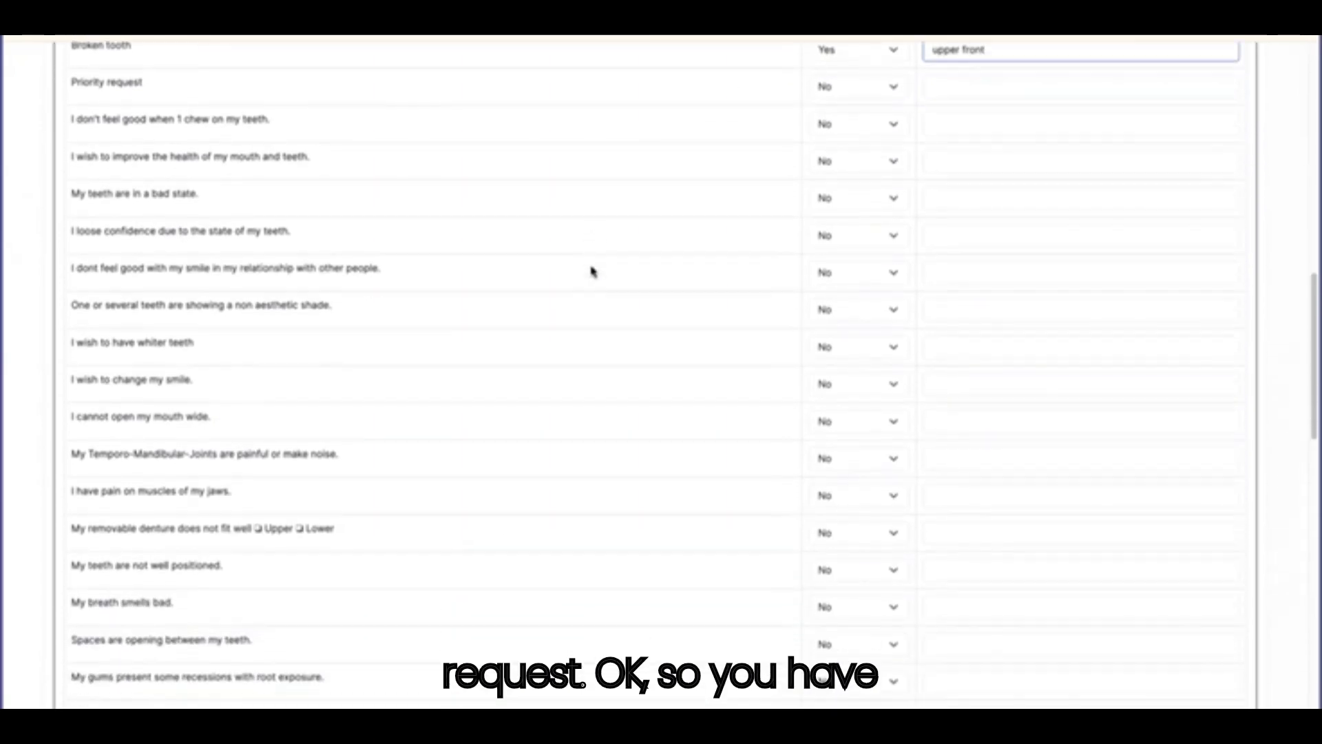
scroll(592, 272, down, 3)
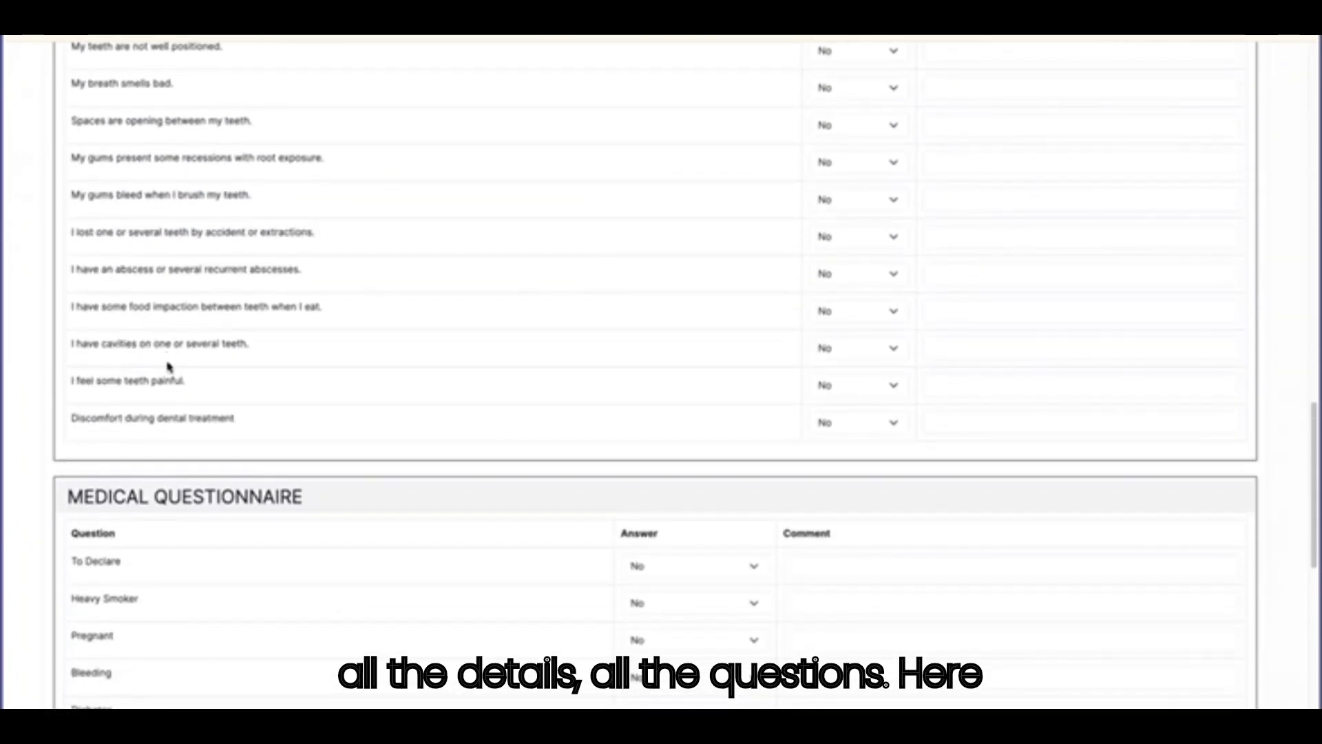
scroll(168, 367, down, 5)
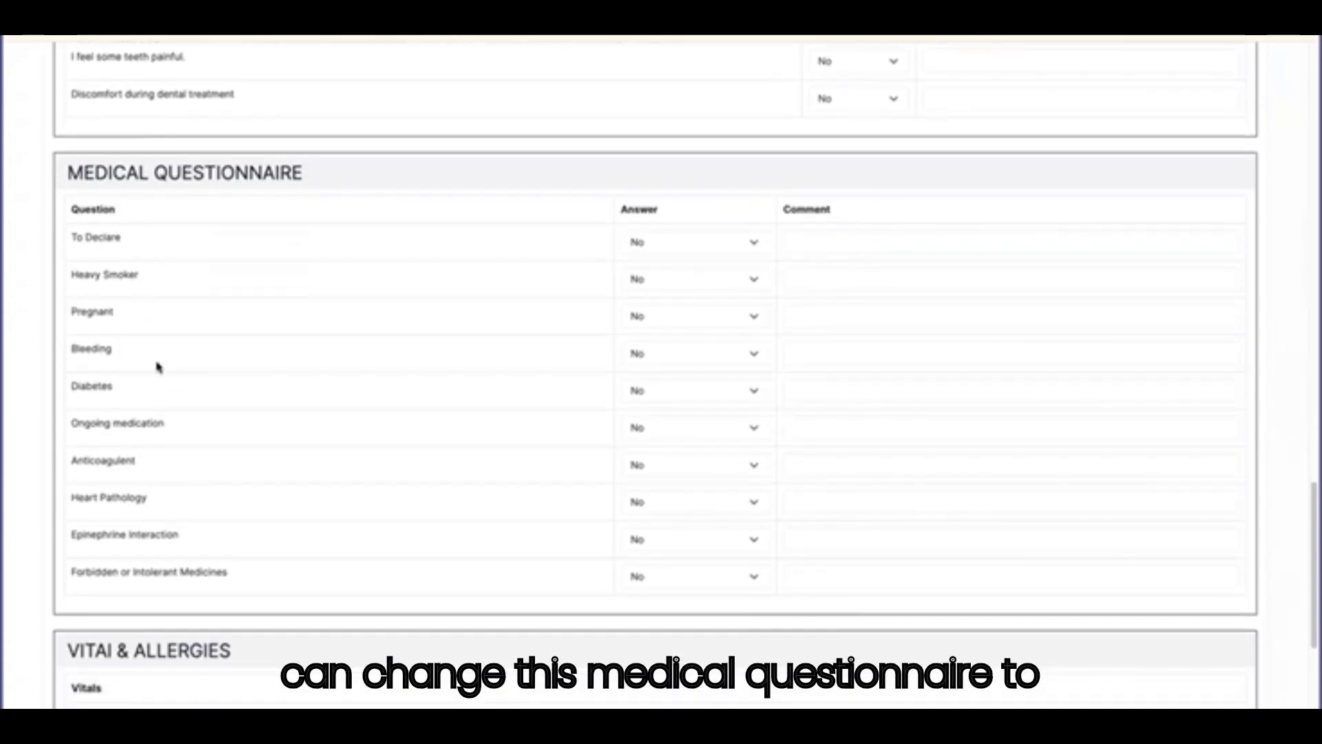
scroll(157, 367, down, 1)
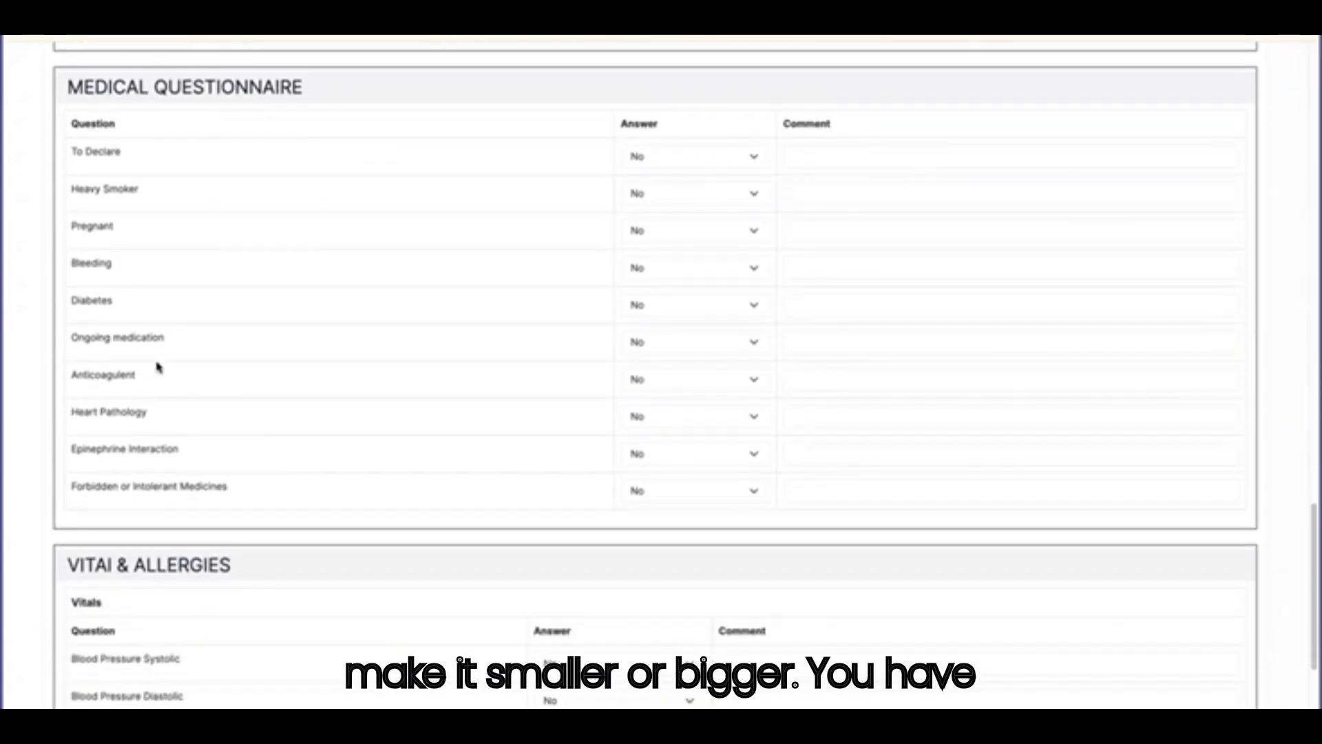
scroll(157, 367, down, 3)
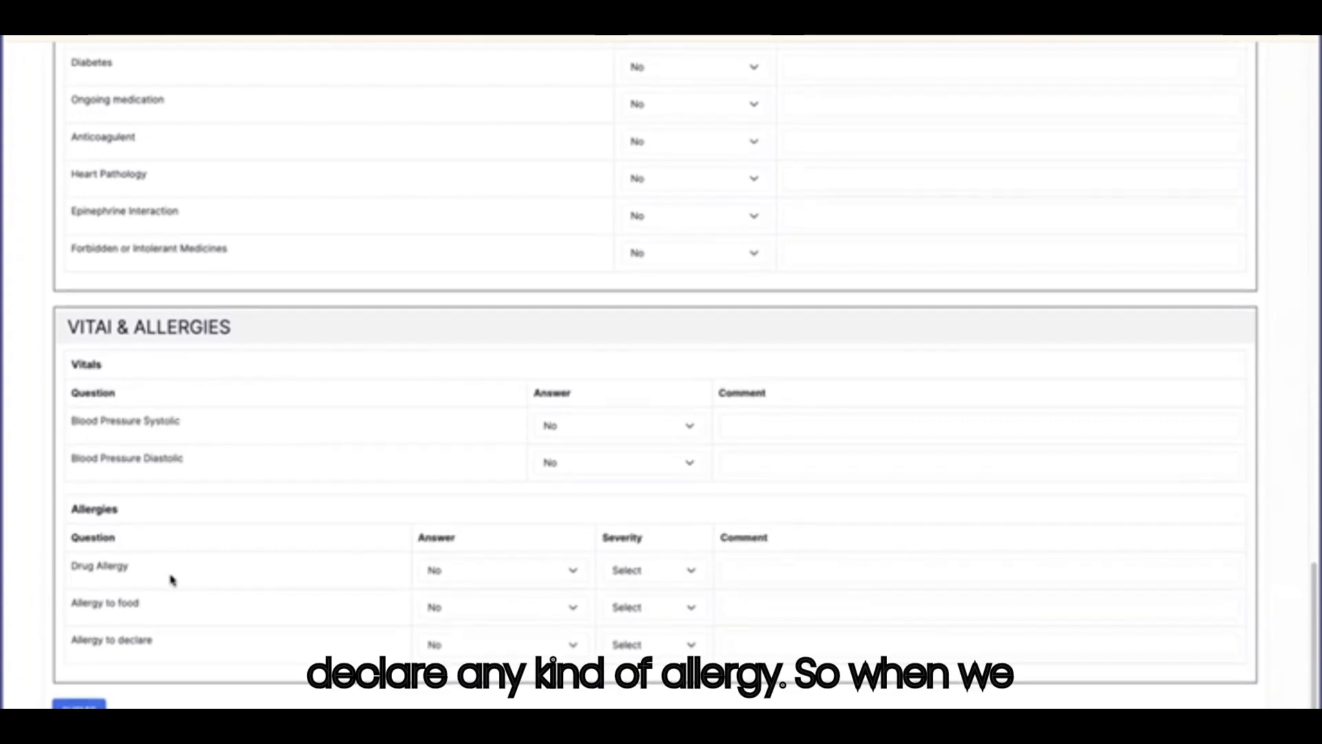
click(81, 707)
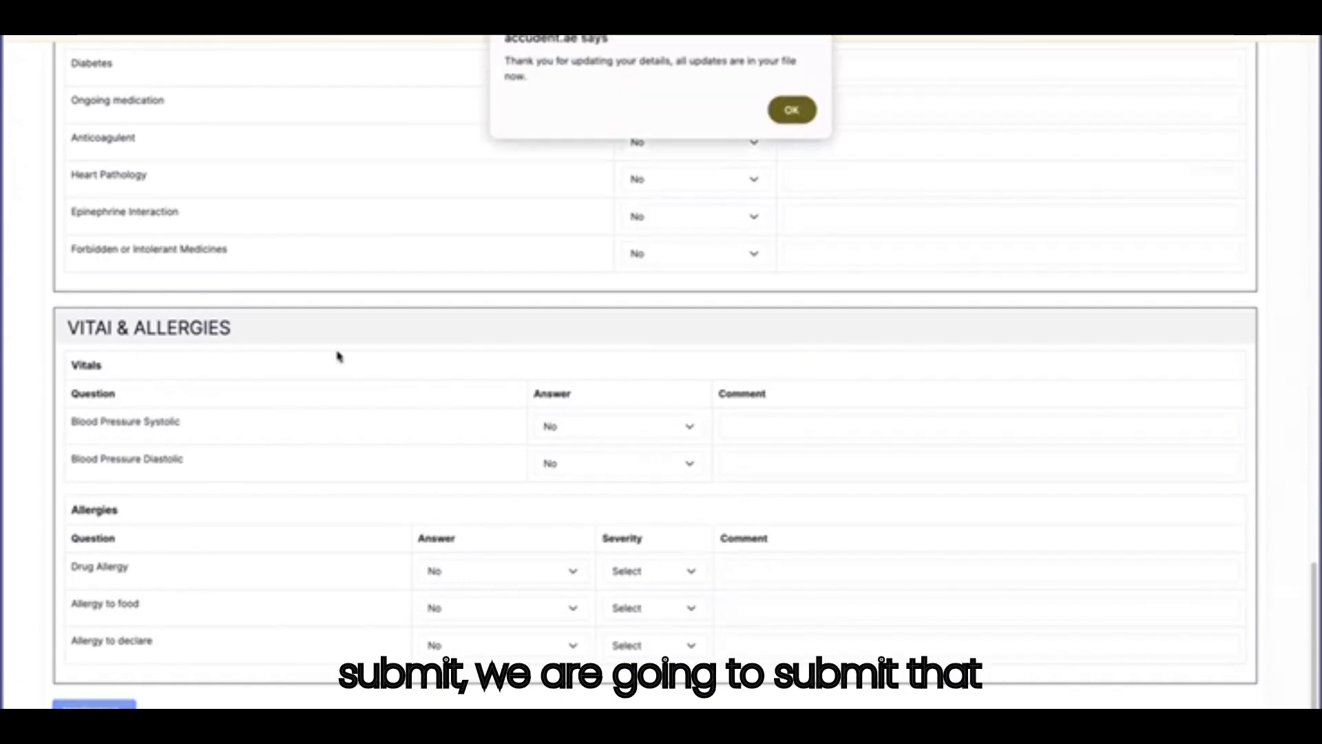
click(792, 110)
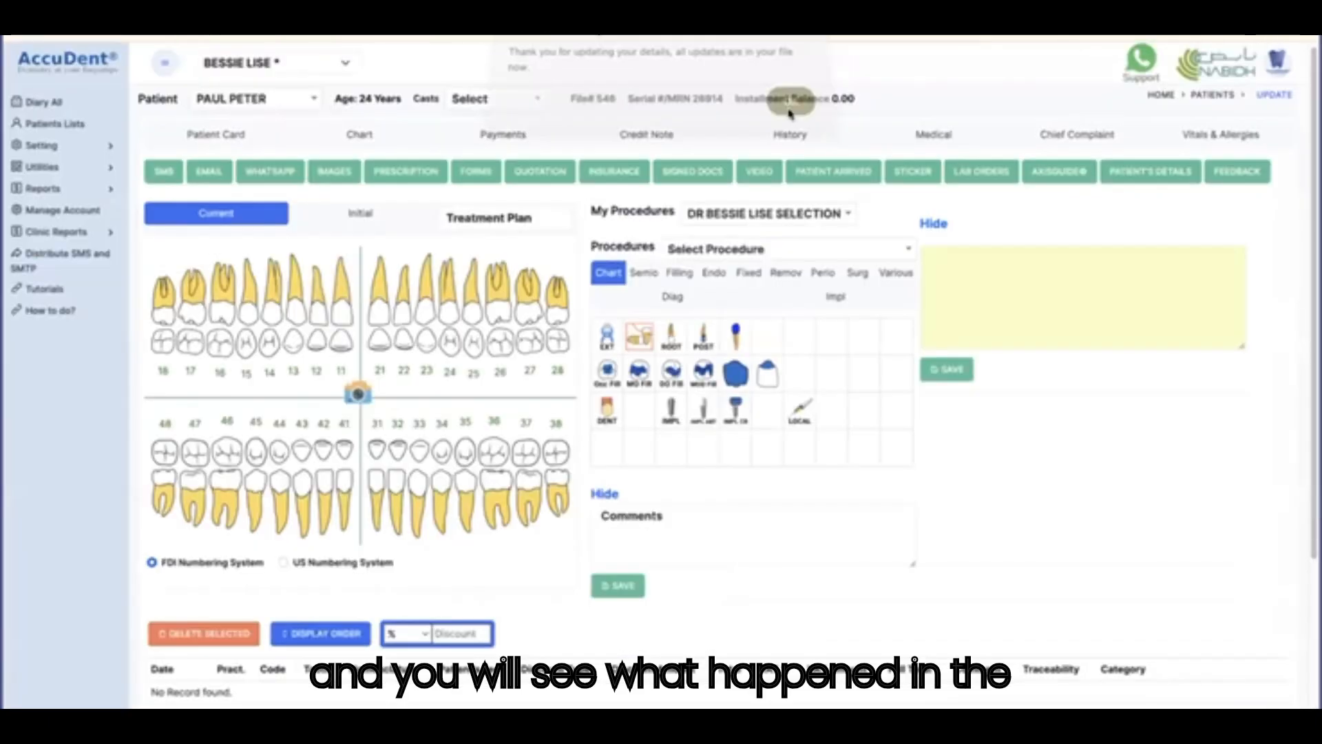
click(224, 136)
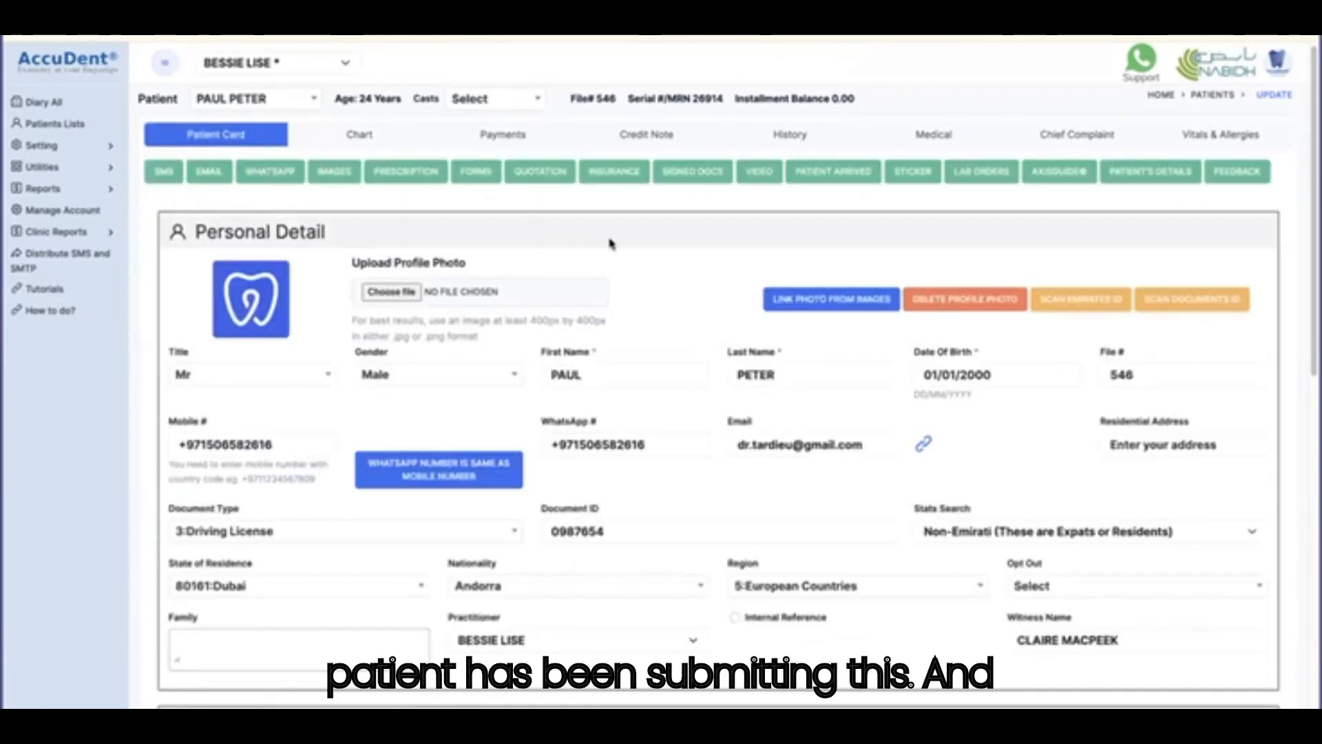
scroll(622, 243, down, 3)
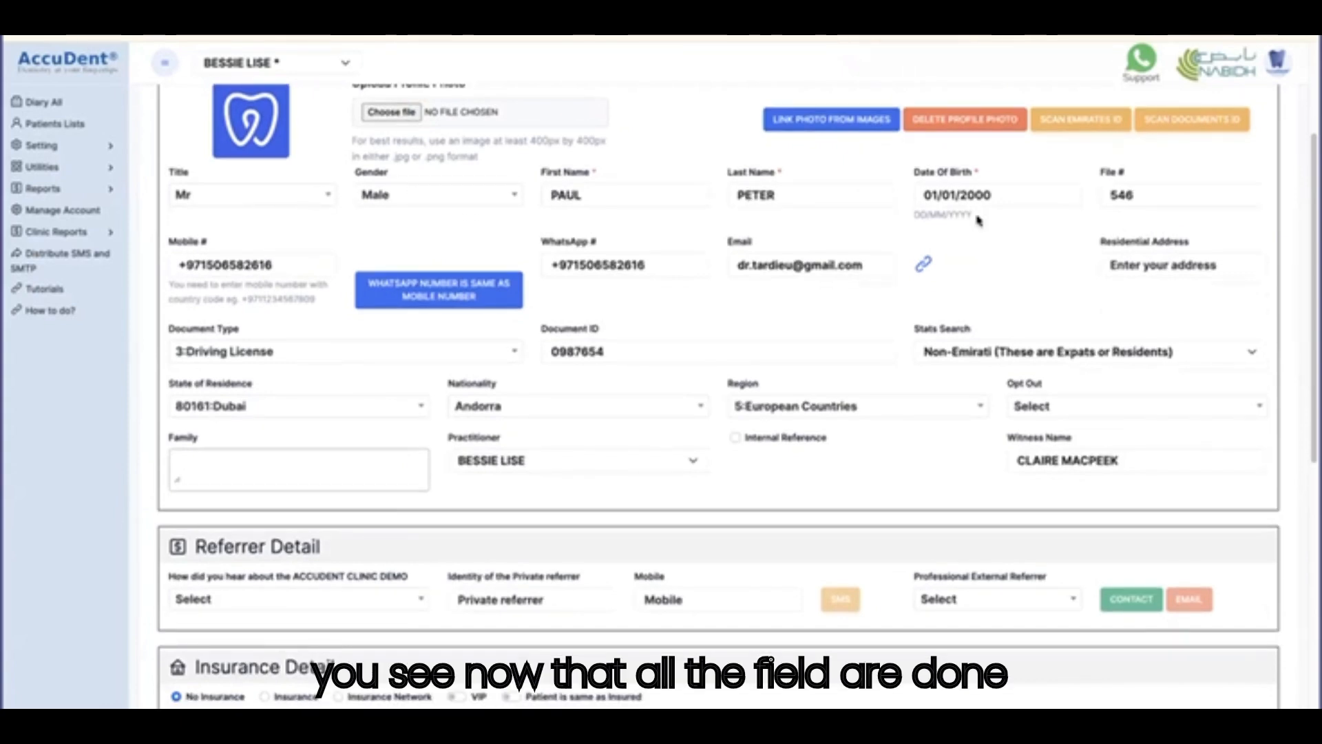
scroll(906, 322, down, 1)
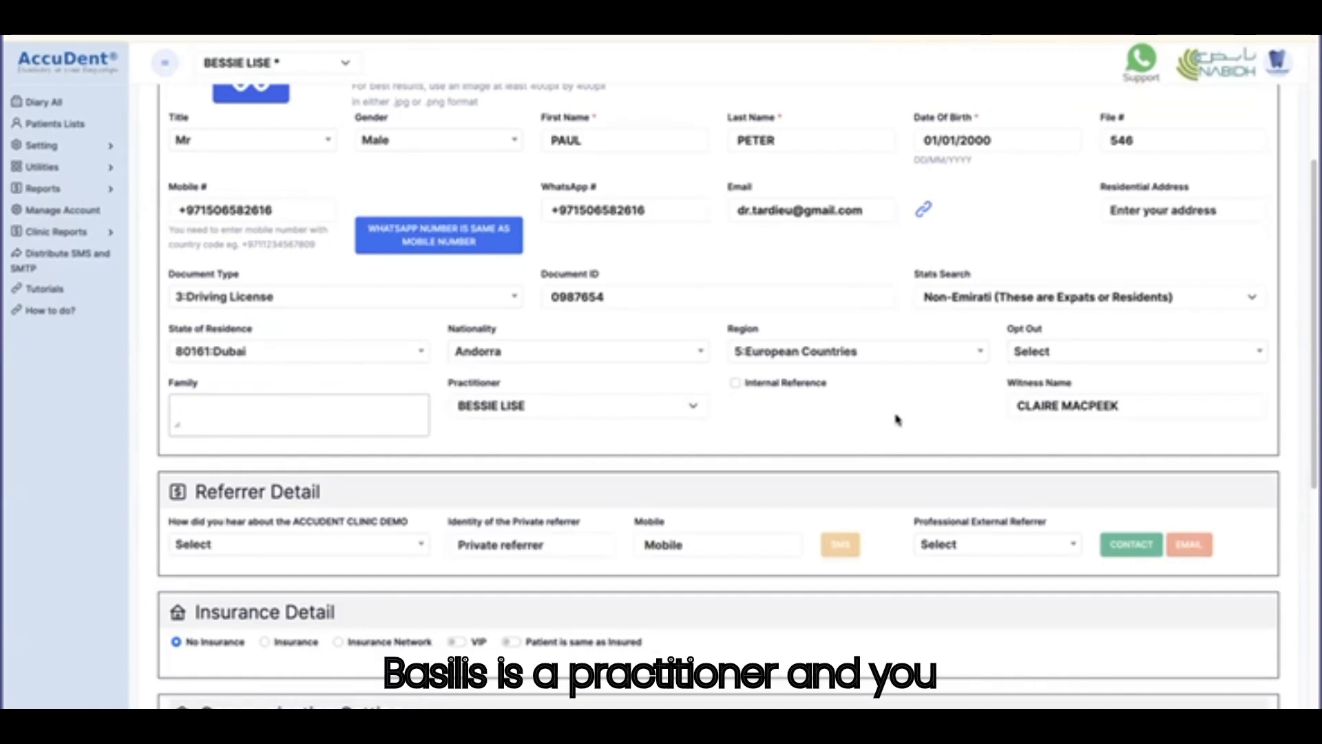
scroll(952, 351, up, 2)
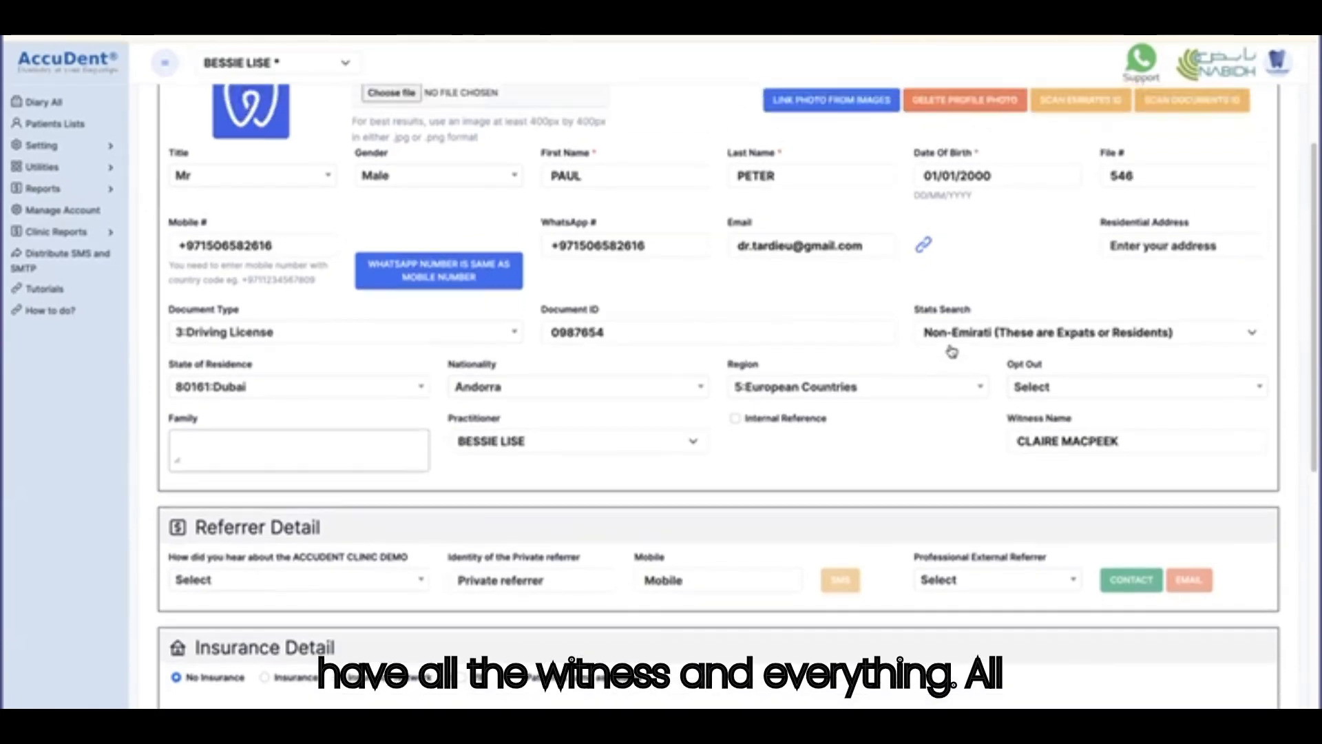
scroll(951, 351, down, 1)
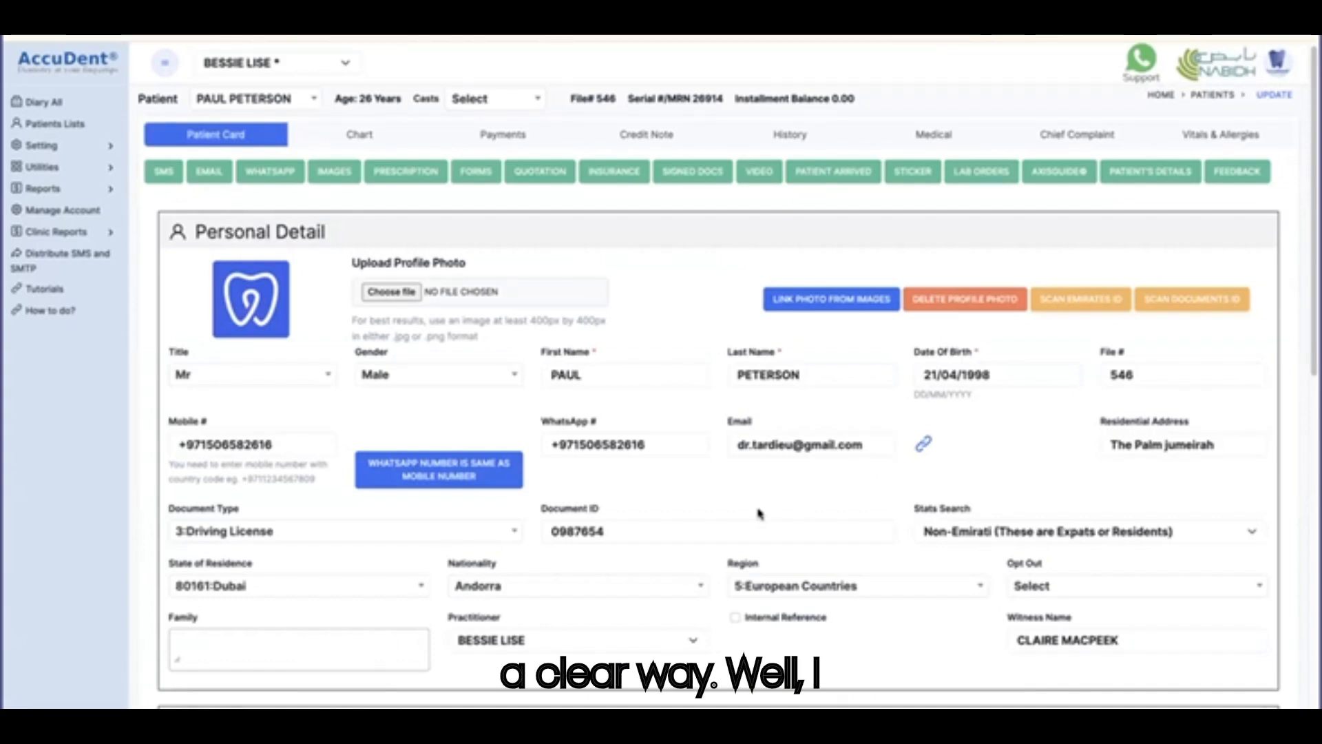
scroll(390, 441, down, 1)
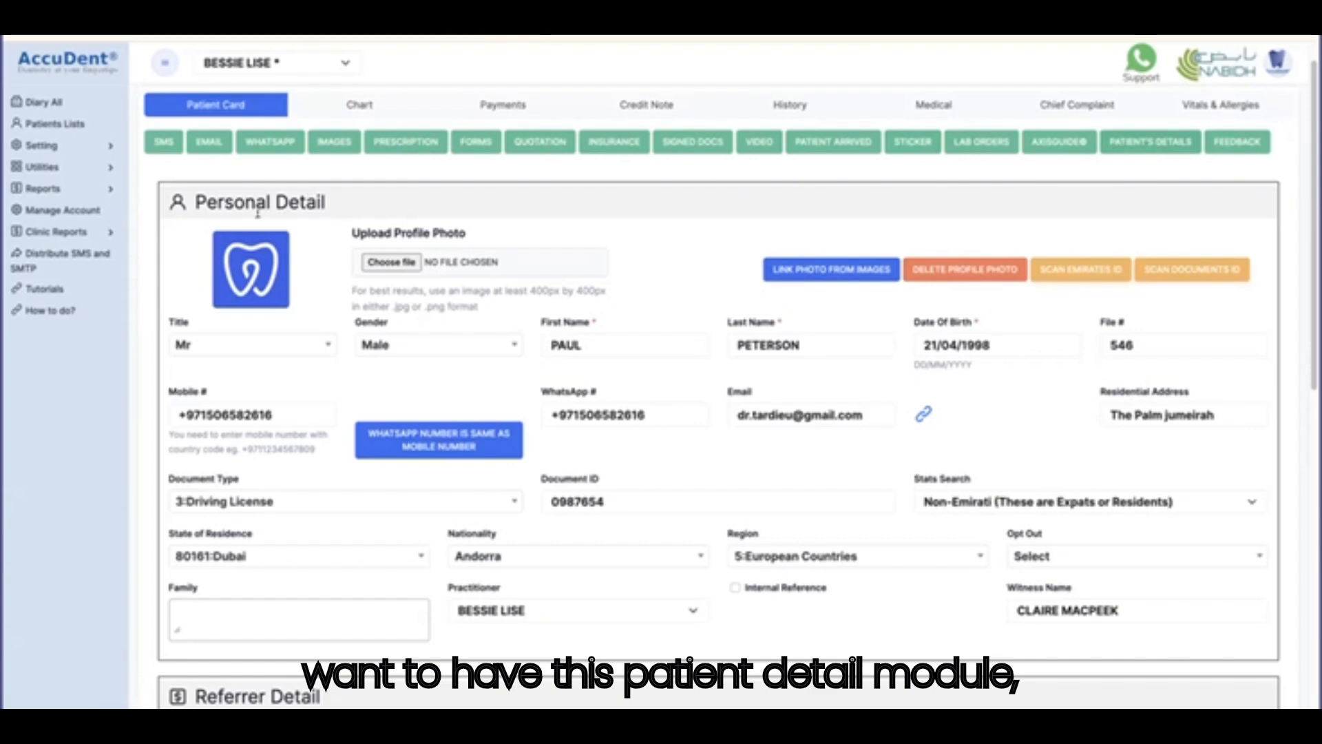
Browse Manage Account, its Trainings, Support and Add-ons page, then the add-on modules page.
click(61, 212)
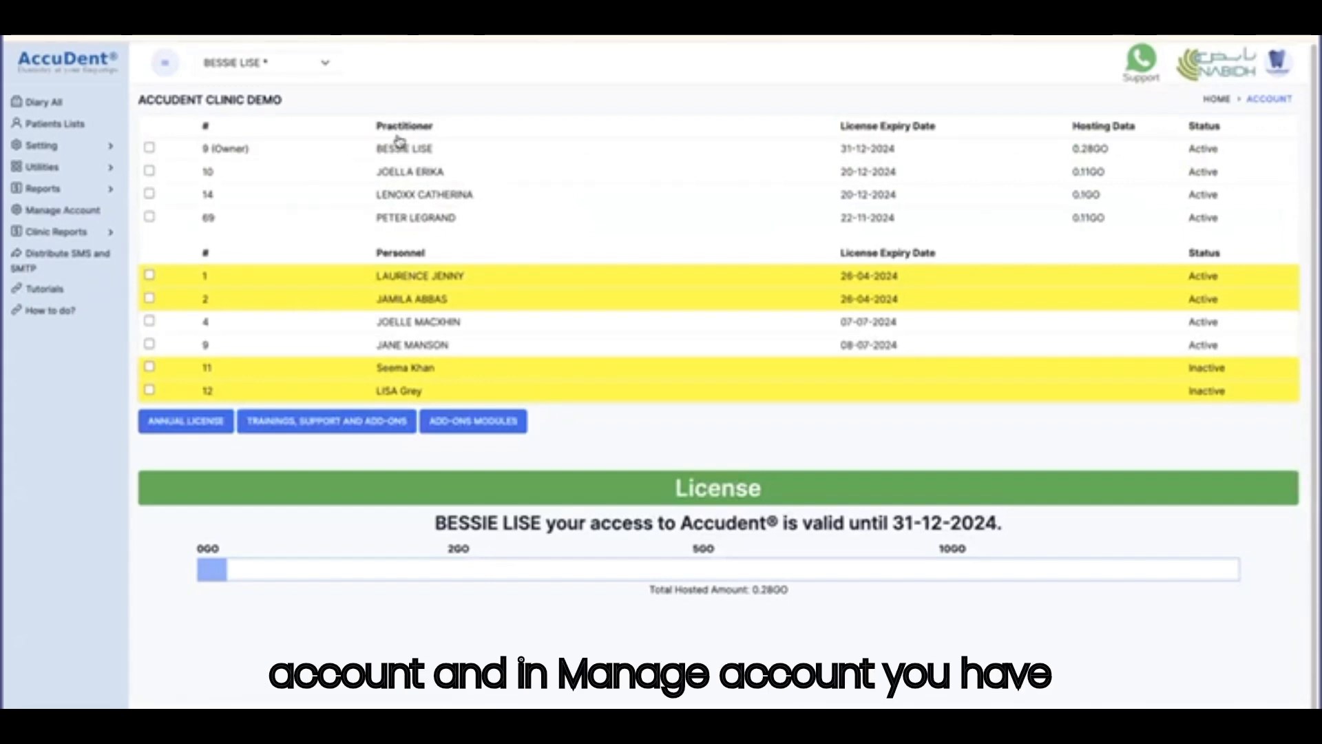
click(311, 421)
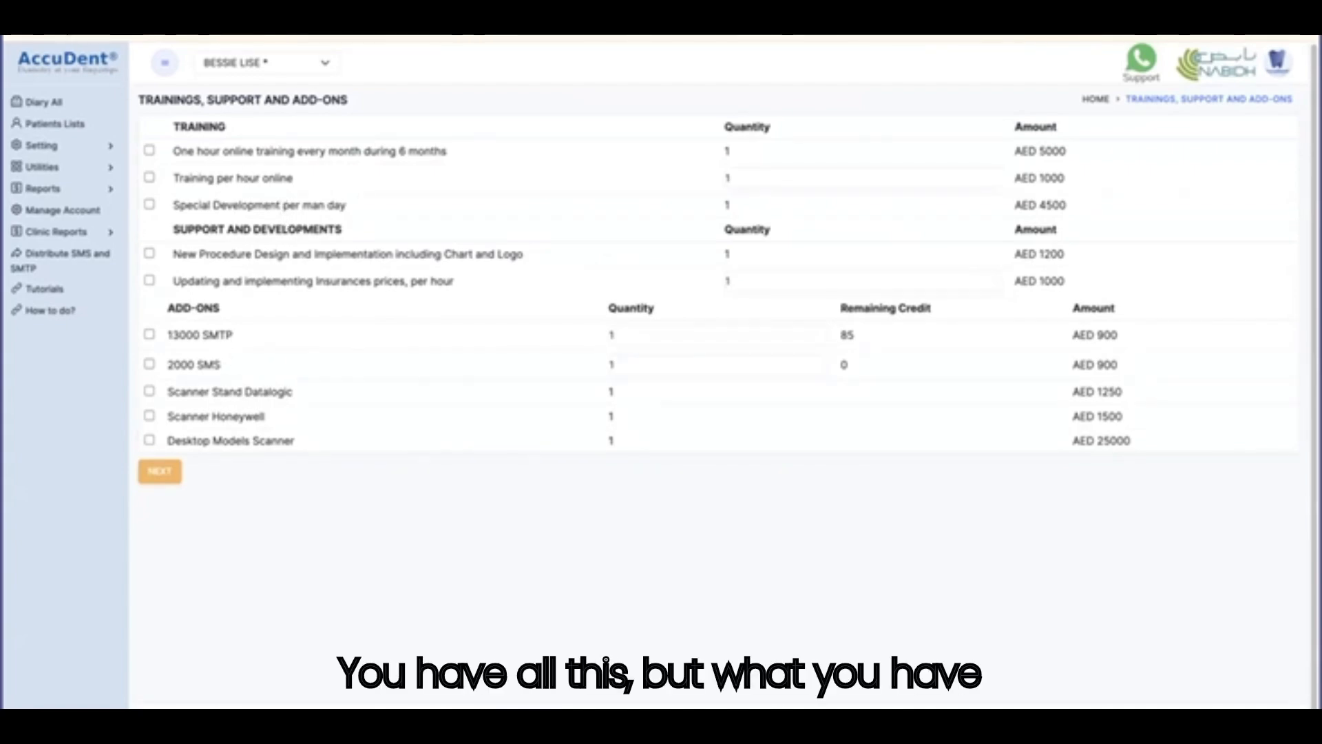
key(alt+Left)
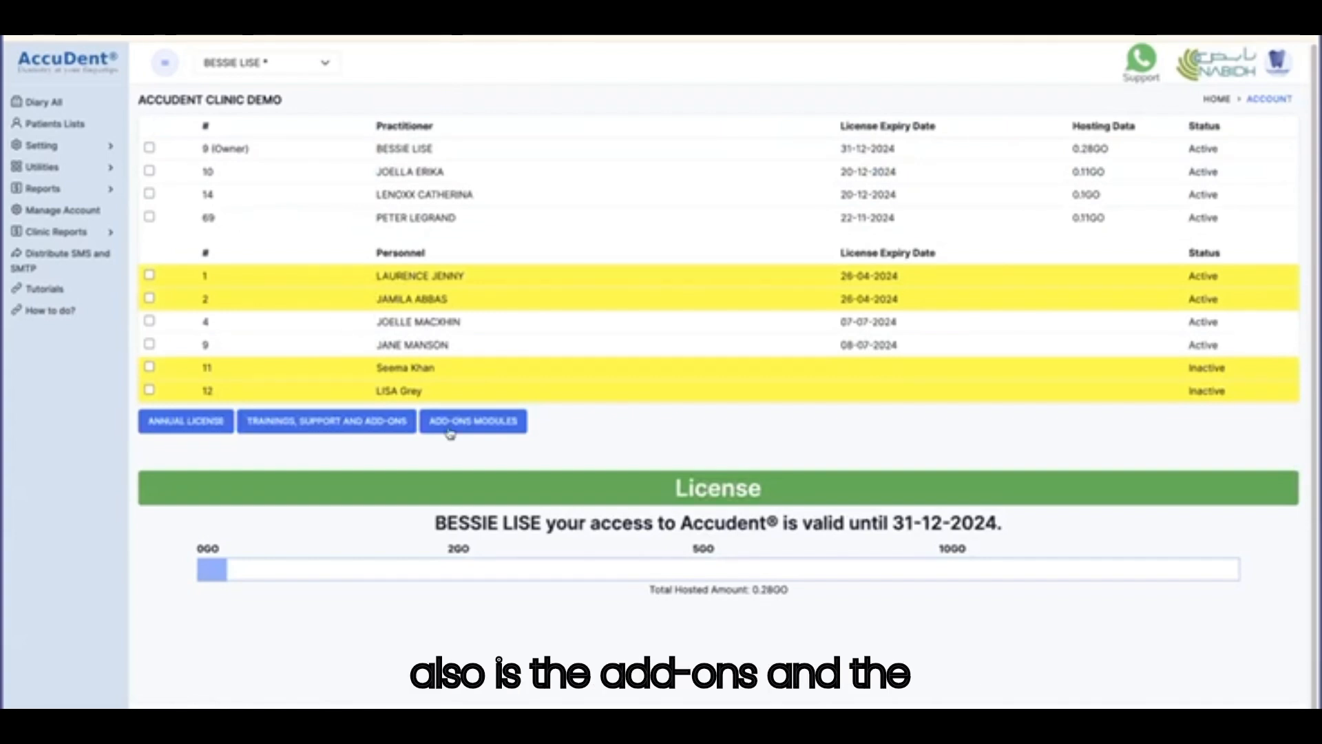
click(493, 424)
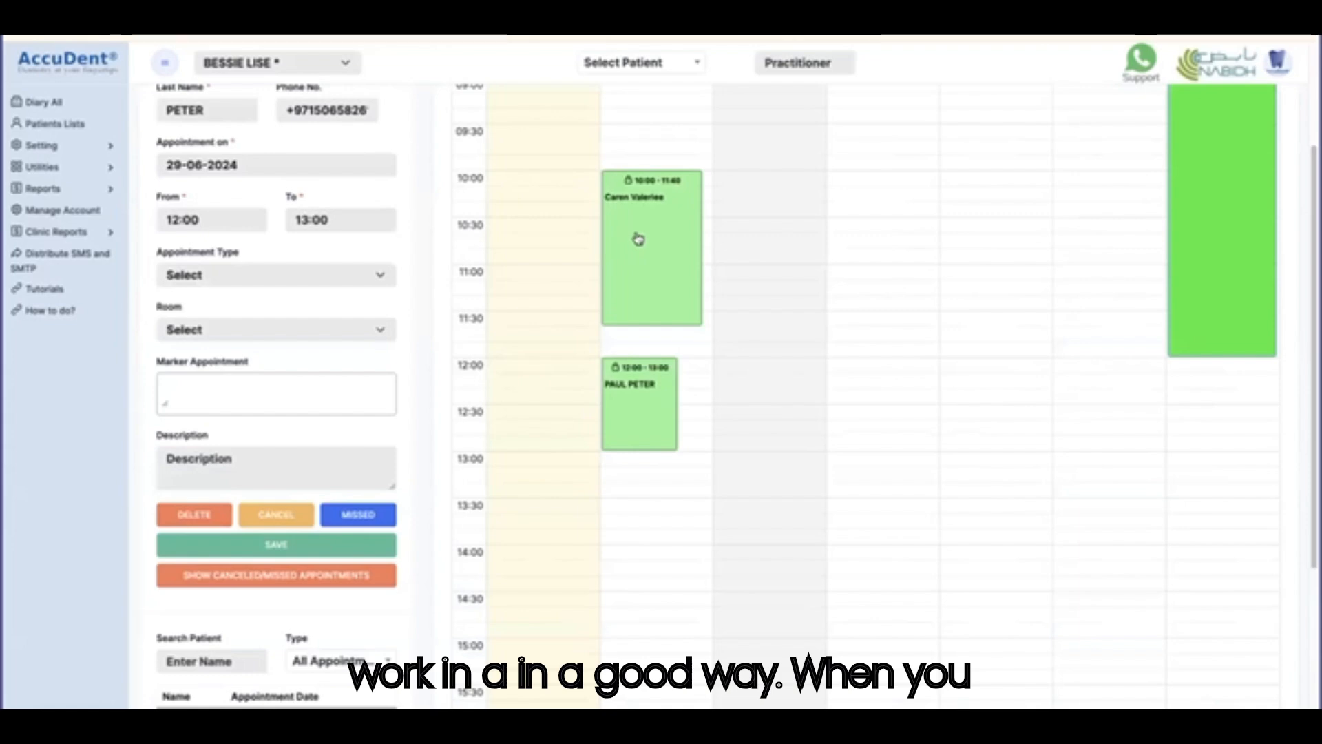
Open the patient's file from the 12:00 appointment and review the Patient Card personal details.
click(627, 400)
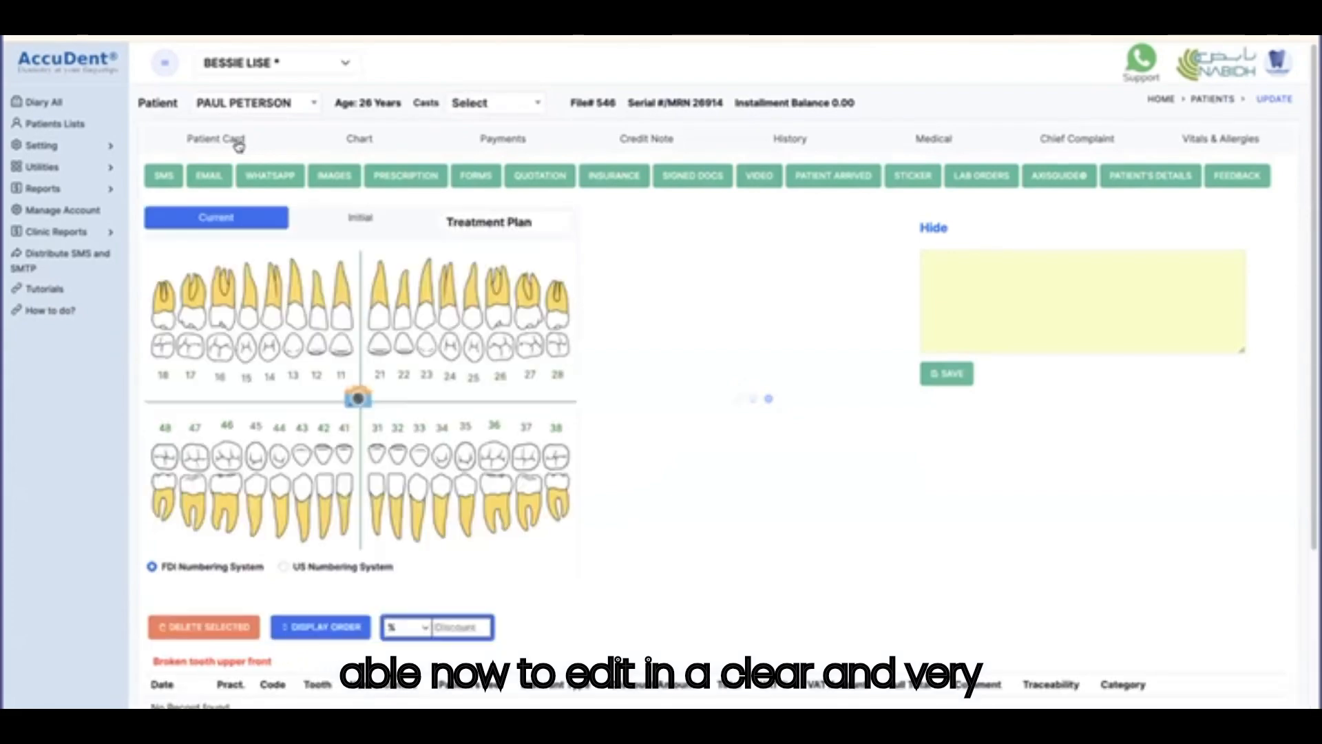
click(238, 142)
scroll(505, 485, down, 1)
scroll(505, 485, down, 1)
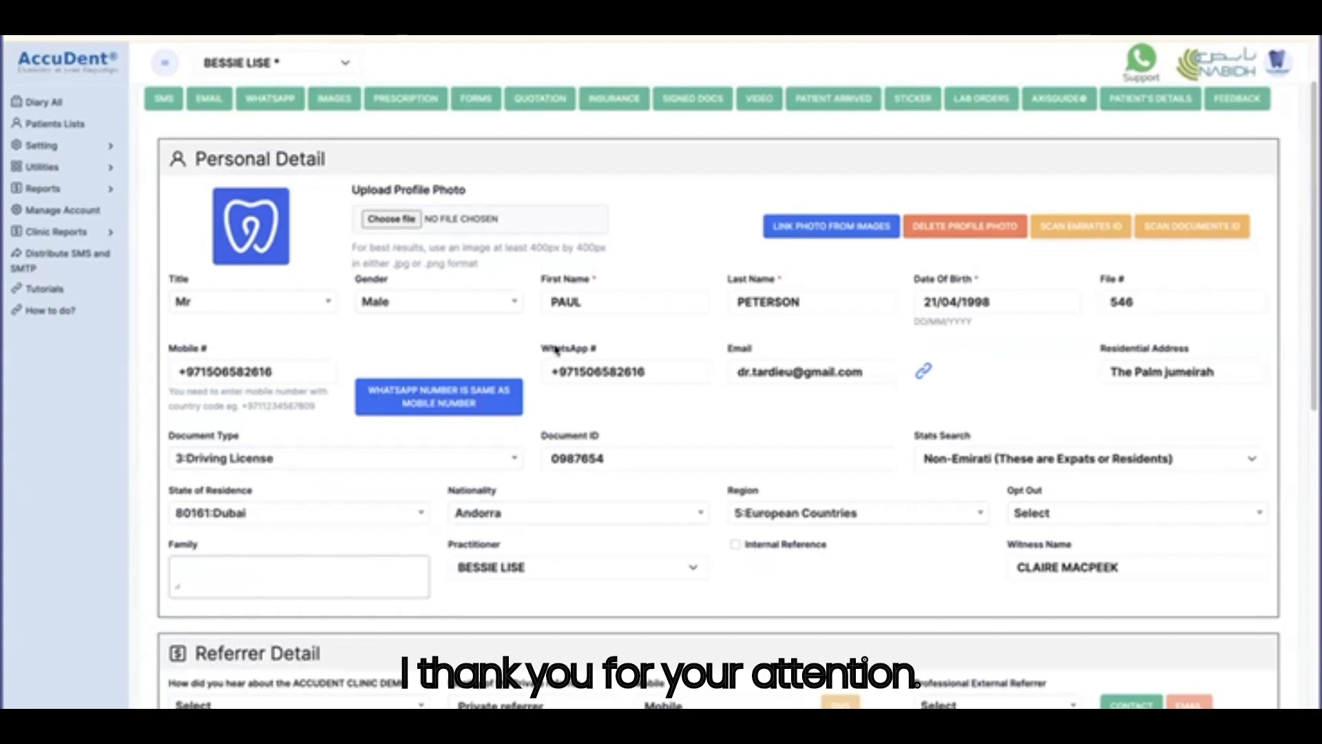